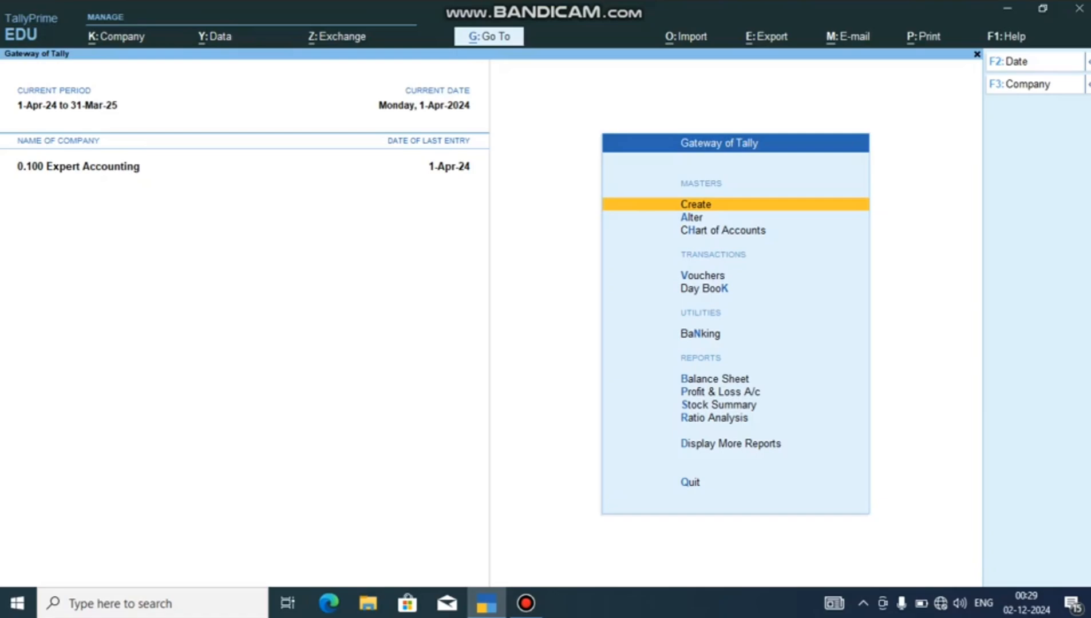
Check the multiple price levels setting in the company features of 0.100 Expert Accounting.
key(F11)
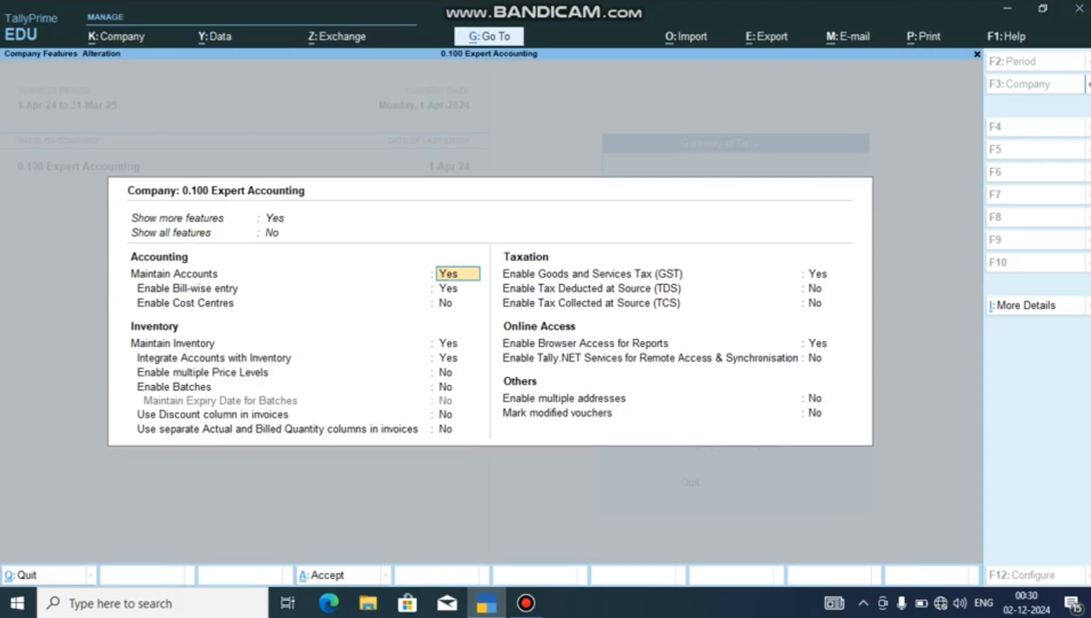
key(Return)
key(Return)
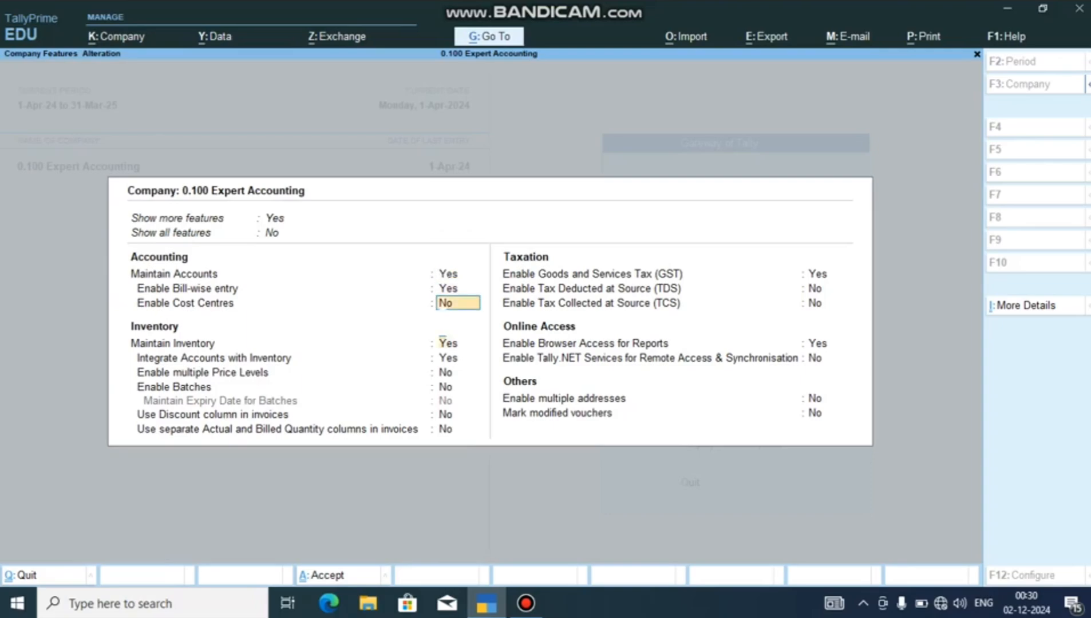
key(Return)
key(Return)
key(Return)
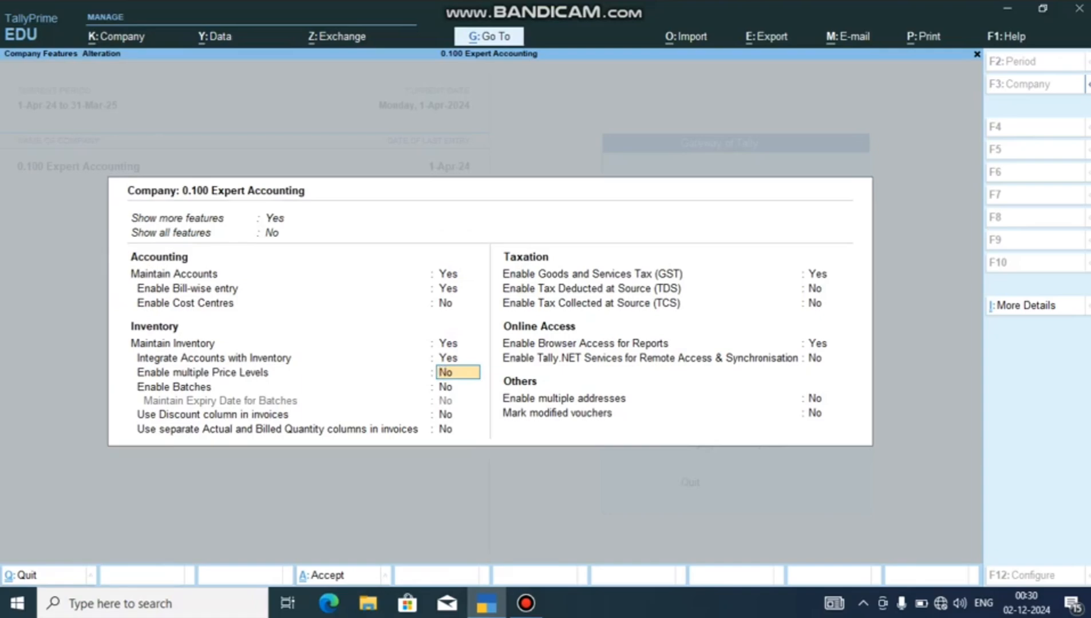
key(ctrl+a)
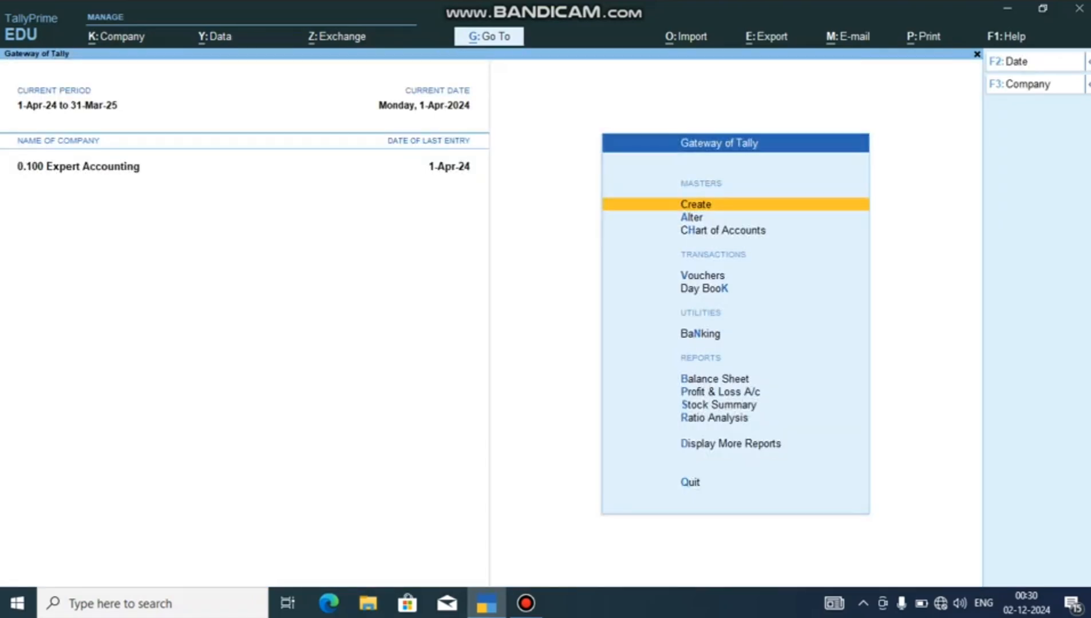
Look through the accounting and inventory masters available for creation for any price level options.
key(Return)
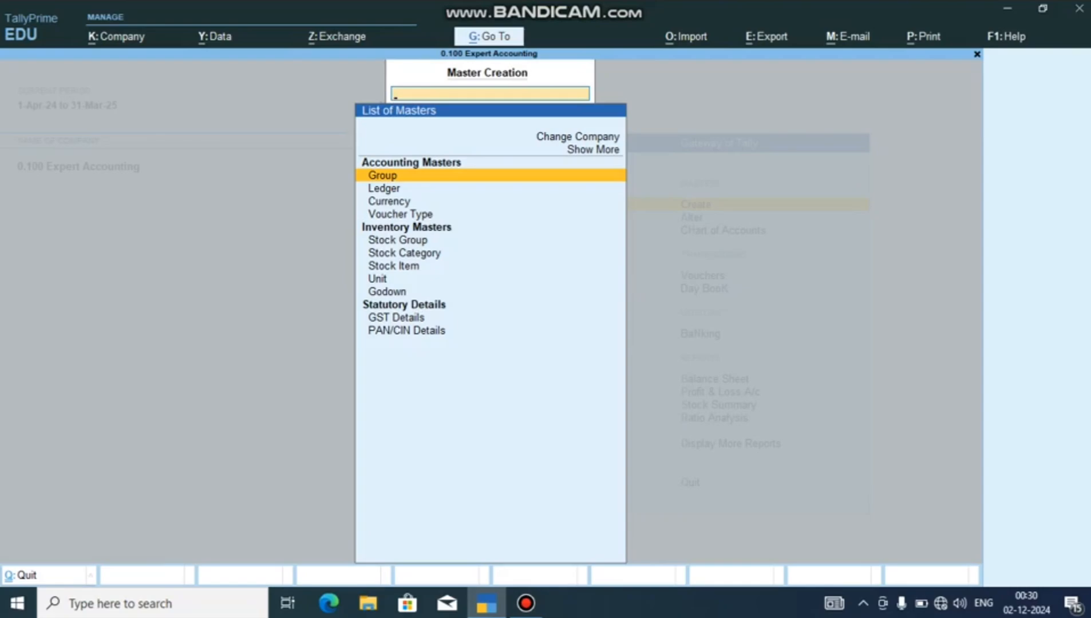
key(Down)
key(Down)
key(Down)
key(Down)
key(Down)
key(Down)
key(Down)
key(Down)
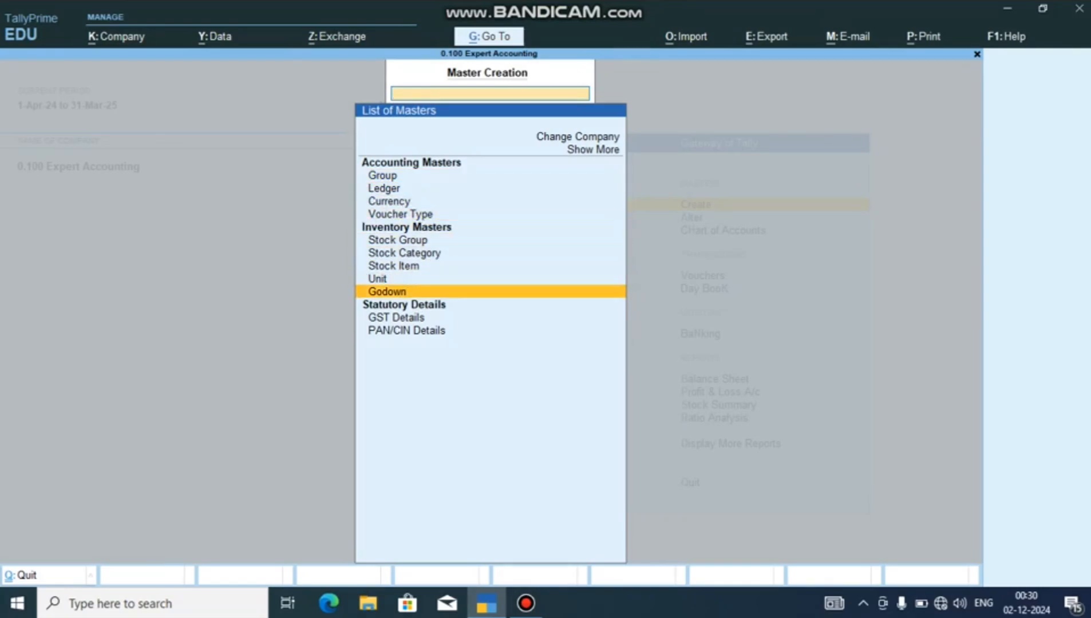
key(Down)
key(Up)
key(Up)
key(Up)
key(Up)
key(Up)
key(Up)
key(Up)
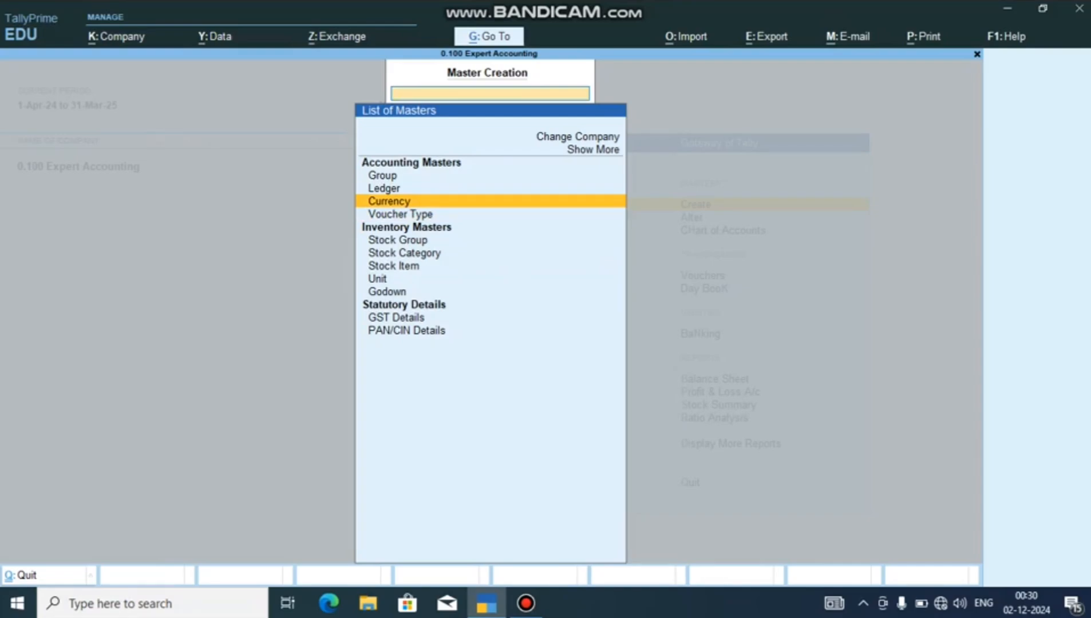
key(Escape)
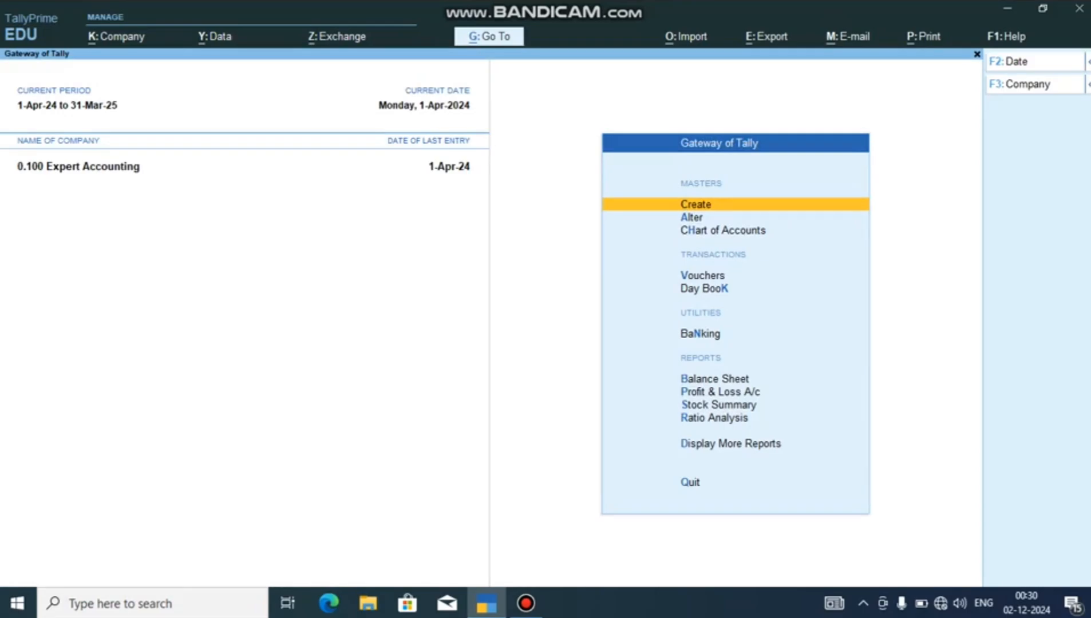
Set Enable multiple Price Levels to Yes in the company features.
key(F11)
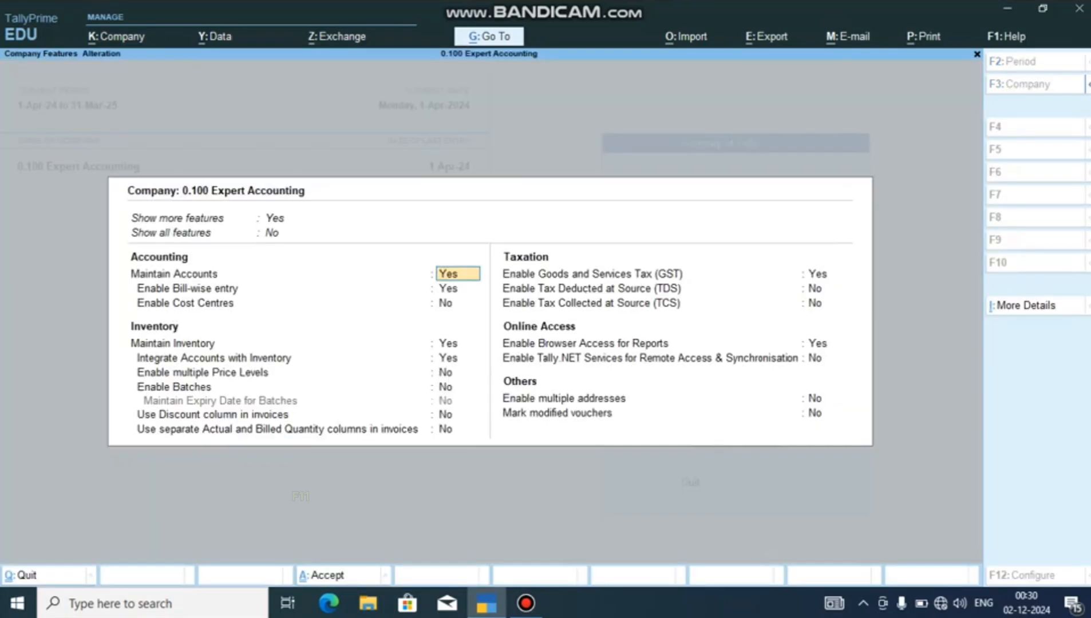
key(Return)
key(Return)
key(Return)
key(Return)
key(Return)
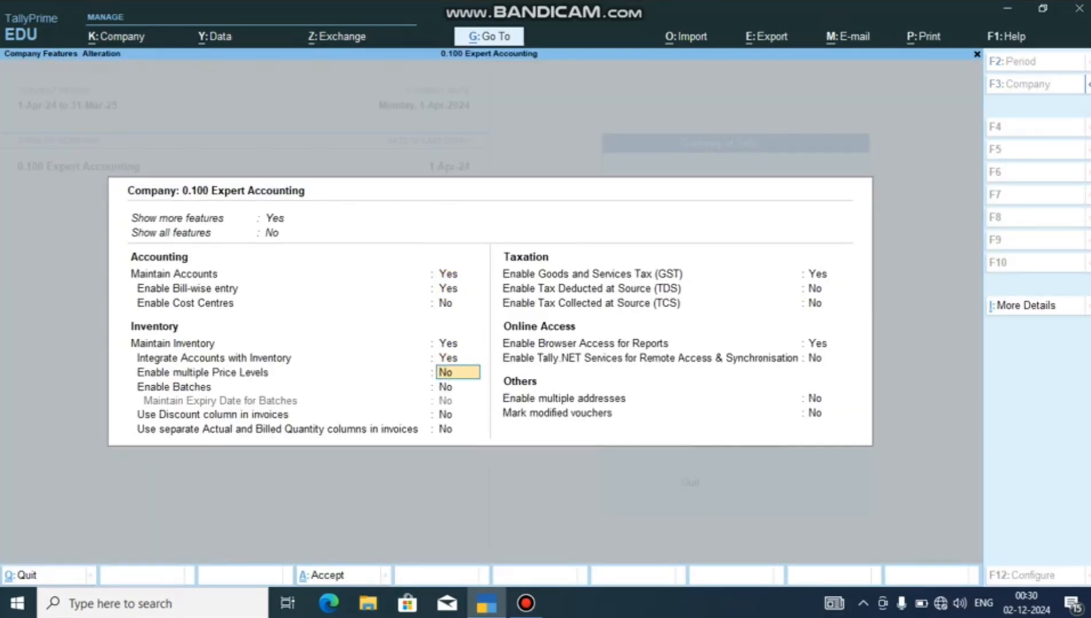
text(y)
key(Return)
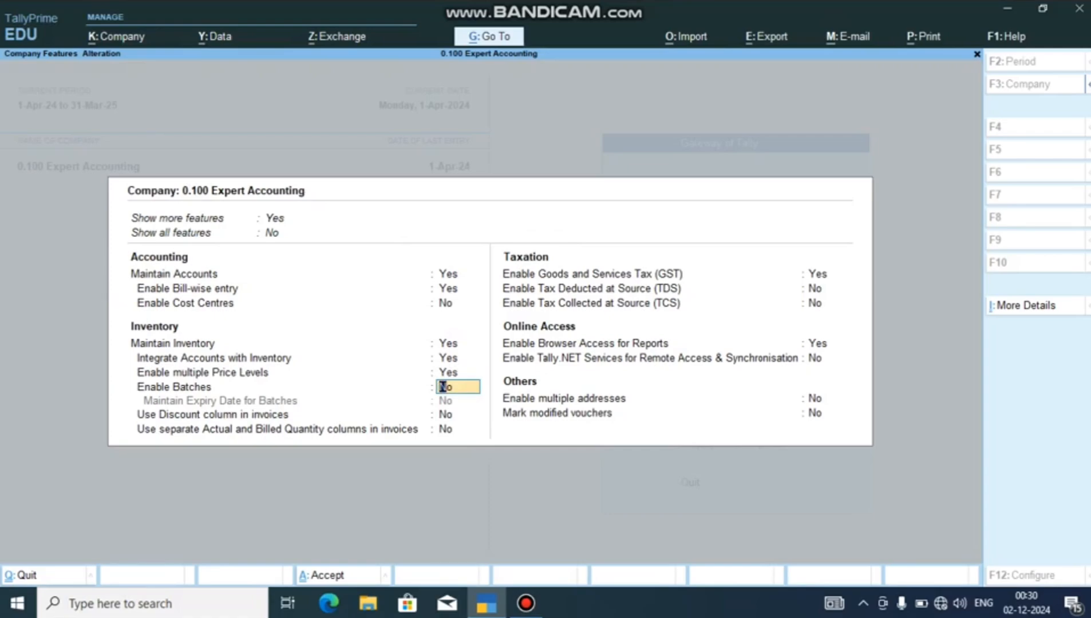
Go past the remaining inventory features, quit the GST details without editing them, and accept the company features.
key(Return)
key(Return)
key(Return)
key(Return)
key(Return)
key(Return)
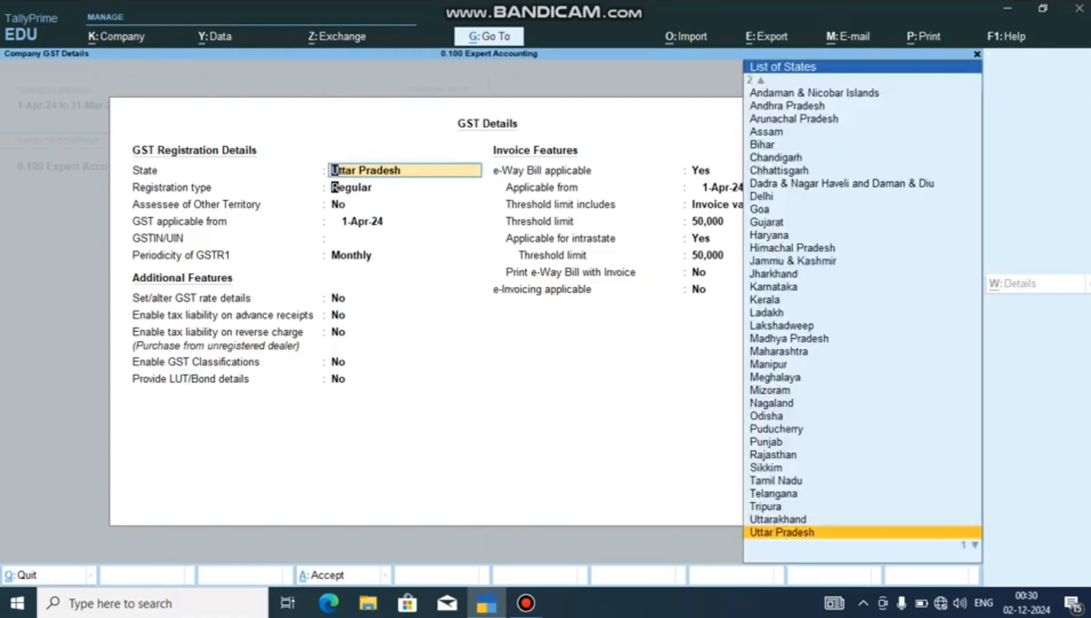
key(Escape)
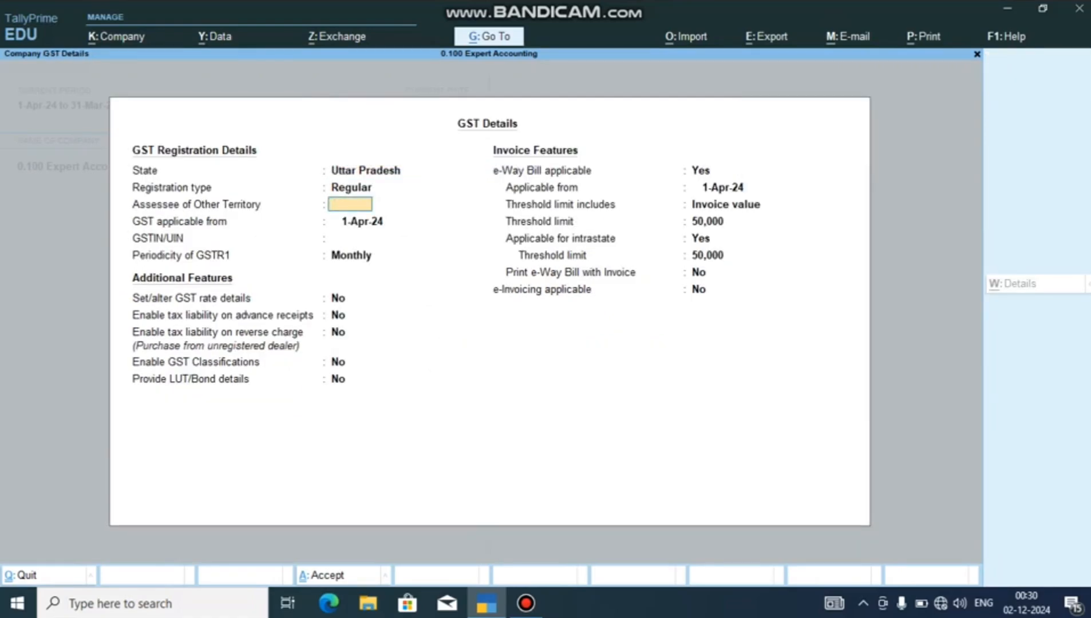
key(Escape)
key(y)
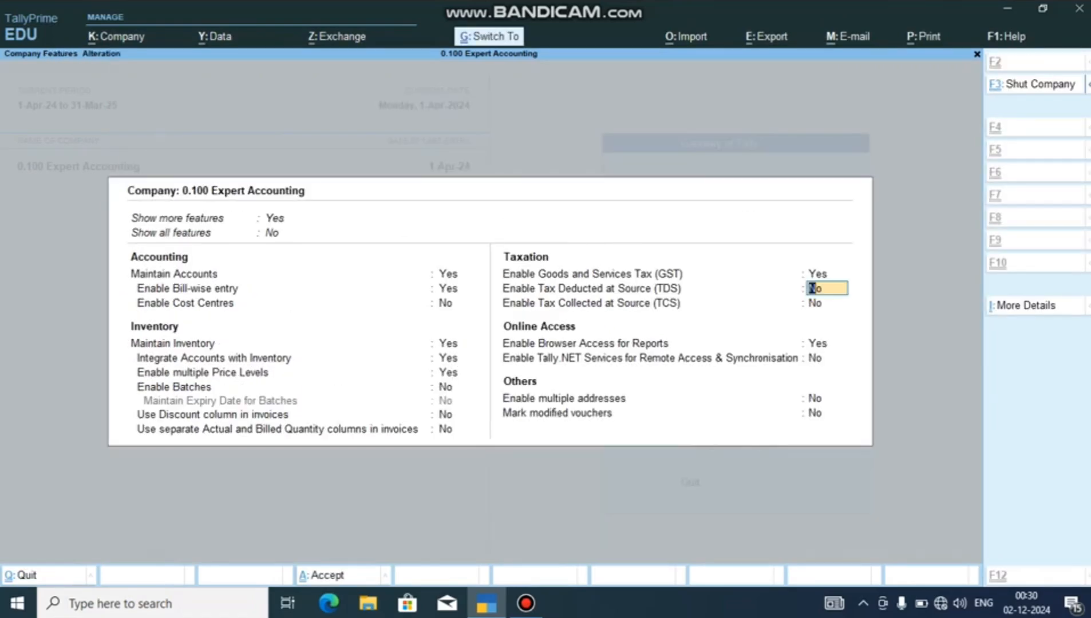
key(ctrl+a)
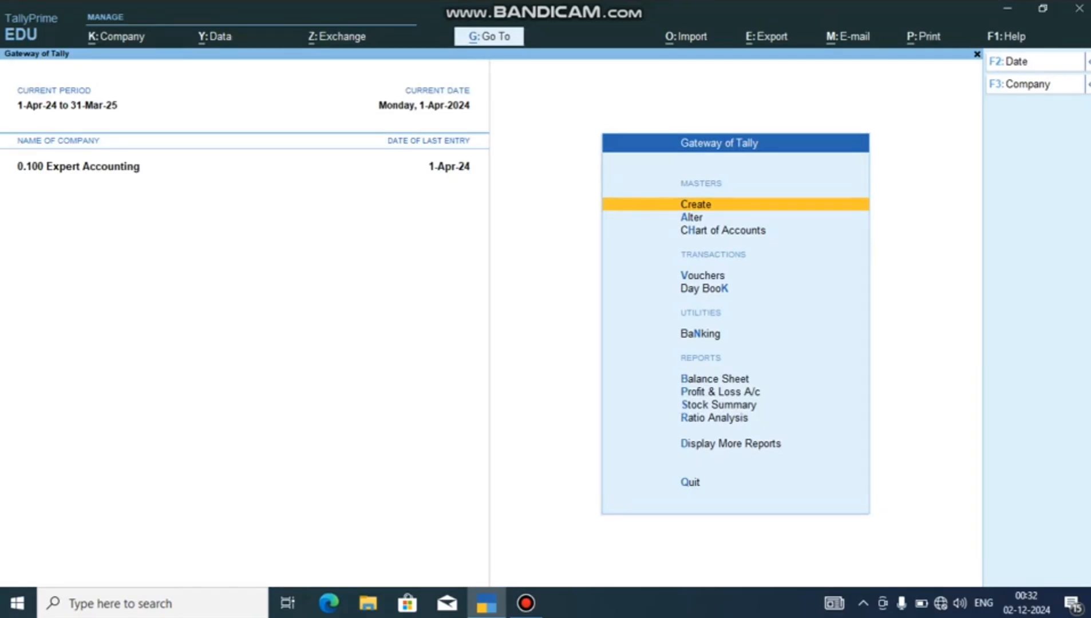
Examine the price level and price list entries among the inventory masters available for creation.
key(Return)
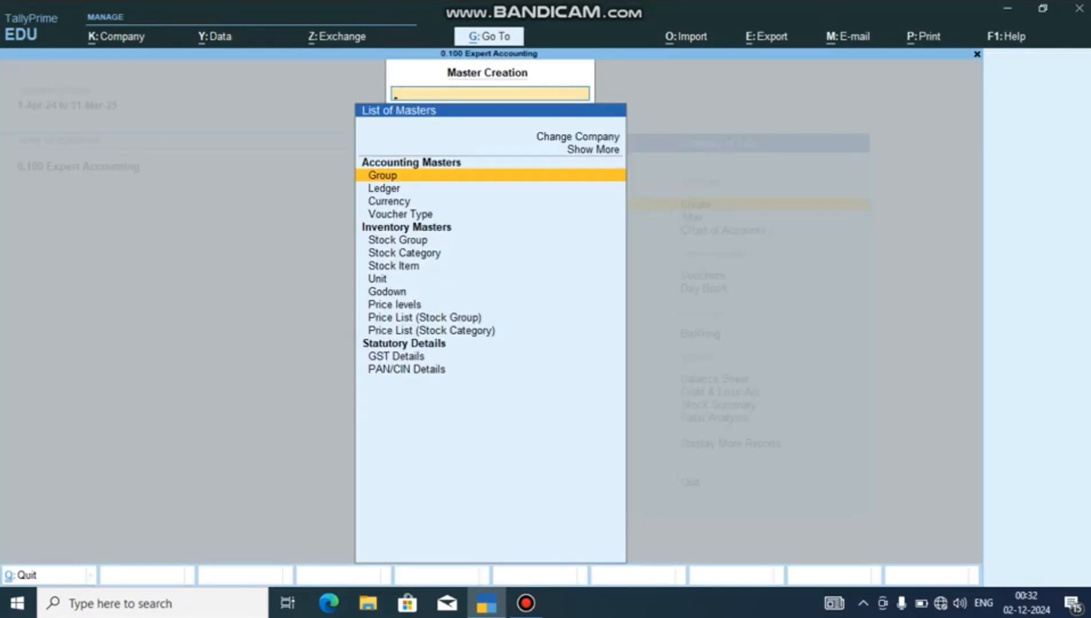
key(Down)
key(Down)
key(Down)
key(Down)
key(Down)
key(Down)
key(Down)
key(Down)
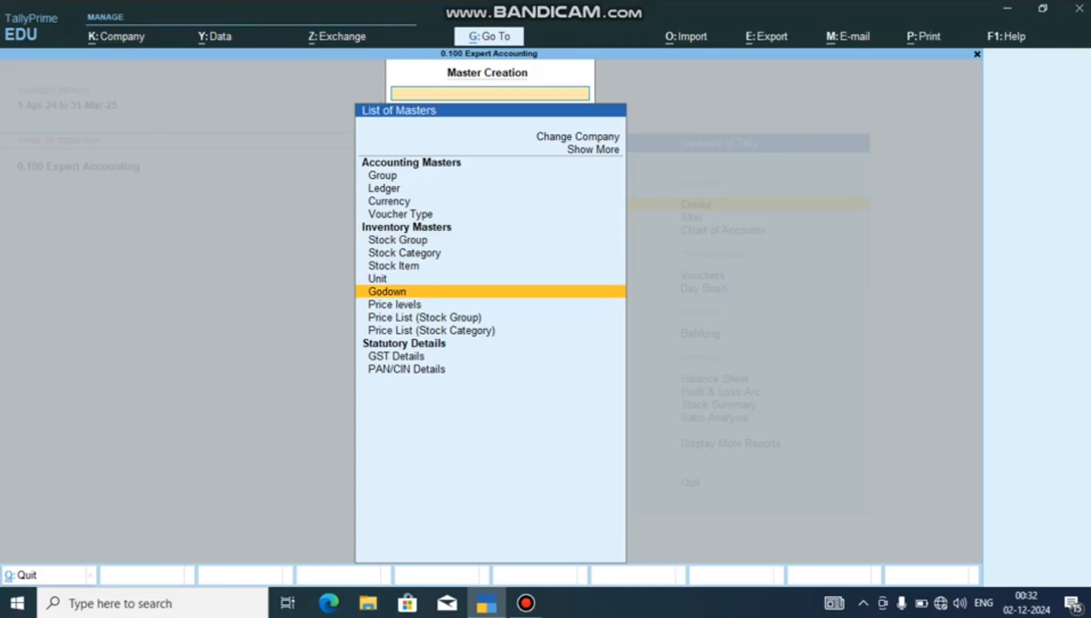
key(Down)
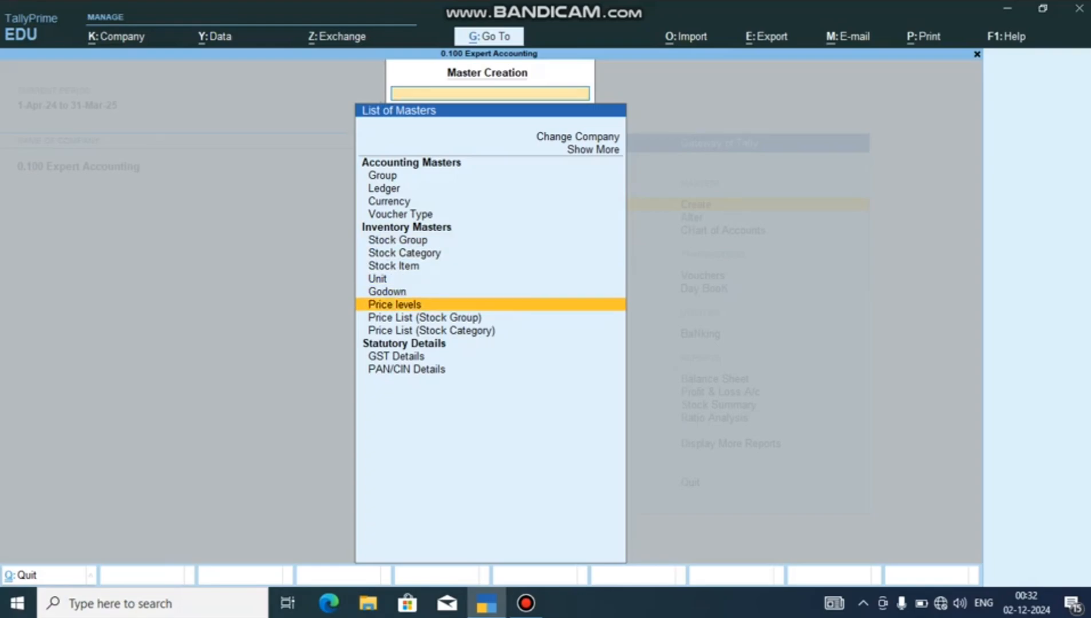
key(Down)
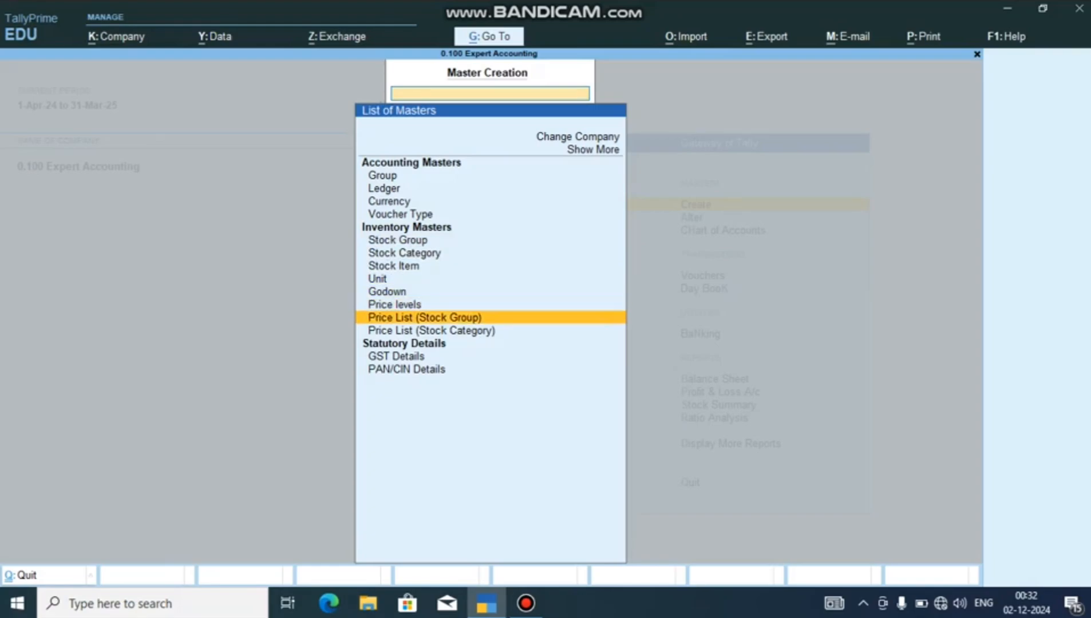
key(Down)
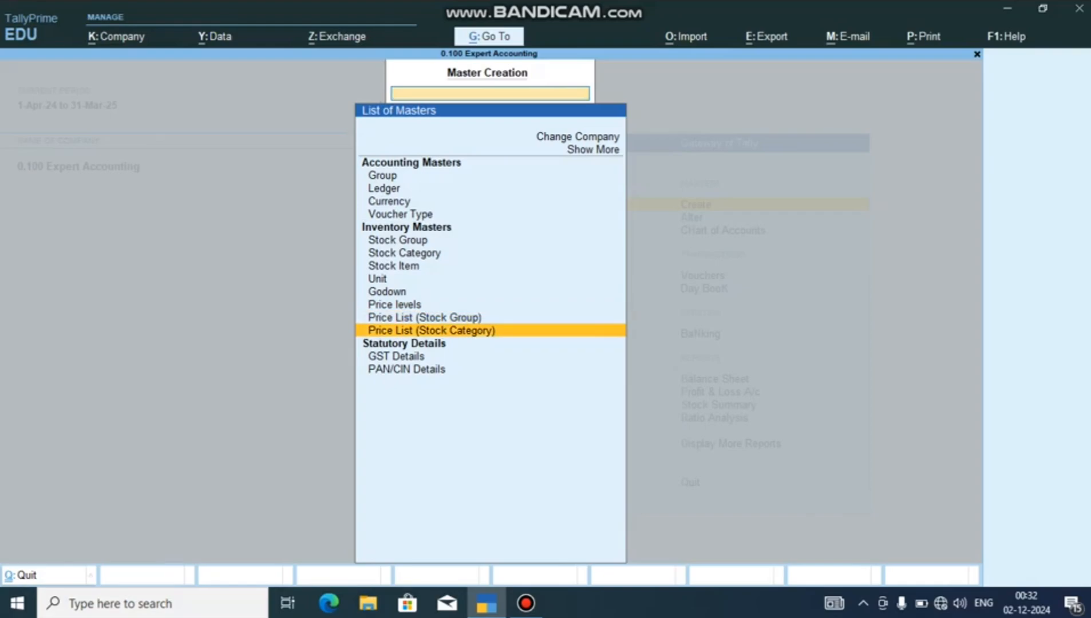
key(Up)
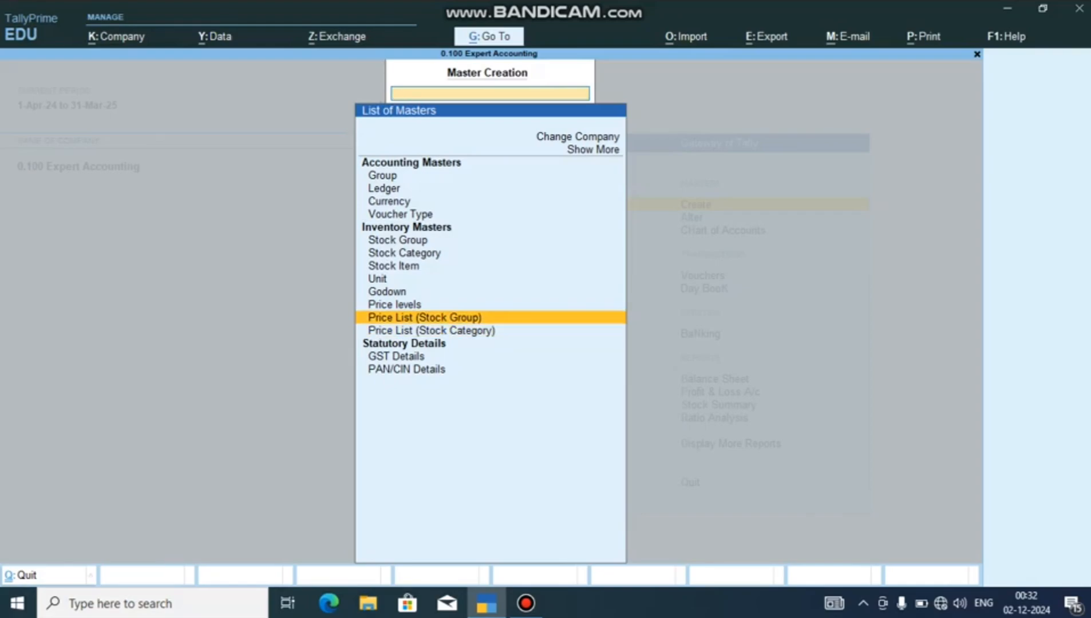
key(Up)
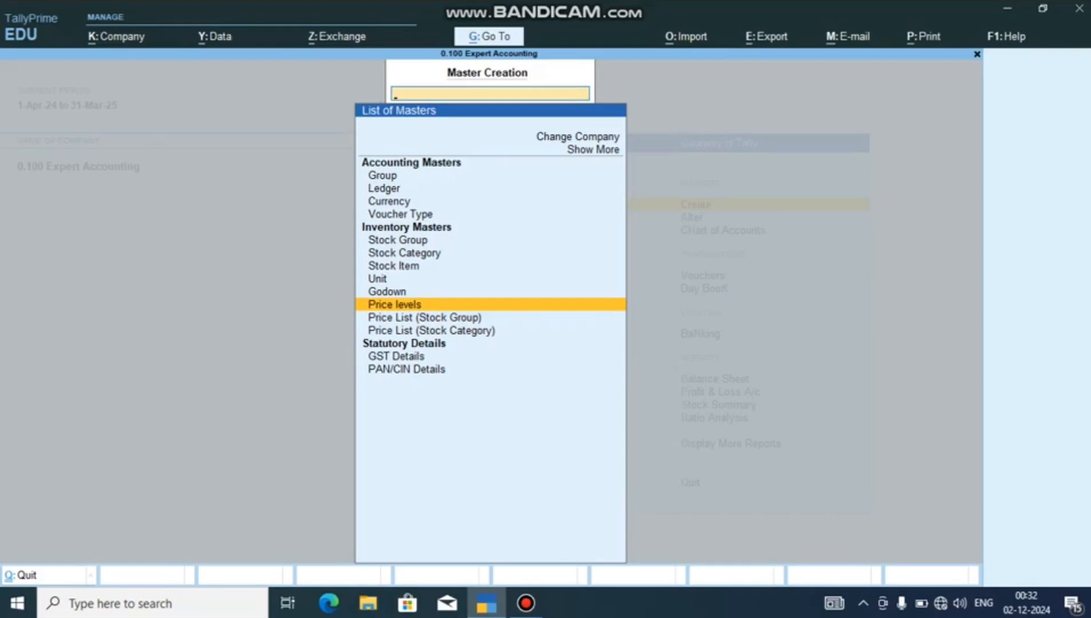
key(Escape)
key(Escape)
key(Escape)
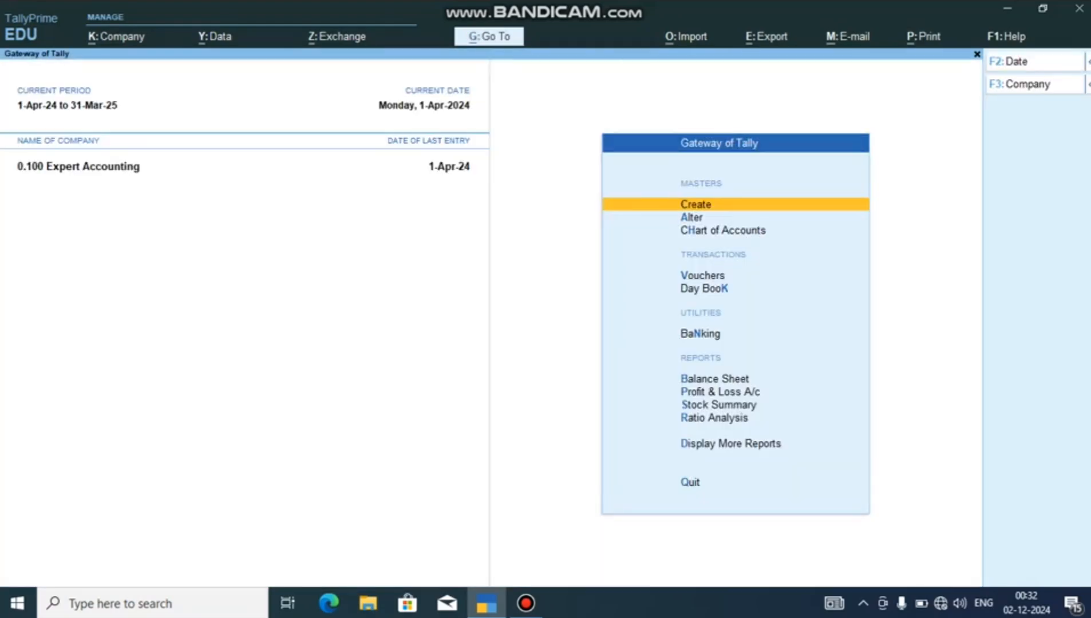
Review the Enable multiple Price Levels setting in the company features again and quit without changing it.
key(F11)
key(Return)
key(Return)
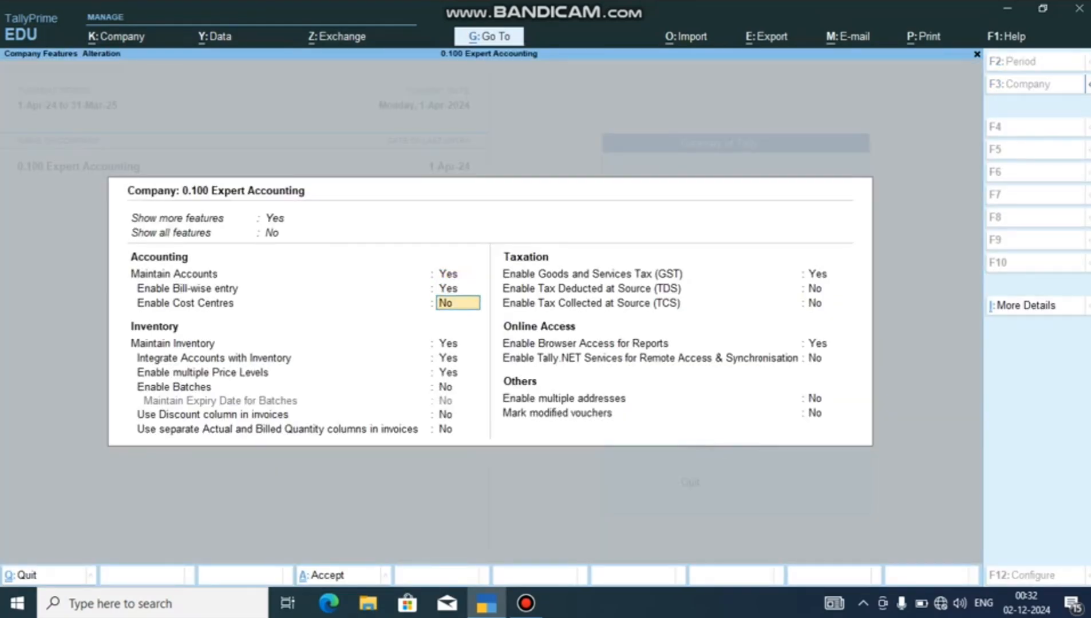
key(Return)
key(Return)
key(Return)
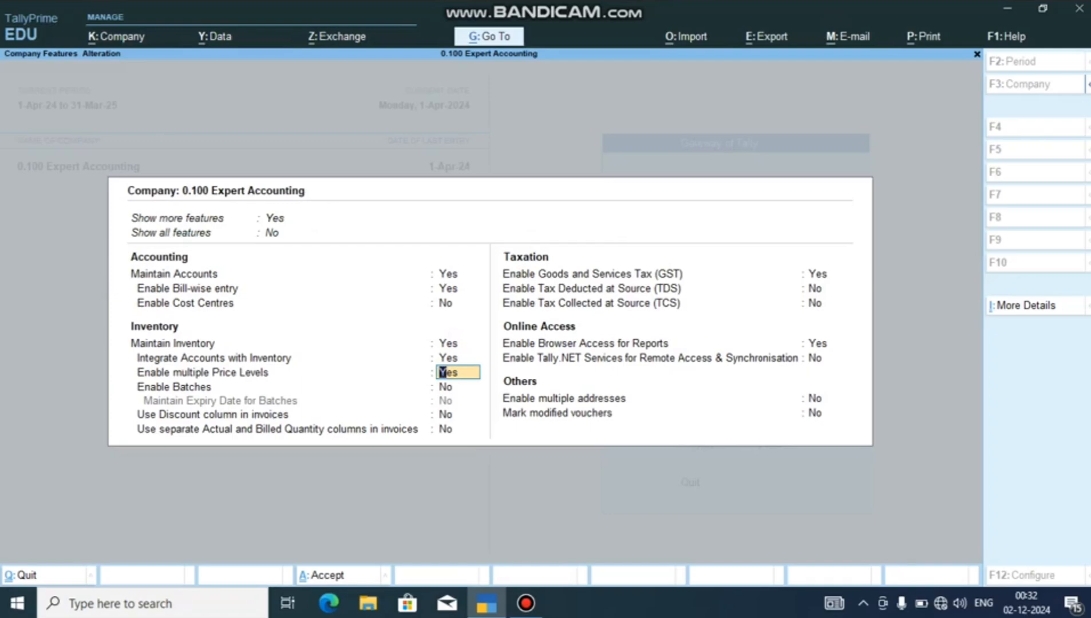
key(BackSpace)
key(Escape)
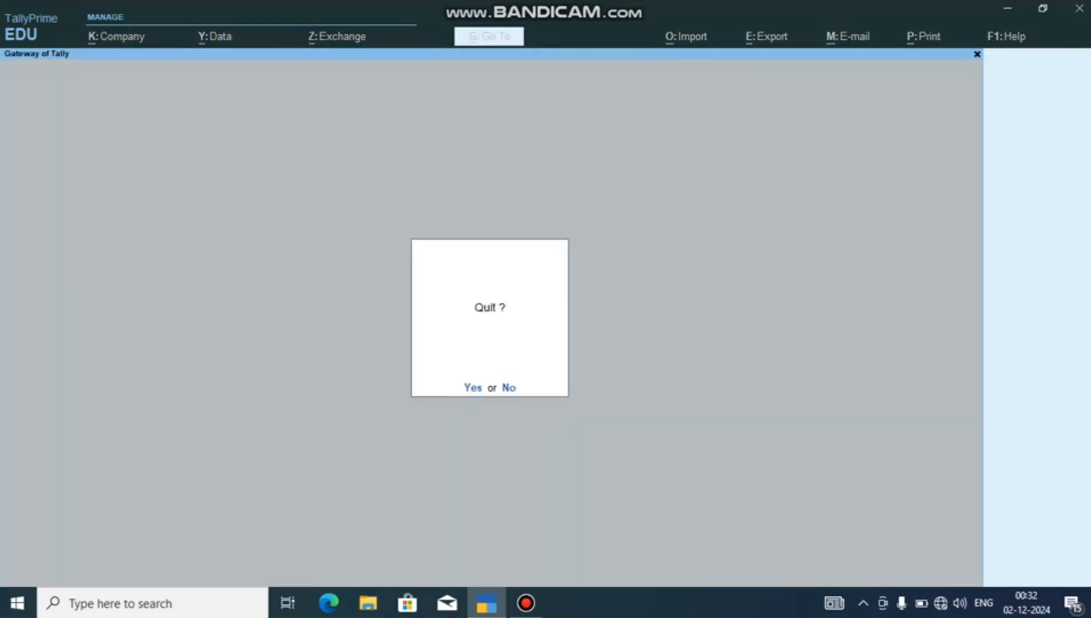
key(y)
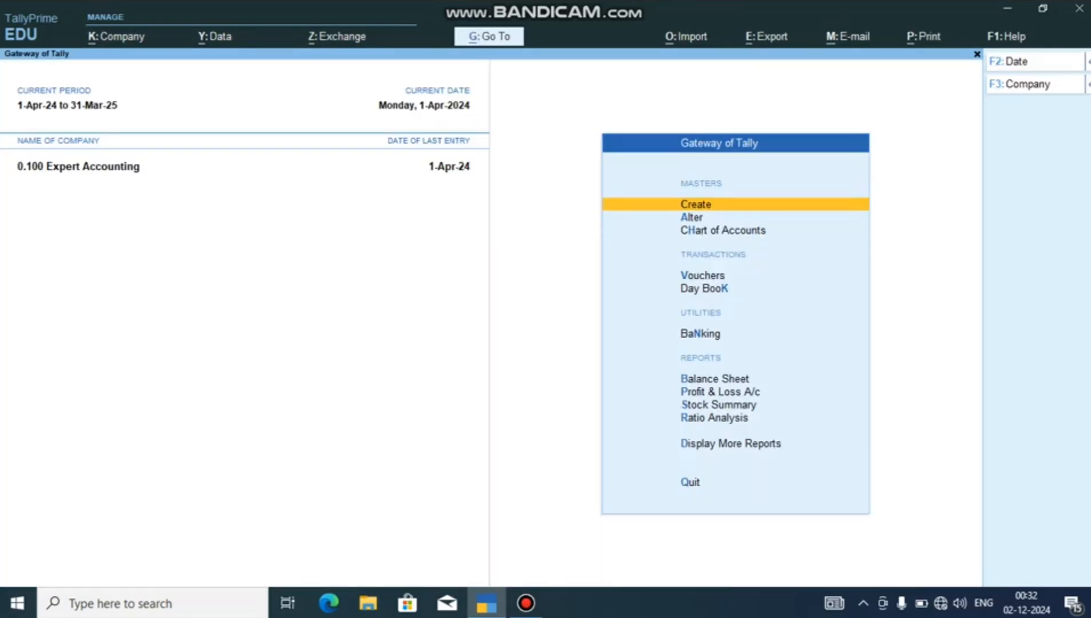
Open the Price levels inventory master for creating company price levels.
key(Return)
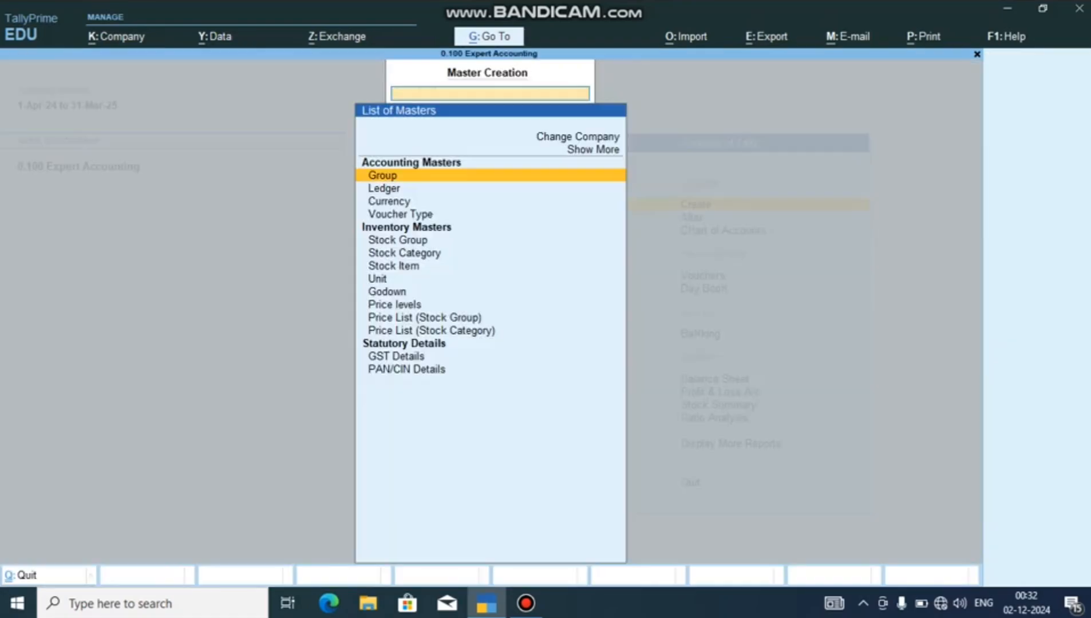
key(Down)
key(Down)
key(Down)
key(Down)
key(Down)
key(Down)
key(Down)
key(Down)
key(Down)
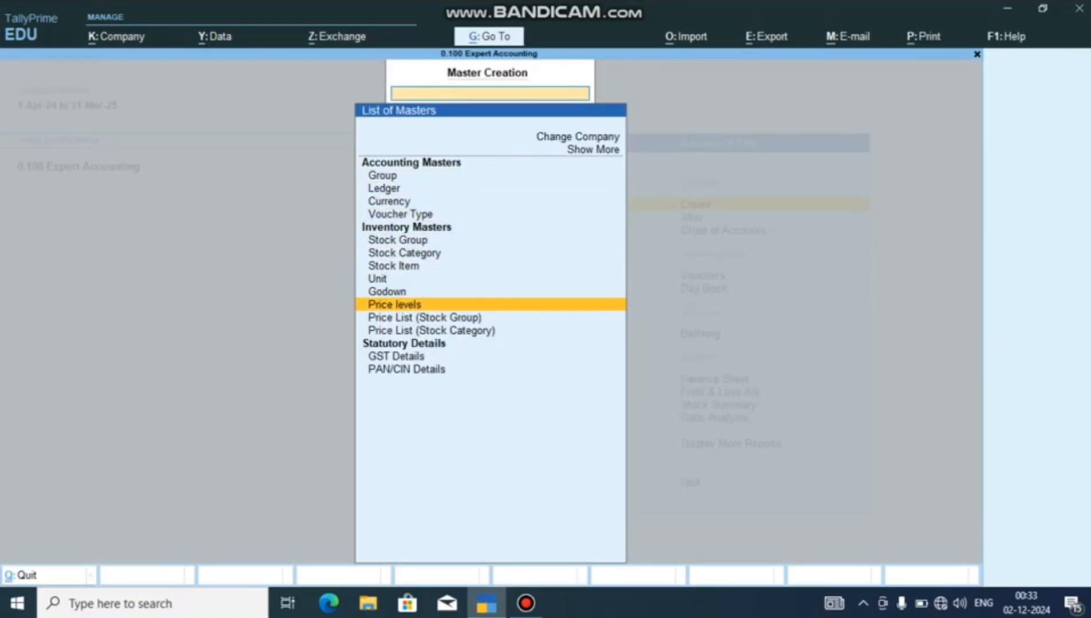
key(Return)
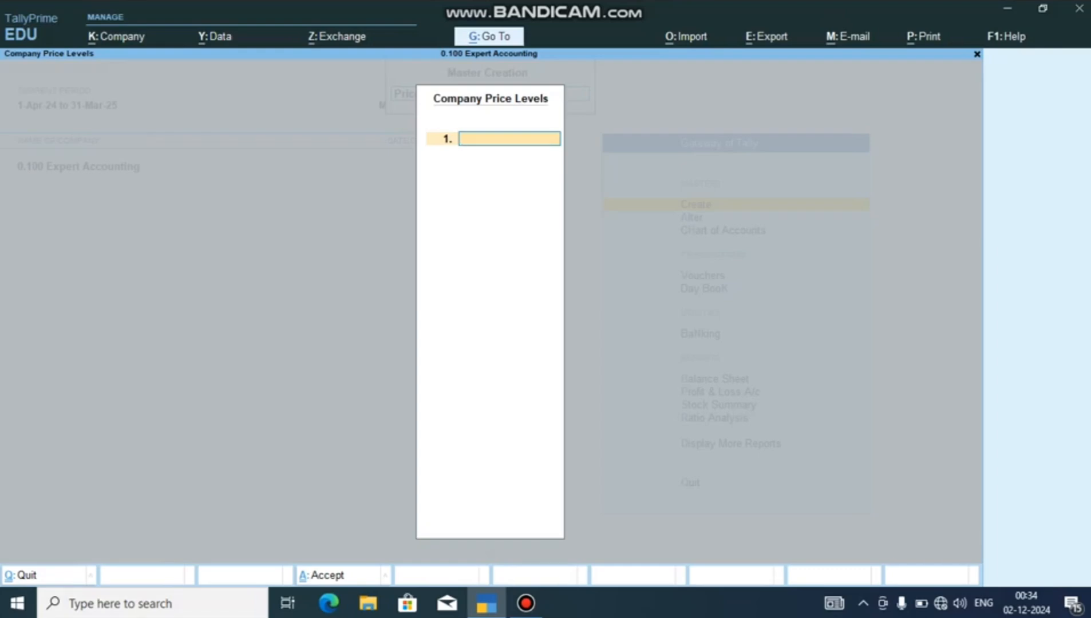
Enter Wholesale and Retail as the first two company price levels.
text(Whols)
key(BackSpace)
text(esale)
key(Return)
text(Retai)
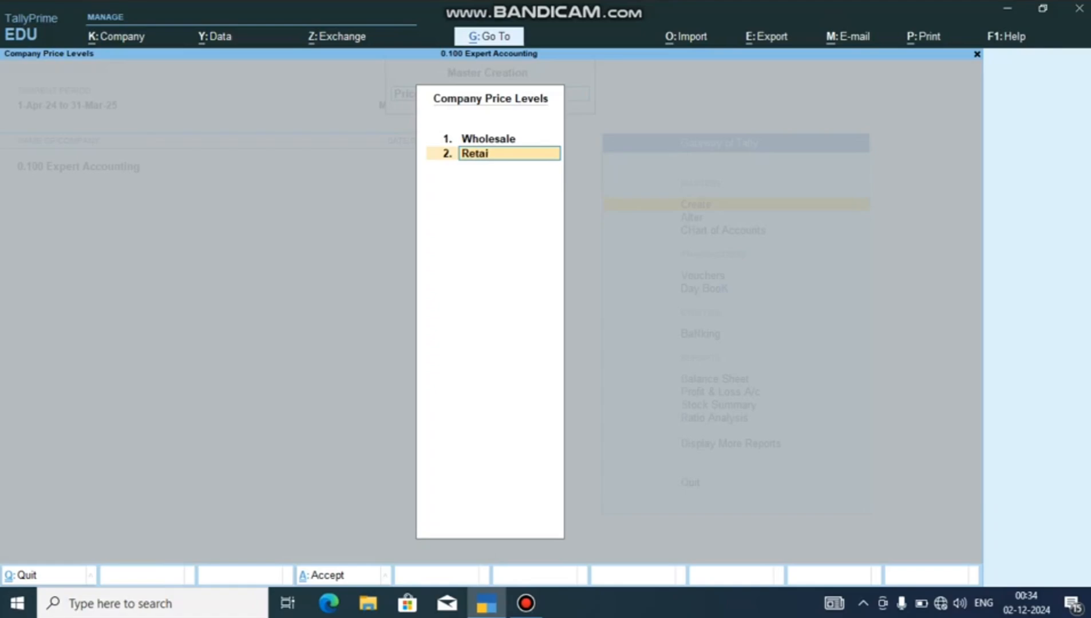
text(l)
key(Return)
Add Consumer and stockist as the third and fourth company price levels.
text(Co)
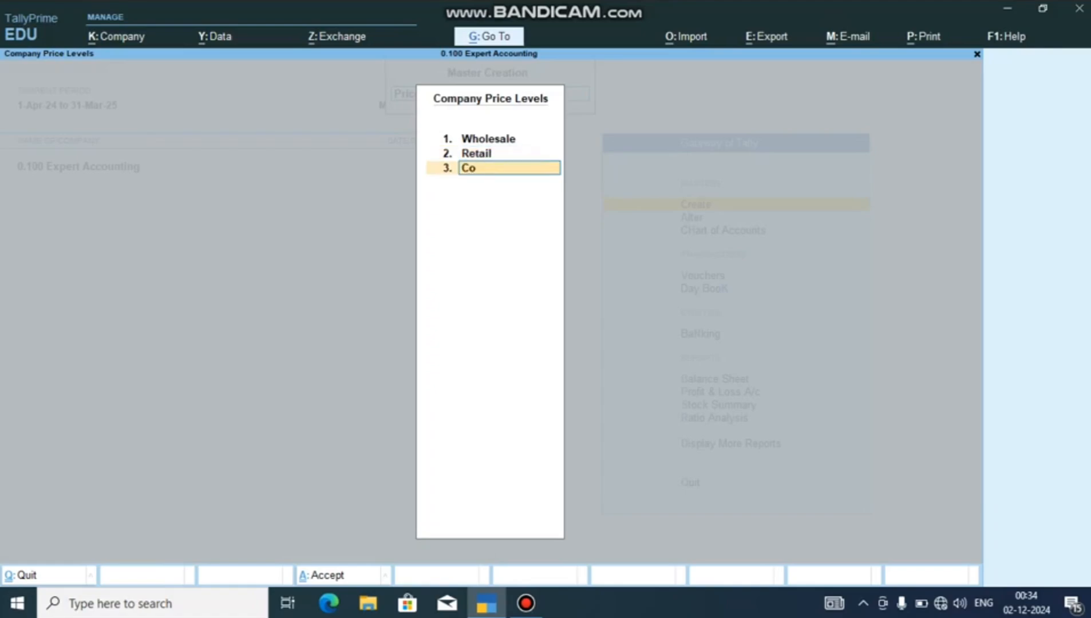
text(nsumer)
key(Return)
text(Sto)
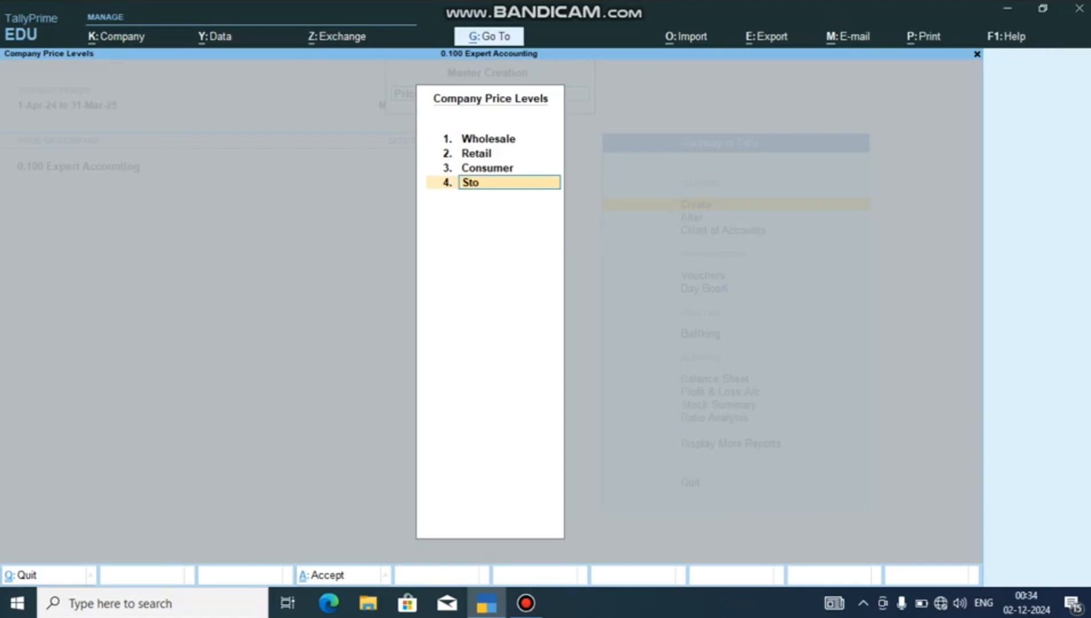
text(ckist)
key(Up)
key(Up)
key(Up)
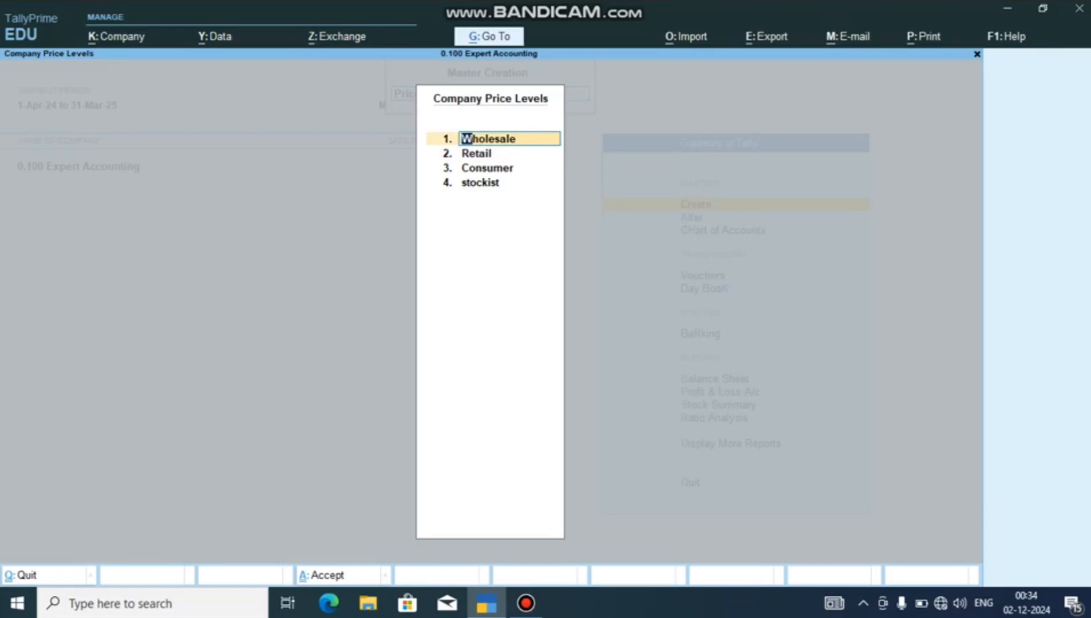
key(Down)
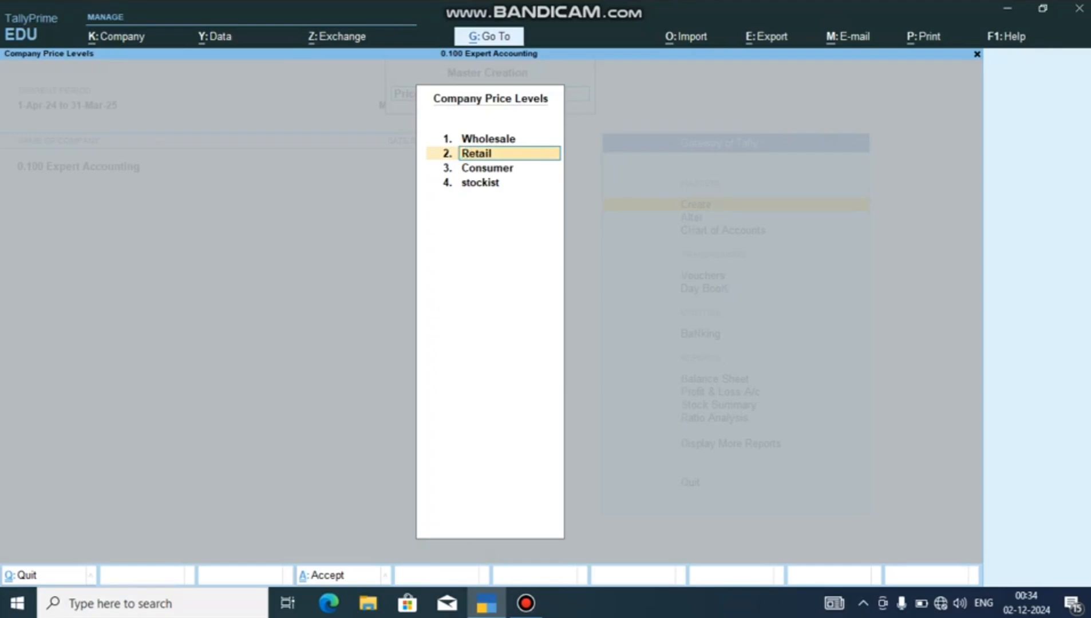
Correct the fourth company price level's name to Stockist and save the price levels list.
key(Return)
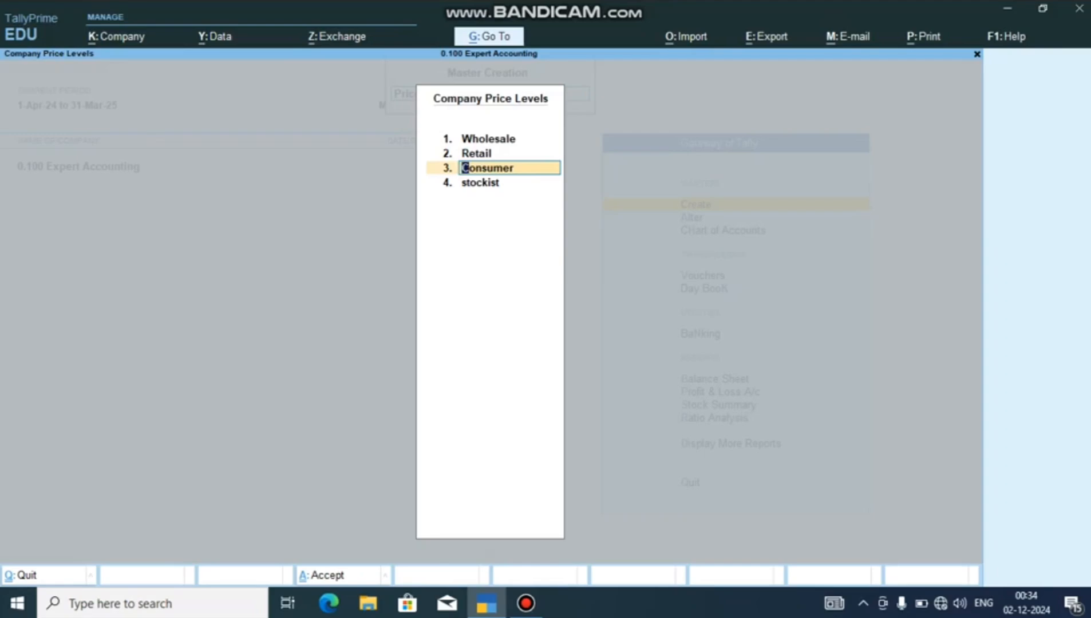
key(Return)
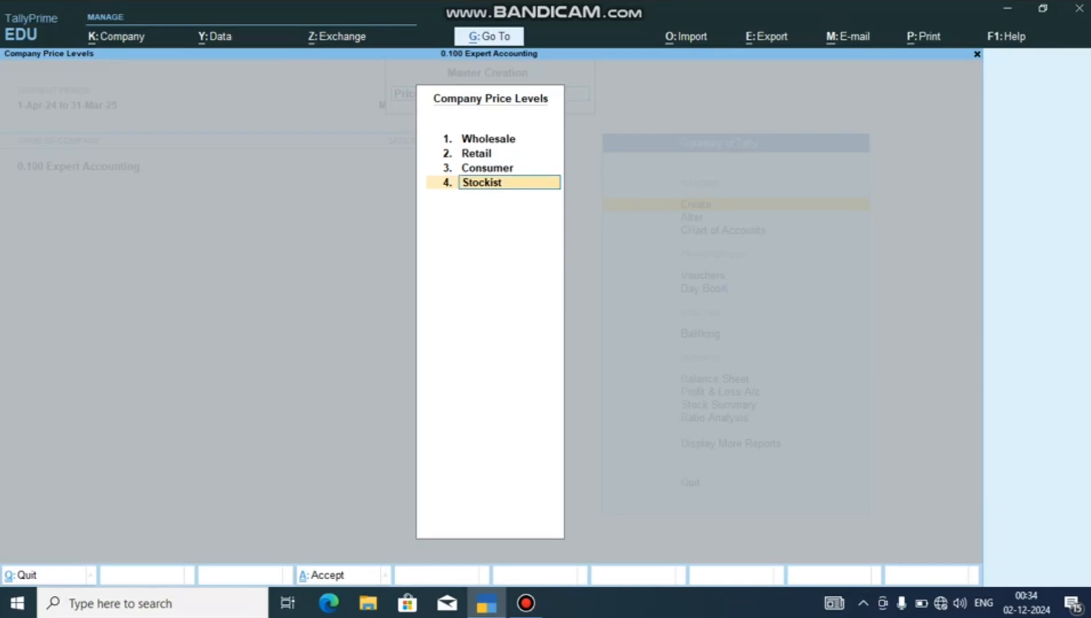
key(Return)
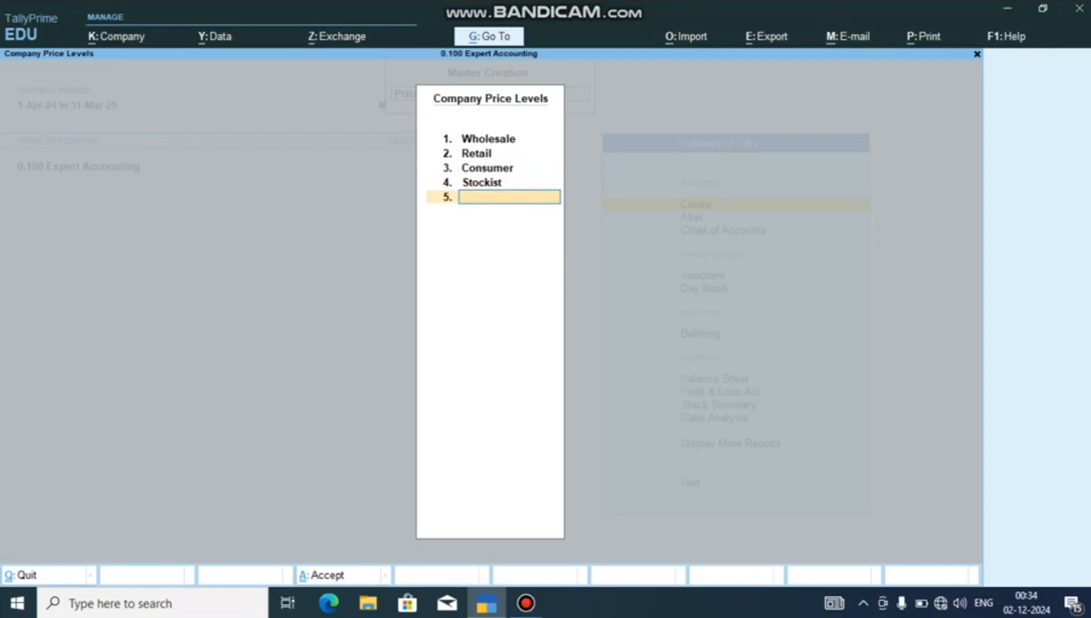
key(Return)
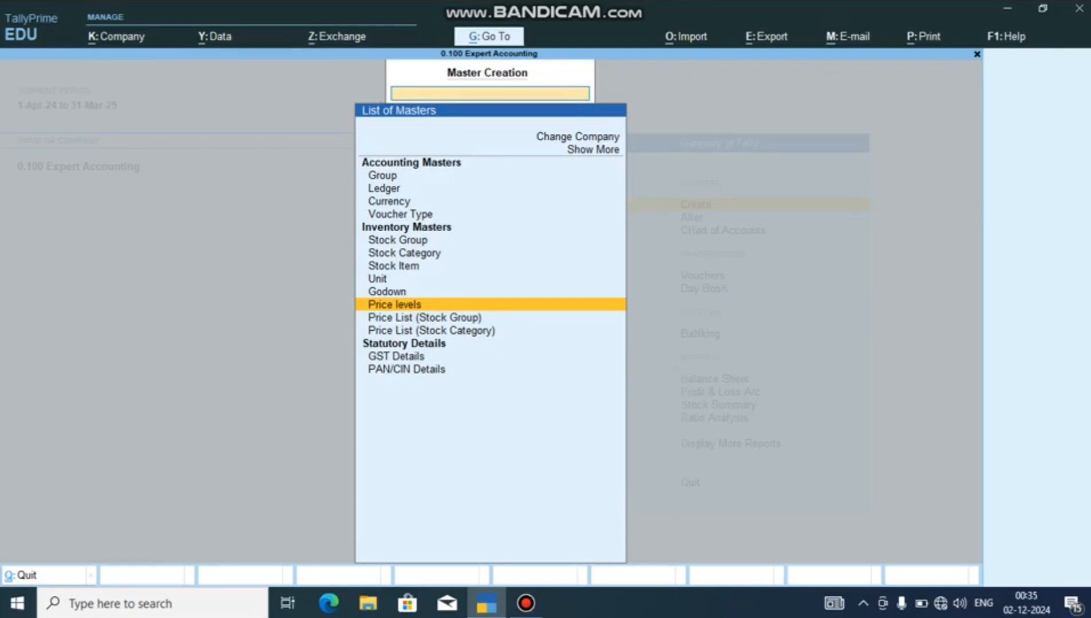
Open the Price List (Stock Group) master and choose All Items as the stock group.
key(Down)
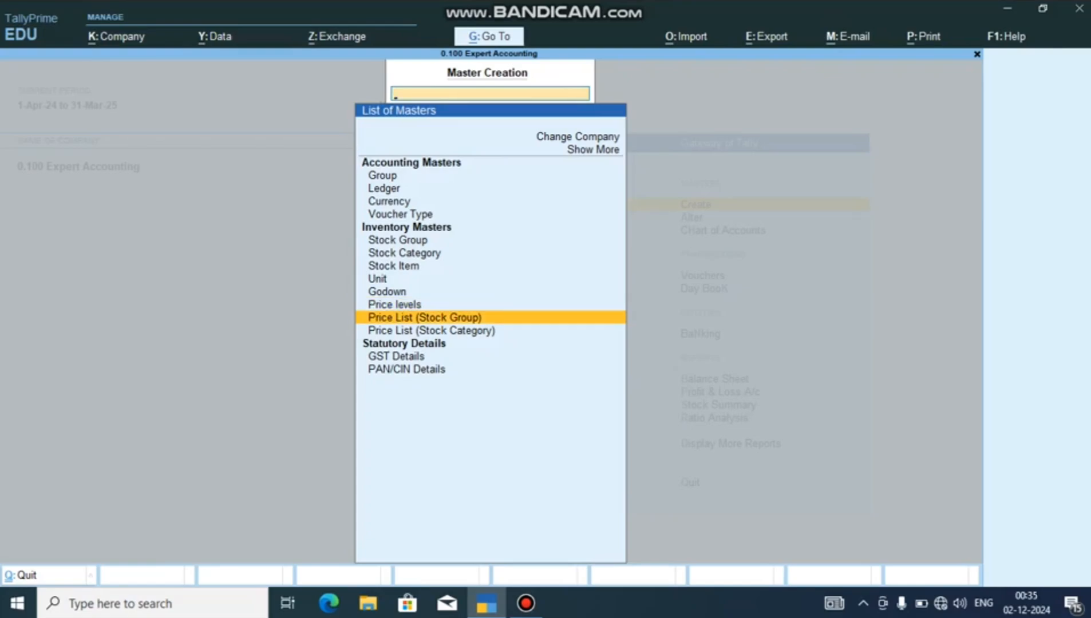
key(Return)
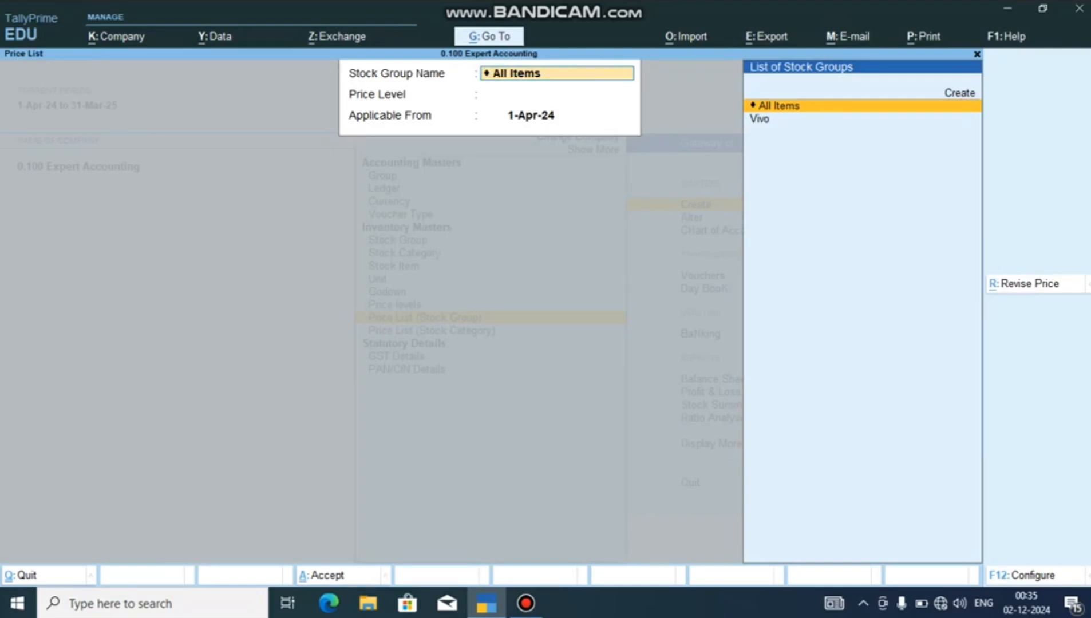
key(Down)
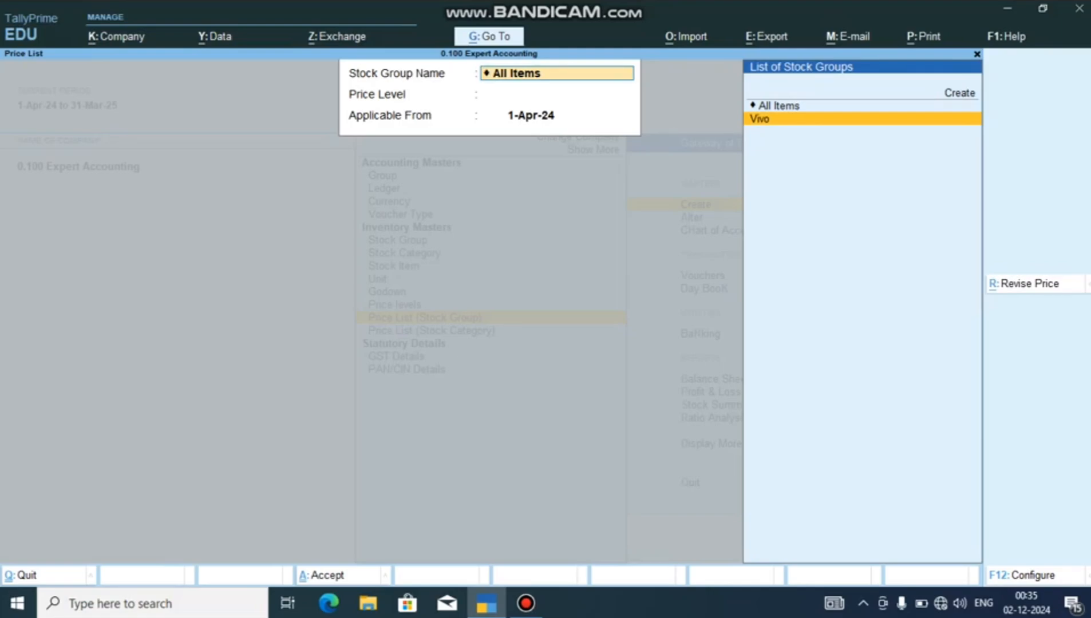
key(Up)
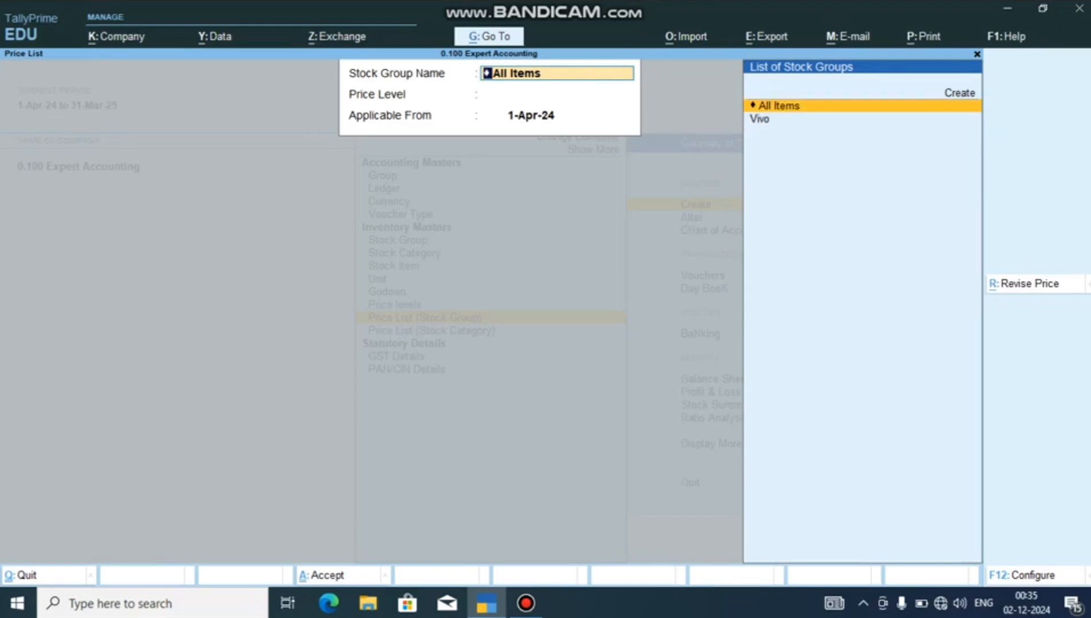
key(Return)
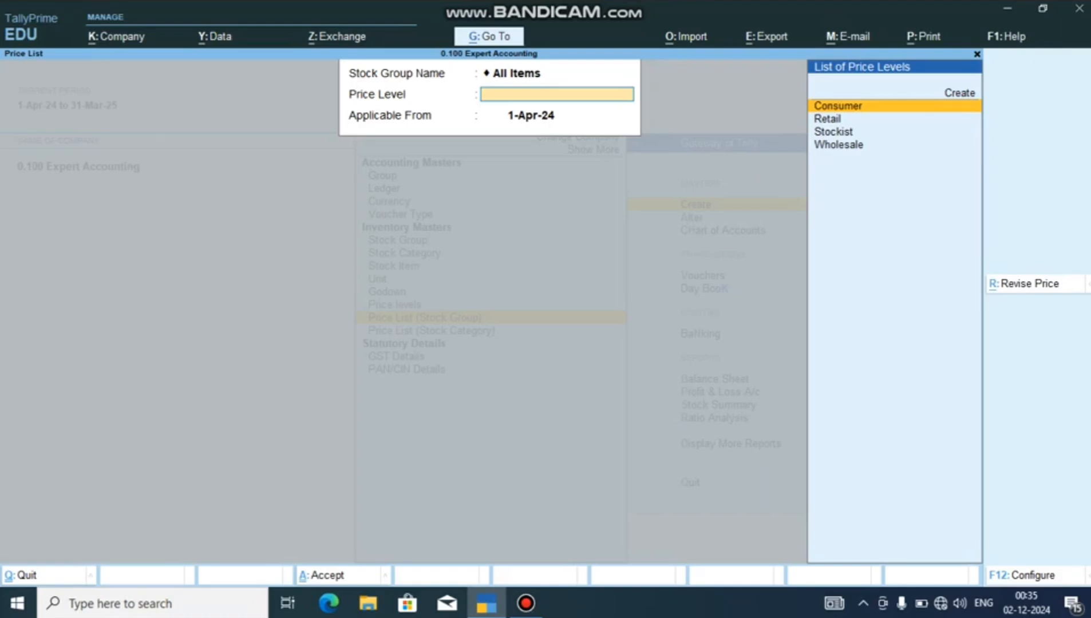
Set the price list's level to Wholesale and accept 1-Apr-24 as the applicable date.
key(Down)
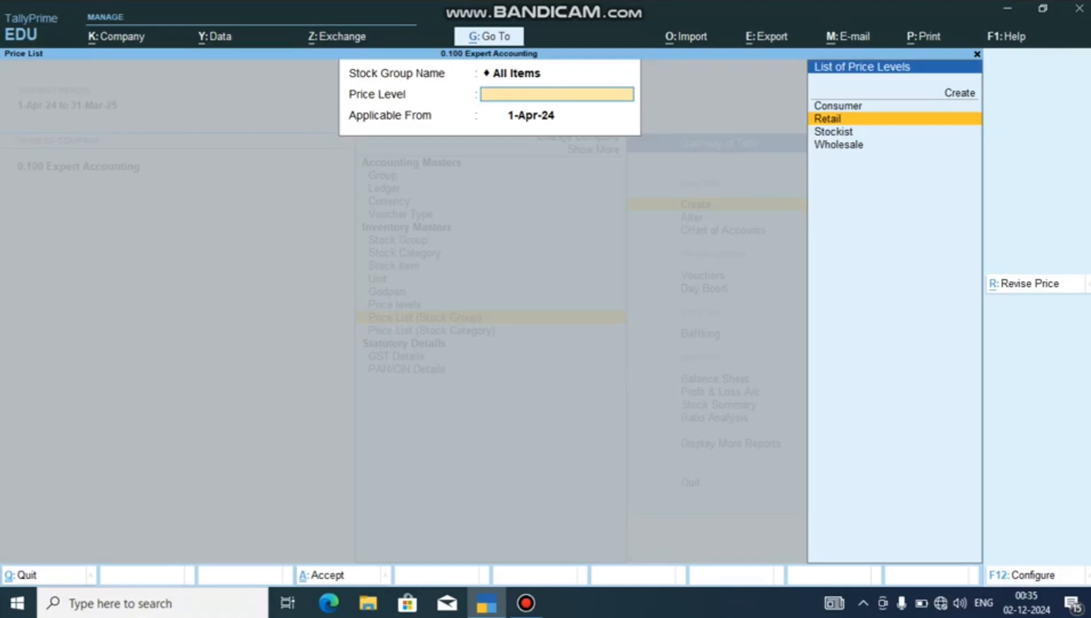
key(Down)
key(Down)
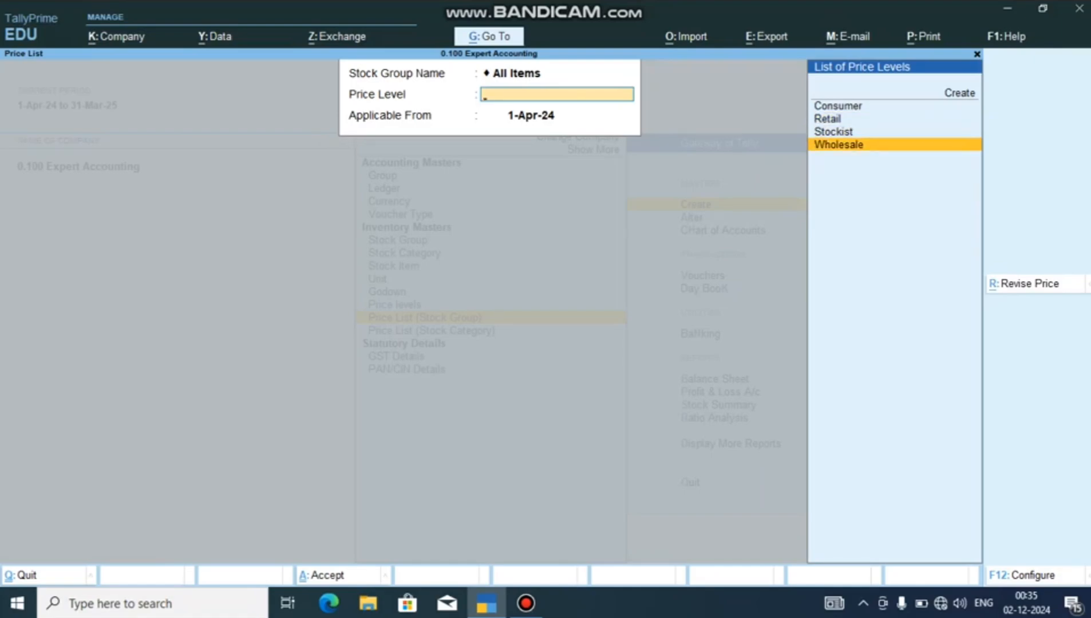
key(Return)
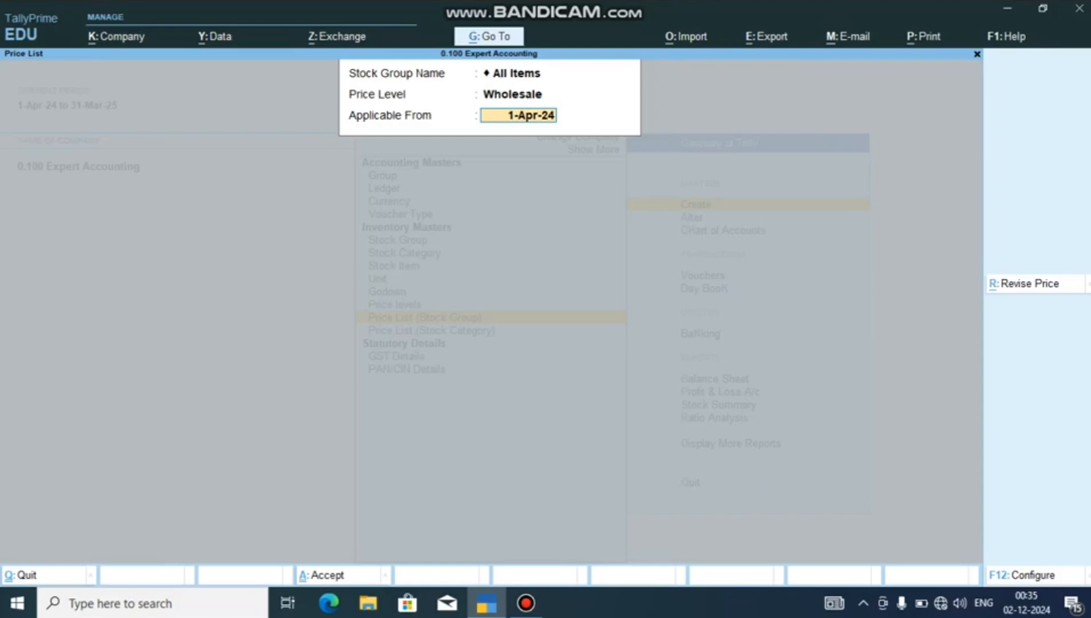
key(Return)
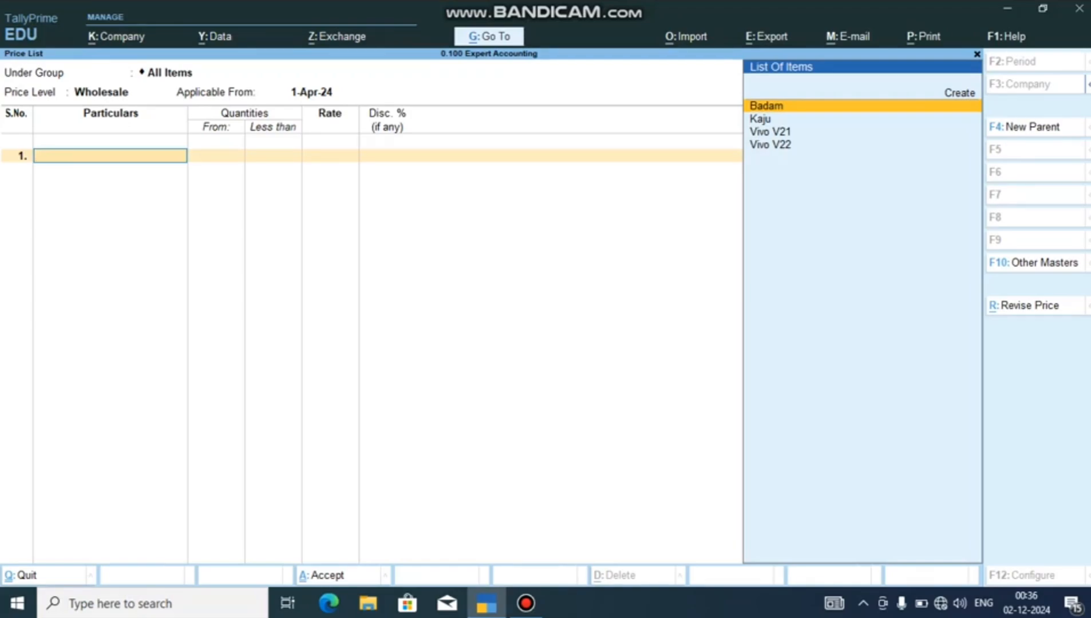
Choose Badam as the first item in the Wholesale price list.
key(Return)
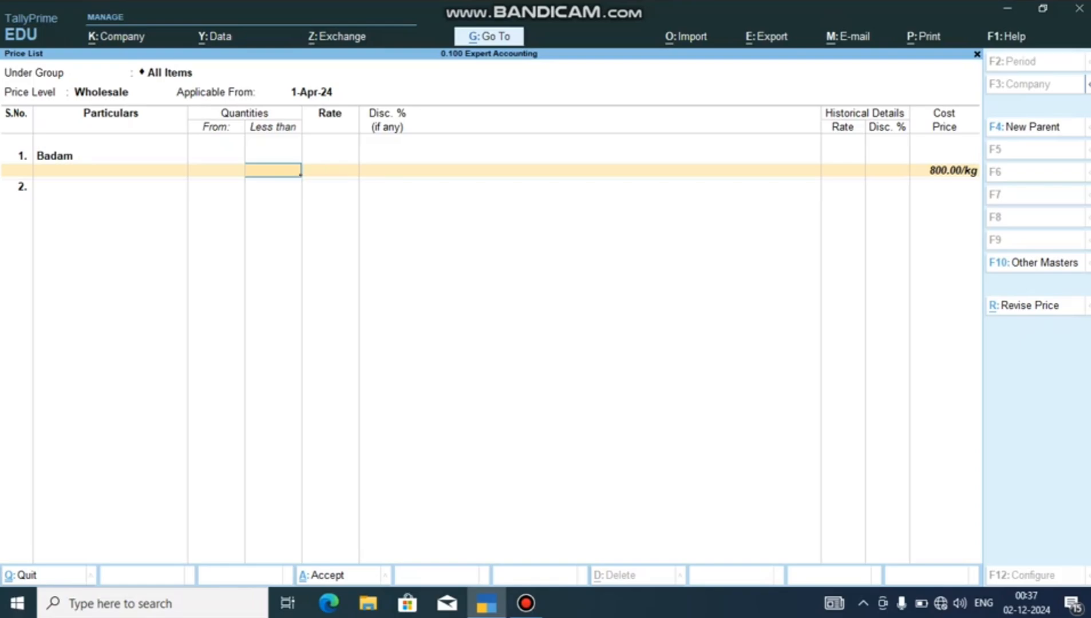
key(BackSpace)
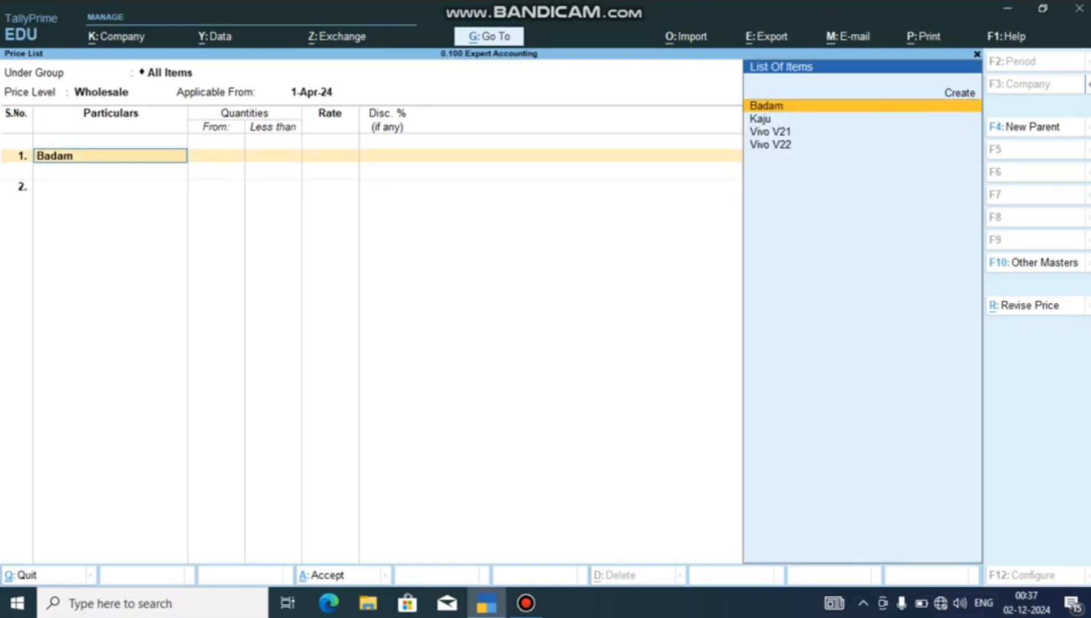
key(Return)
key(BackSpace)
key(Return)
key(BackSpace)
key(Return)
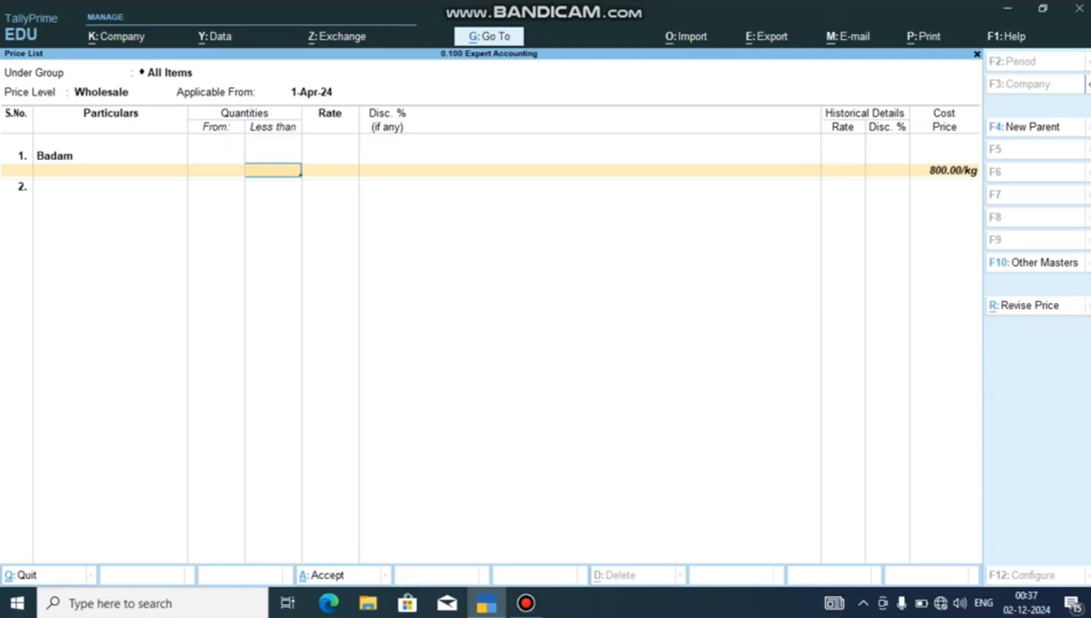
key(BackSpace)
key(Return)
Price Badam quantities of less than 100 kg at 1,200 per kg with a 1% discount.
text(1)
key(BackSpace)
text(100)
key(Return)
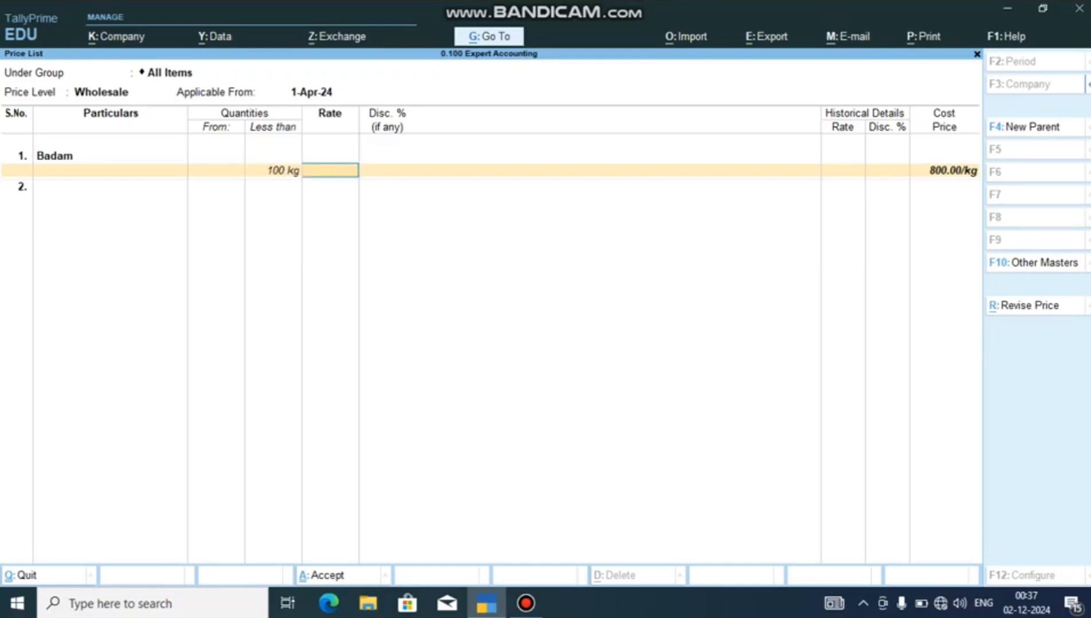
text(800)
key(Return)
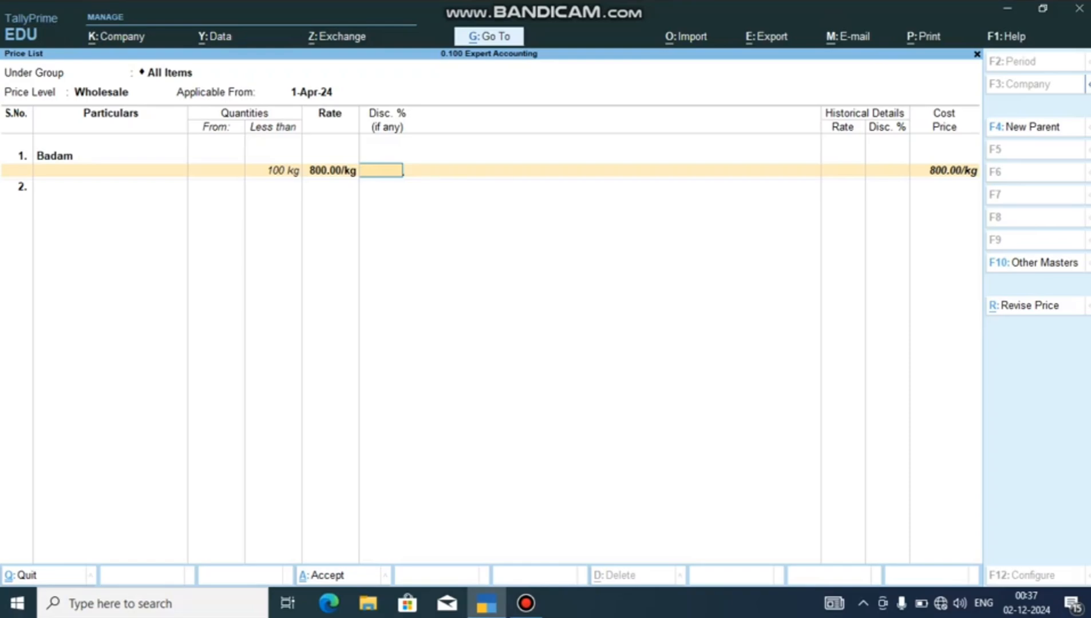
key(BackSpace)
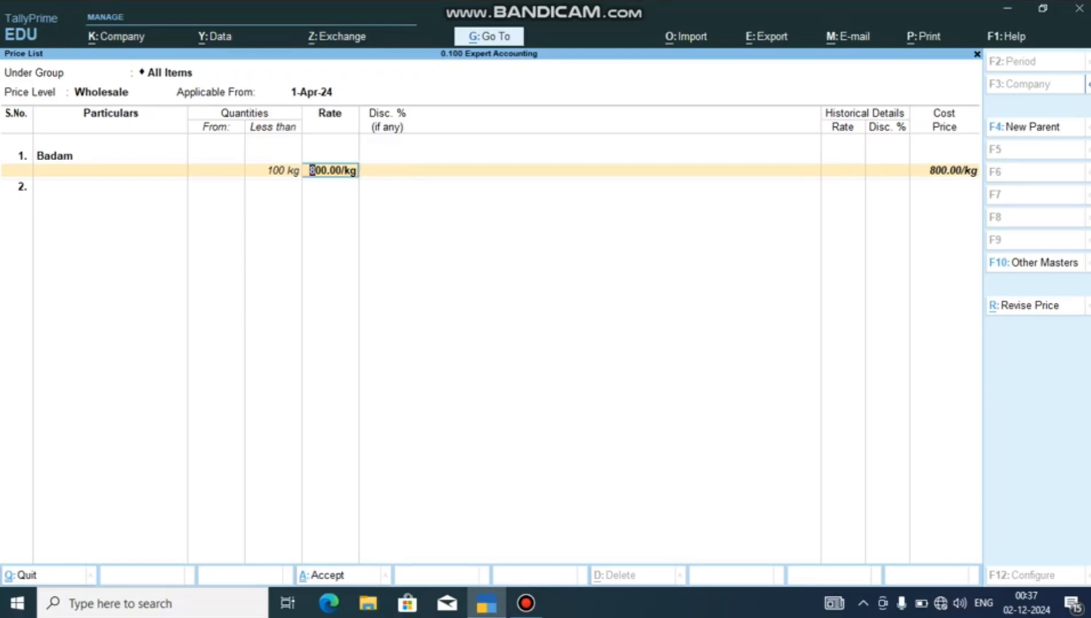
text(1200)
key(Return)
text(1)
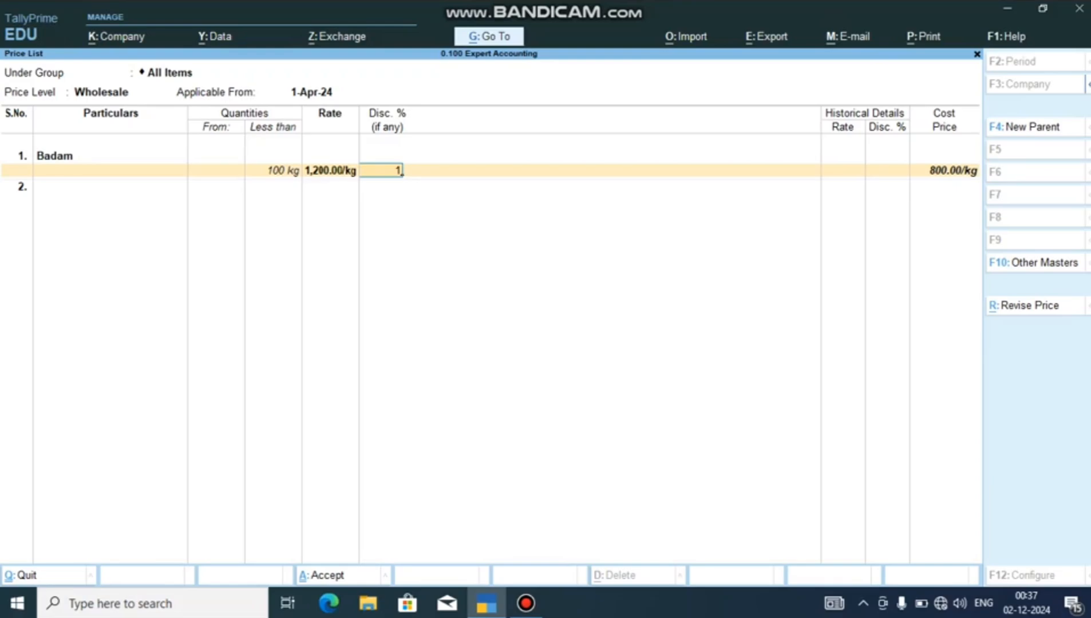
key(Return)
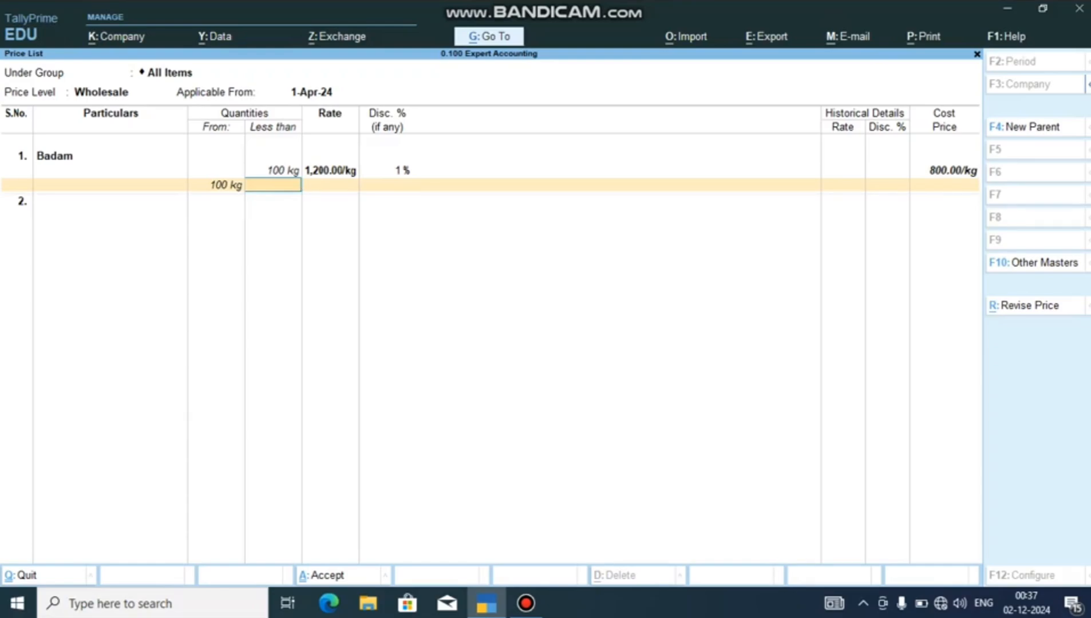
Add a Badam slab from 100 kg to less than 200 kg at 1,200 per kg with a 4% discount.
text(200)
key(Return)
text(1200)
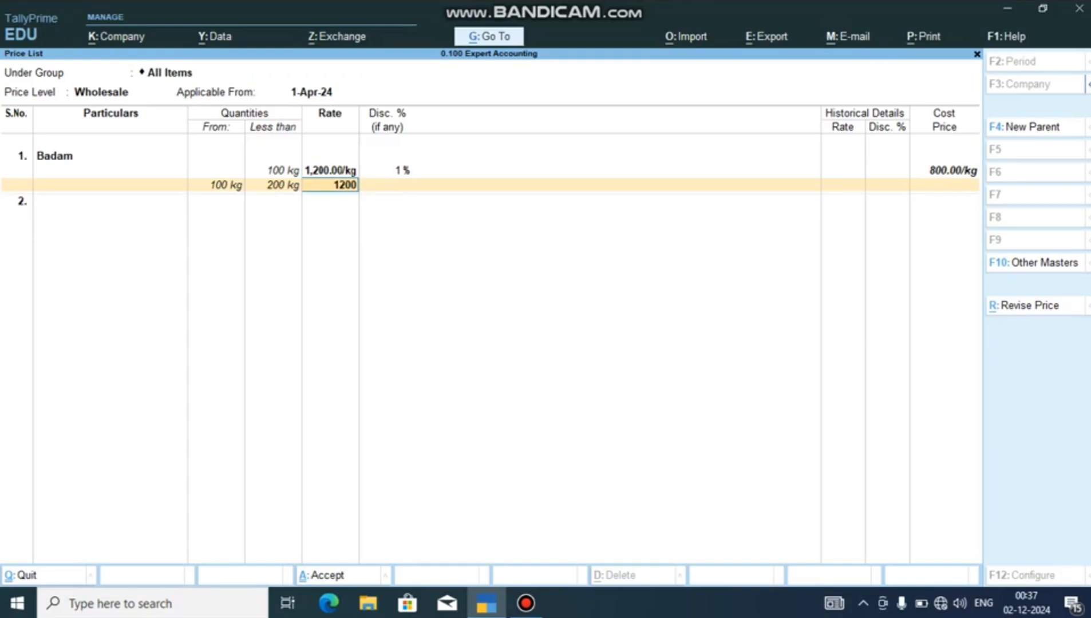
key(Return)
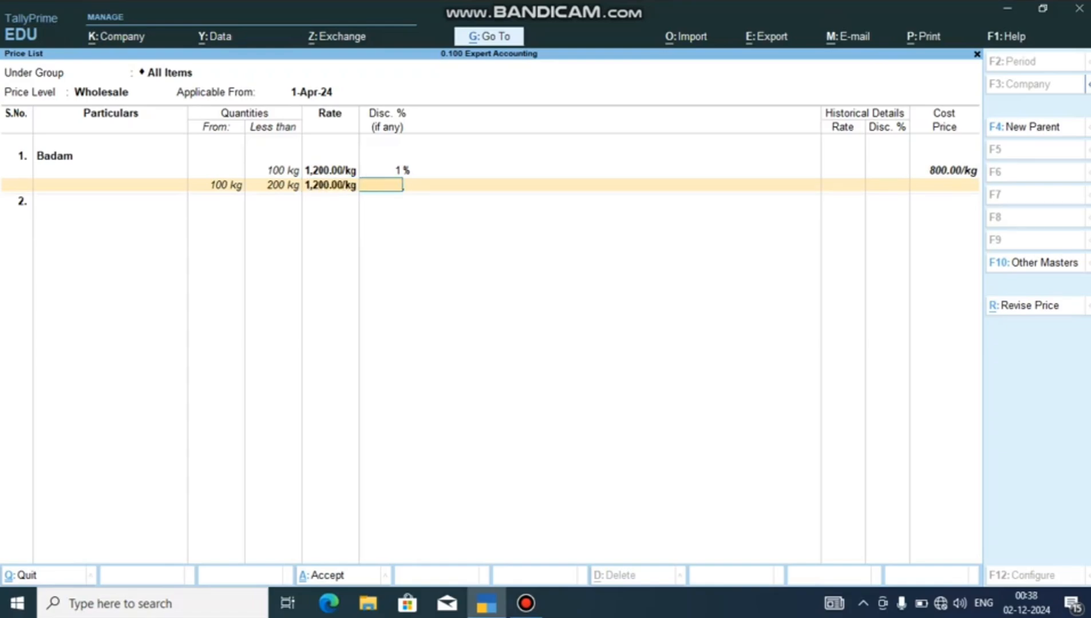
text(4)
key(Return)
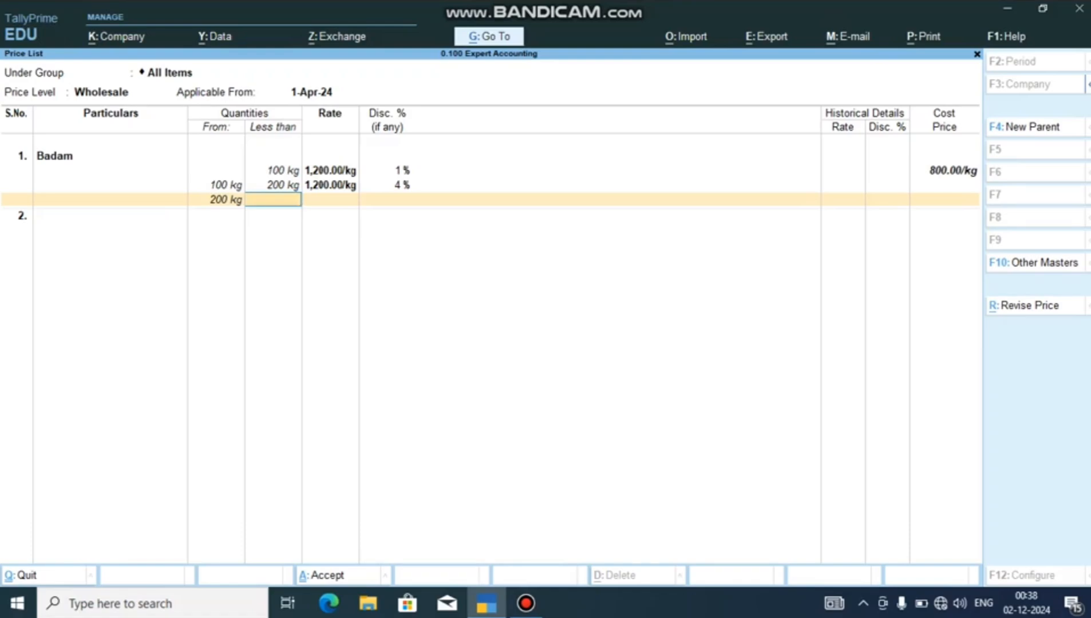
Add a Badam slab from 200 kg to less than 300 kg at 1,200 per kg with a 5% discount.
text(3000)
key(BackSpace)
key(Return)
text(1200)
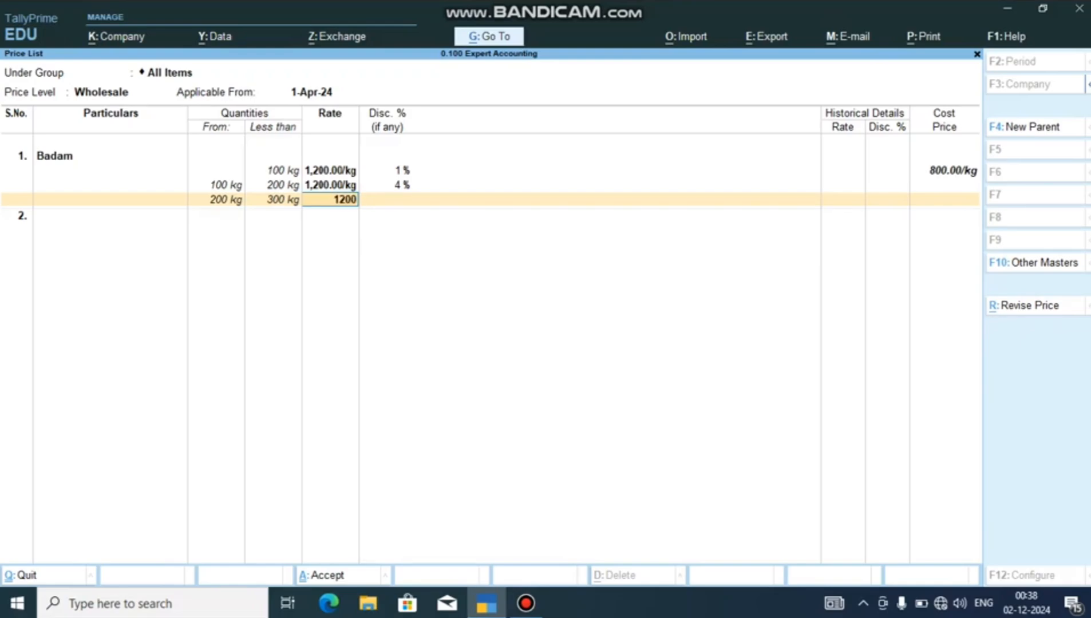
key(Return)
text(5)
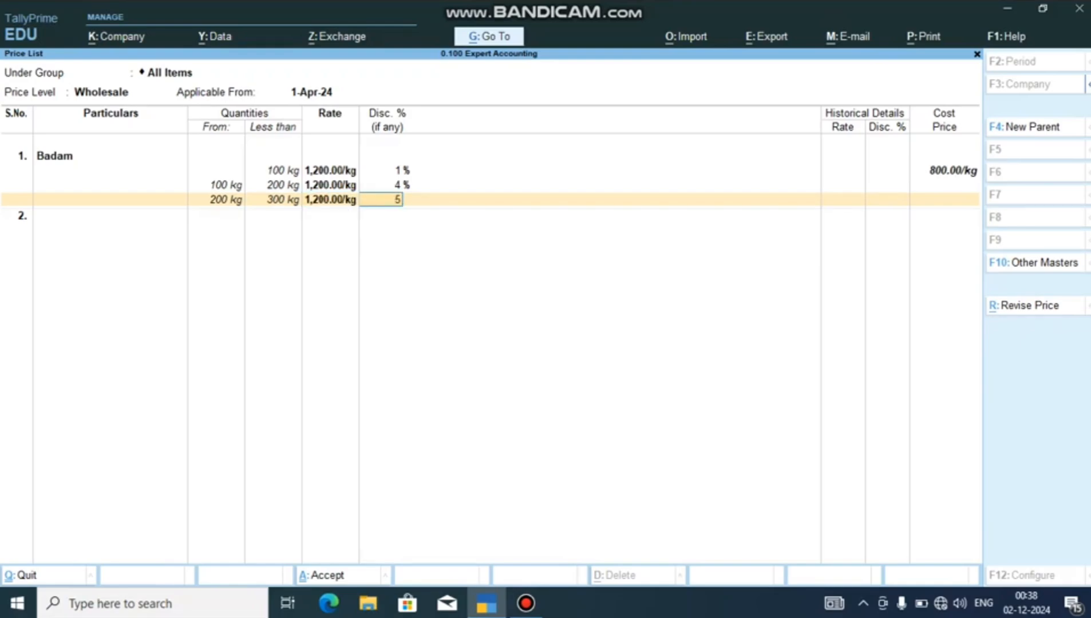
key(Return)
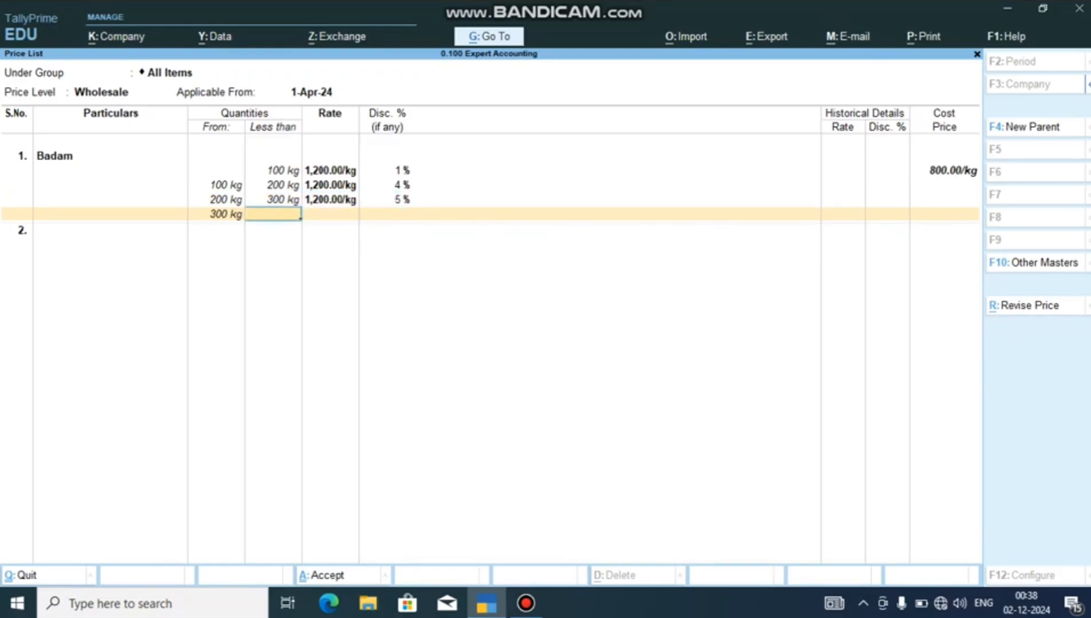
Add a Badam slab from 300 kg to less than 400 kg at 1,200 per kg with a 7% discount.
text(400)
key(Return)
text(1)
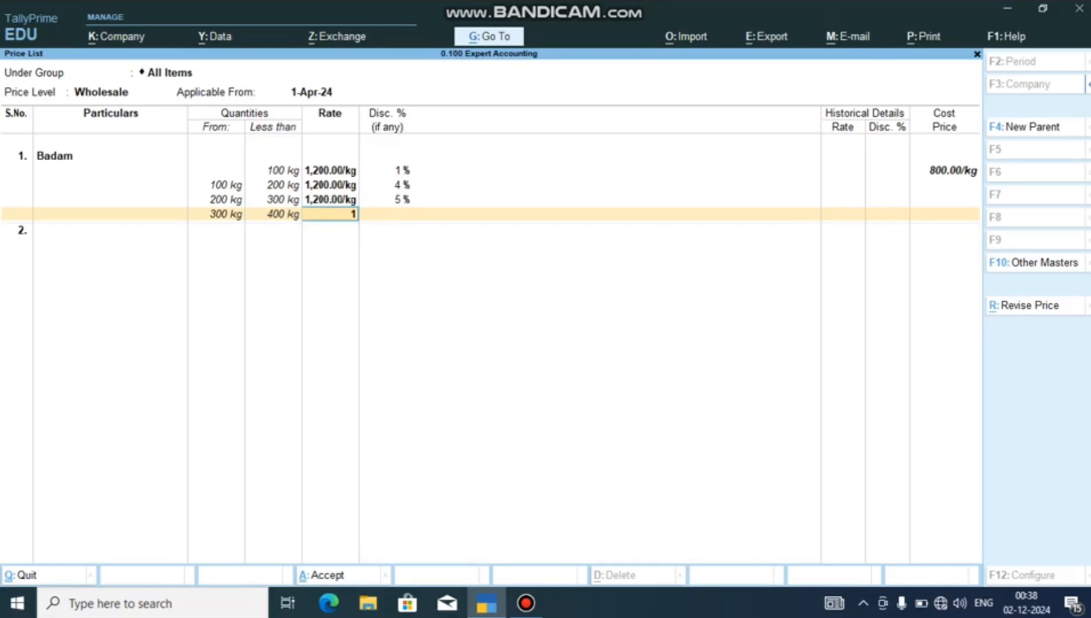
text(200)
key(Return)
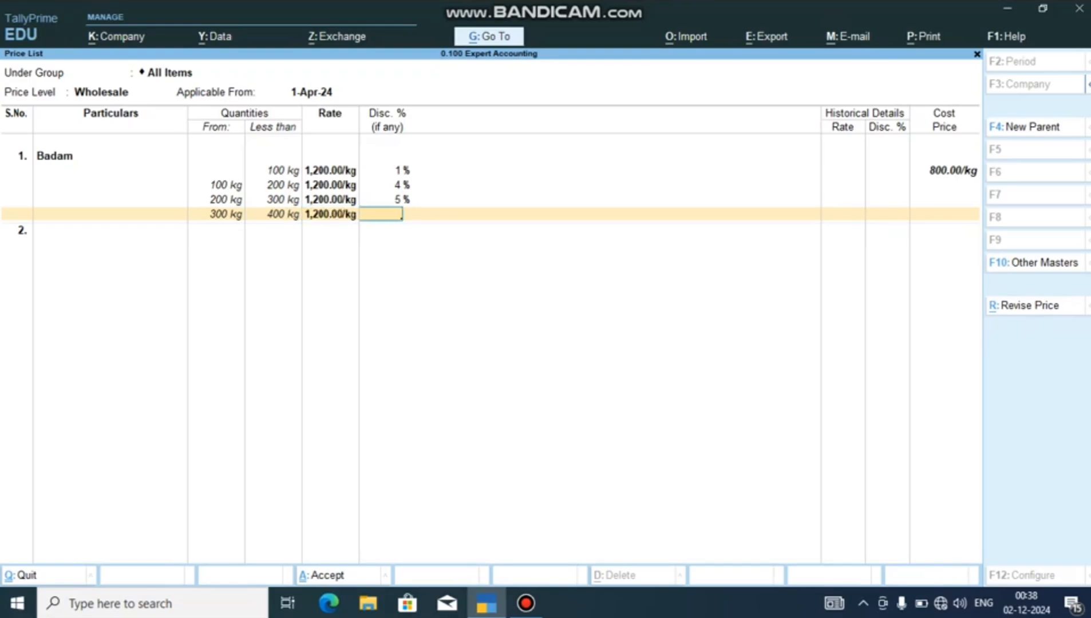
text(7)
key(Return)
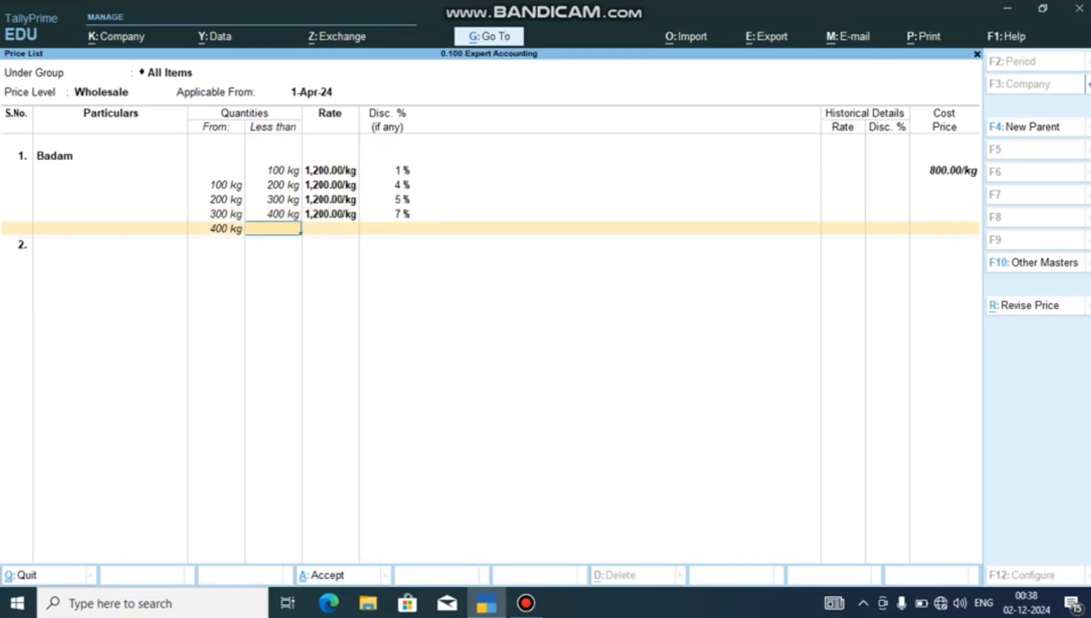
Add a Badam slab from 400 kg to less than 500 kg at 1,200 per kg with an 8% discount.
text(500)
key(Return)
text(1200)
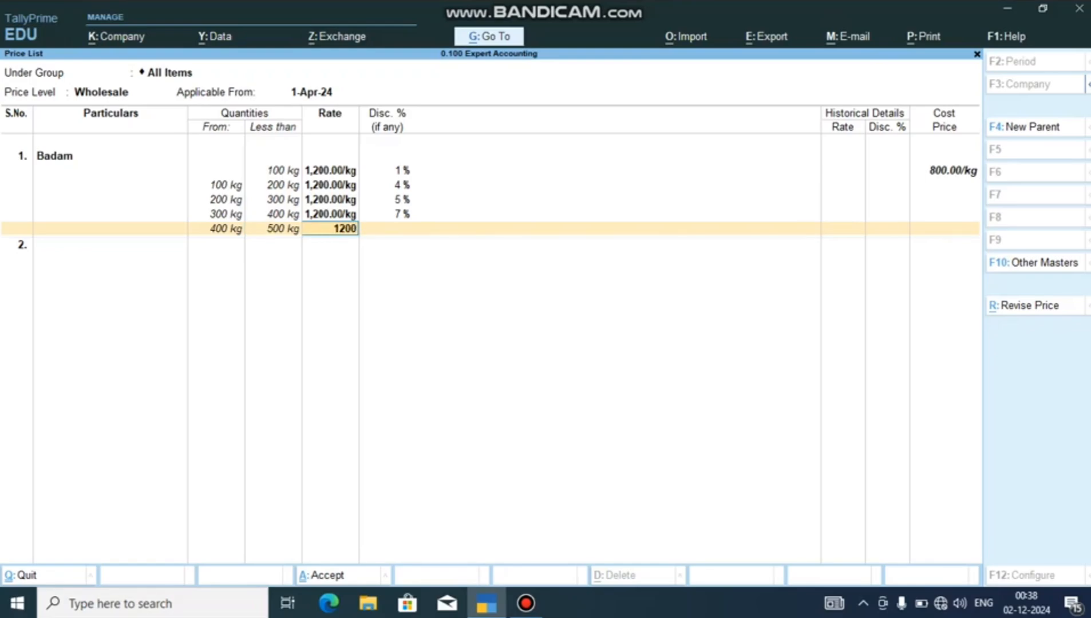
key(Return)
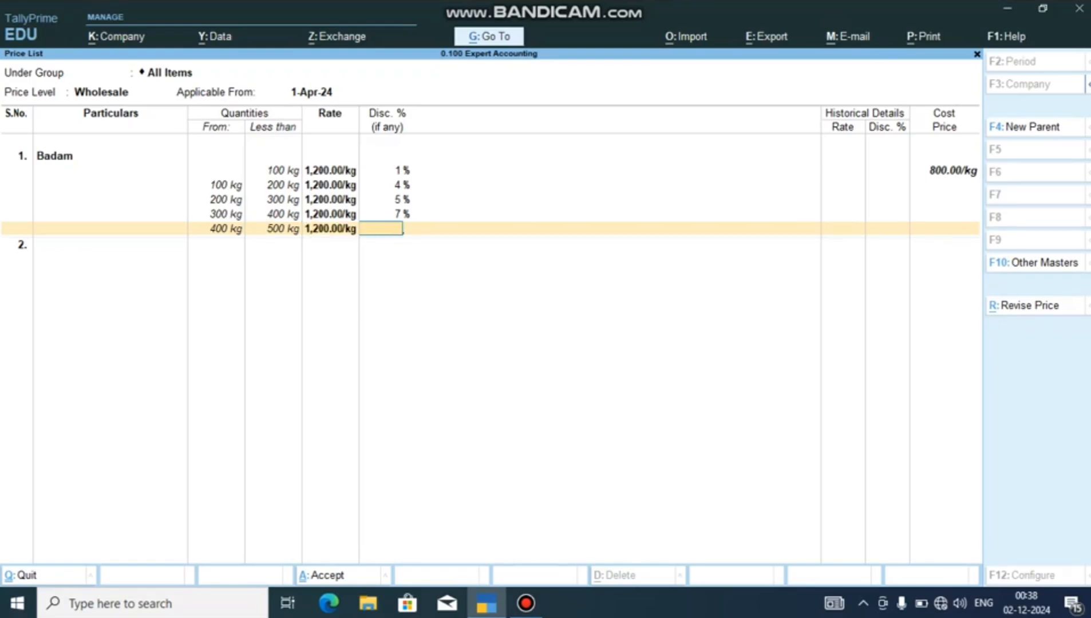
text(8)
key(Return)
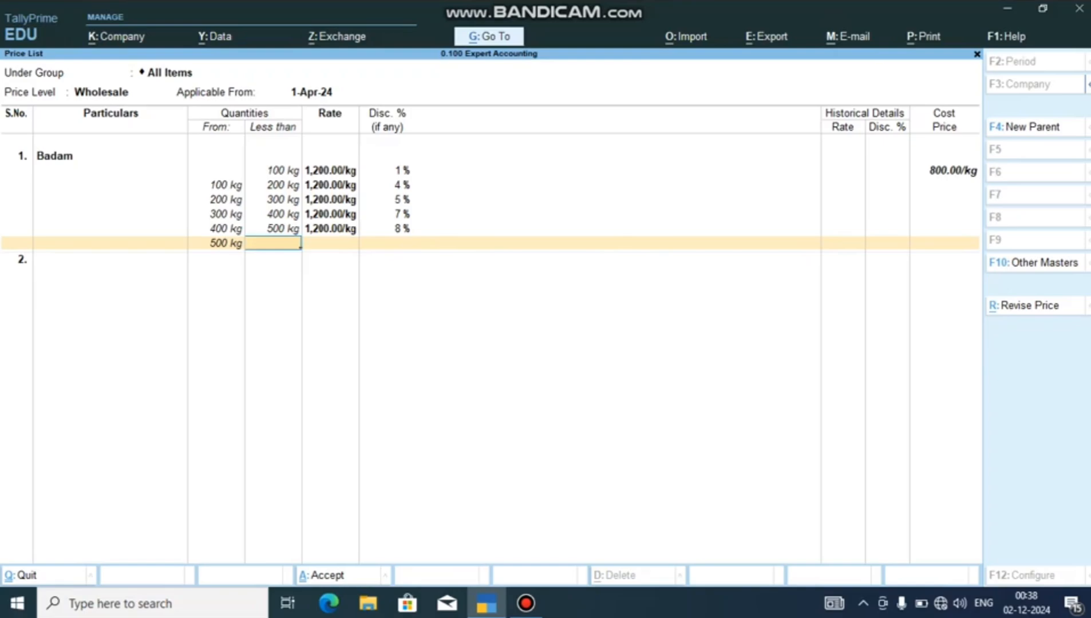
Add the last Badam slab from 500 kg with no upper limit at 1,200 per kg and a 10% discount.
key(Return)
text(1200)
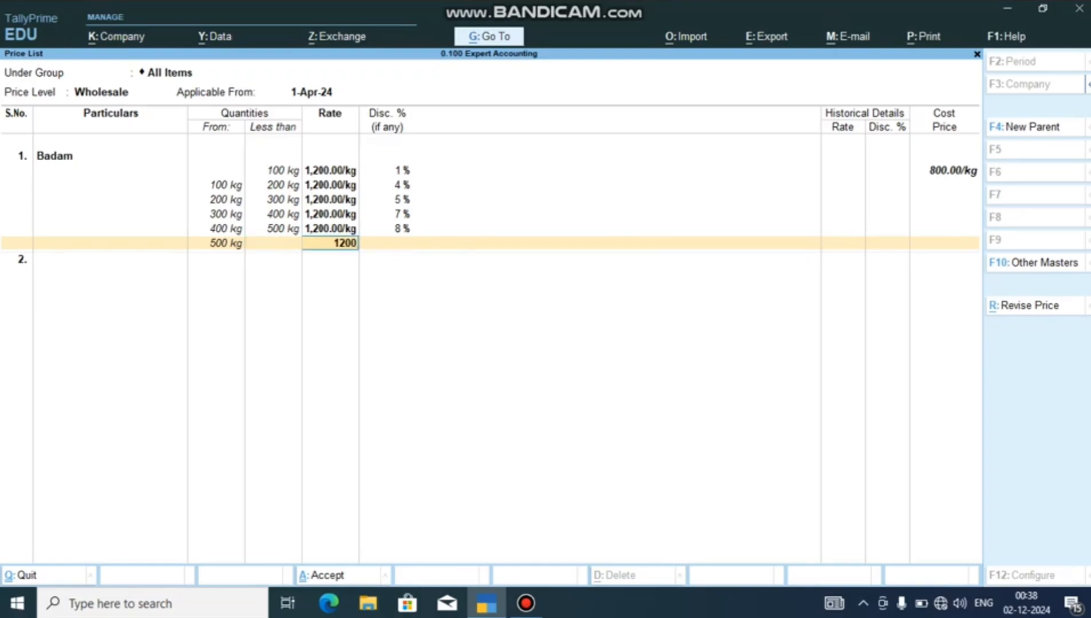
key(Return)
text(10)
key(Return)
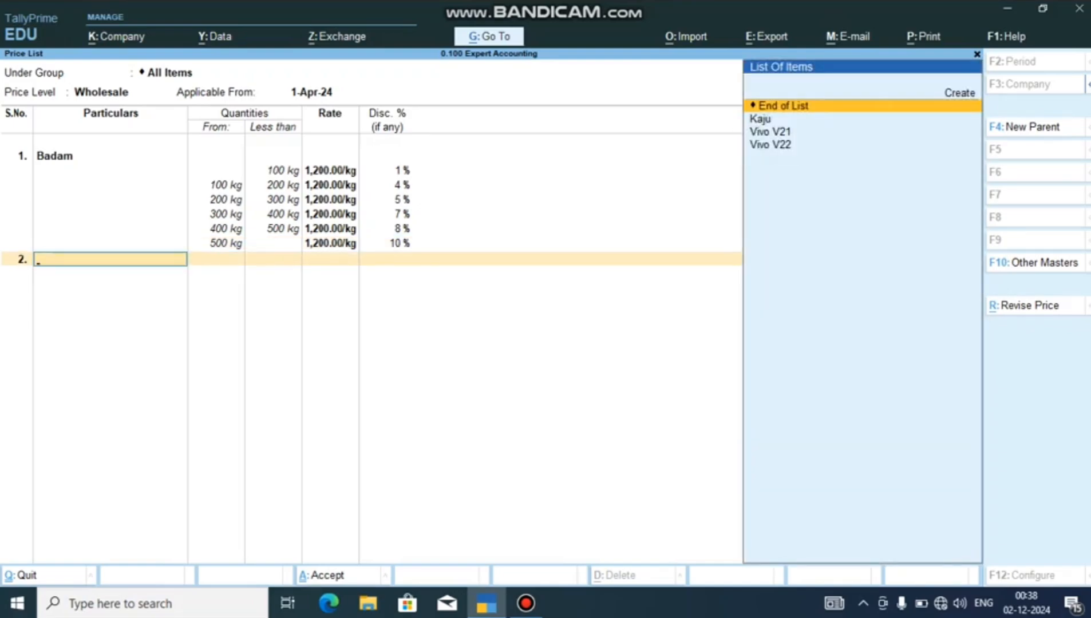
Review the Badam quantity slabs, rates and discounts in the Wholesale price list.
key(BackSpace)
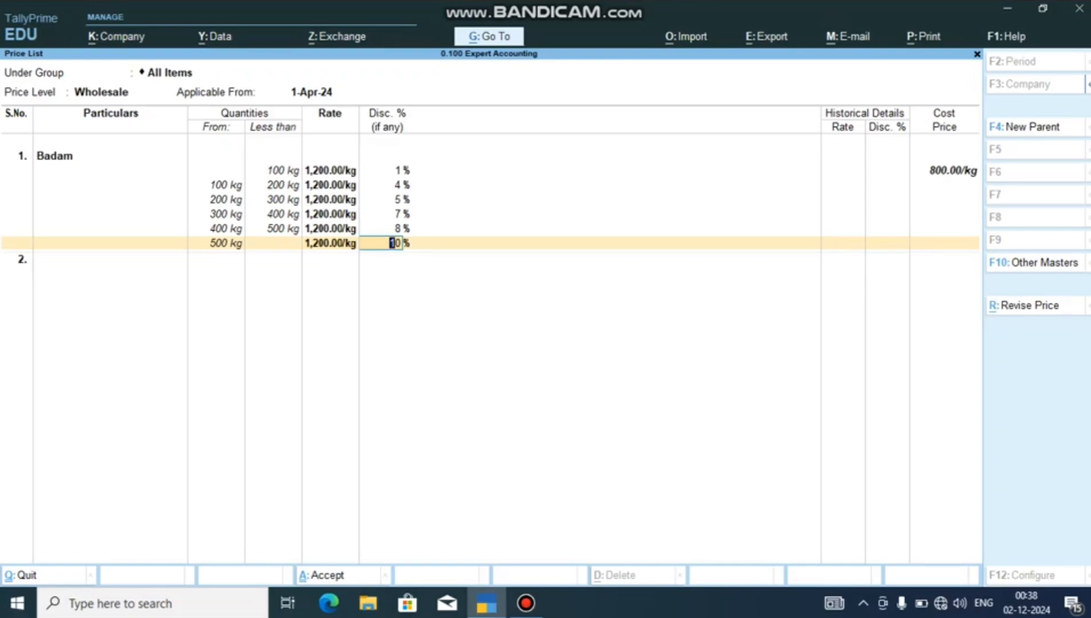
click(109, 156)
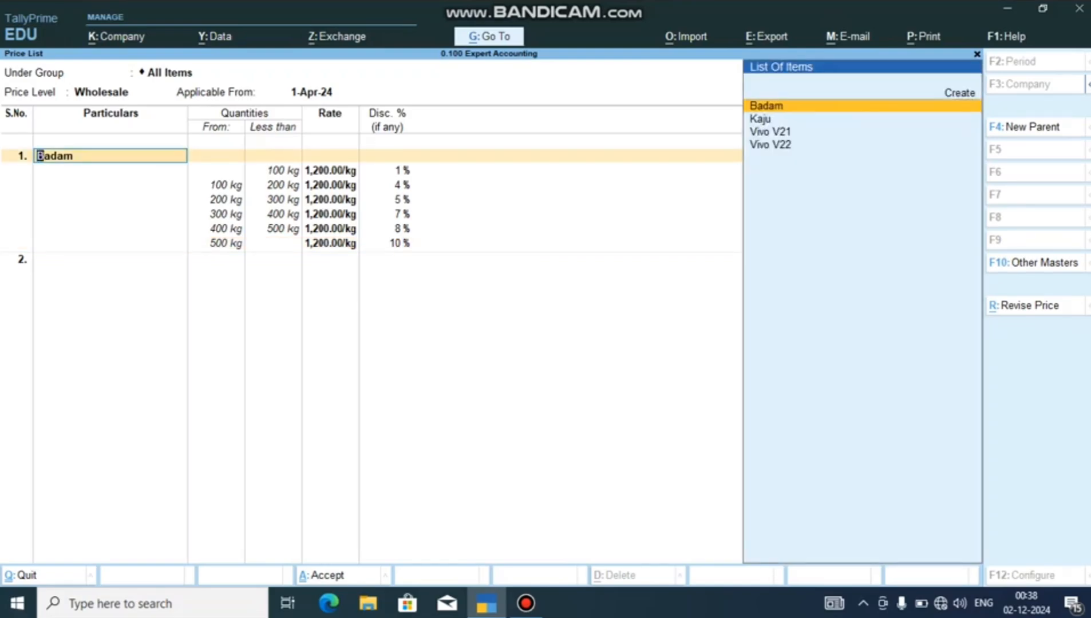
key(Return)
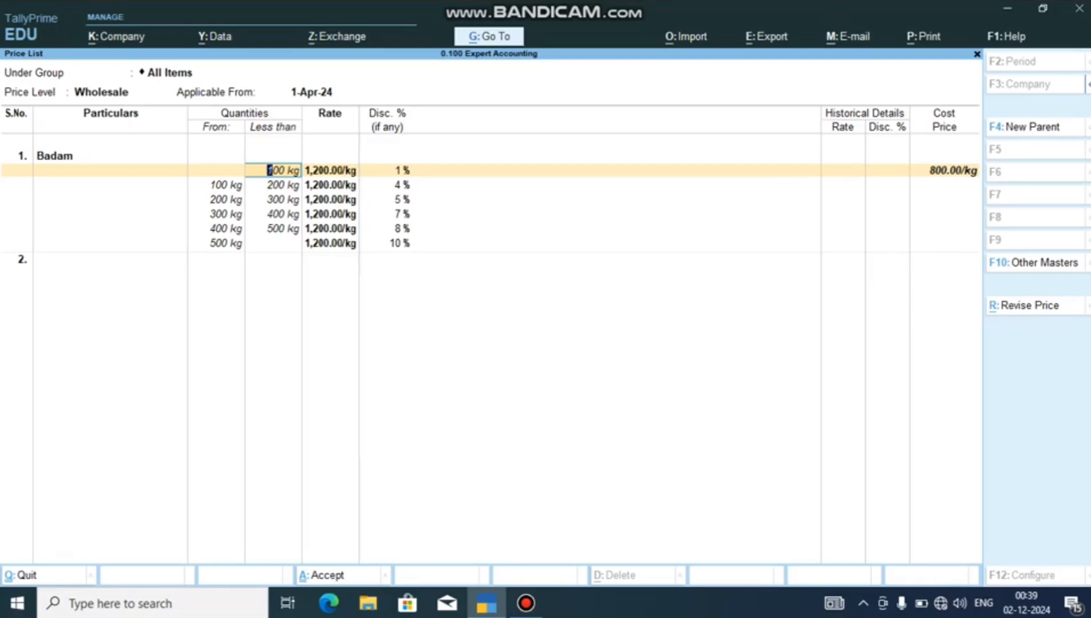
key(Down)
key(Down)
key(Down)
key(Down)
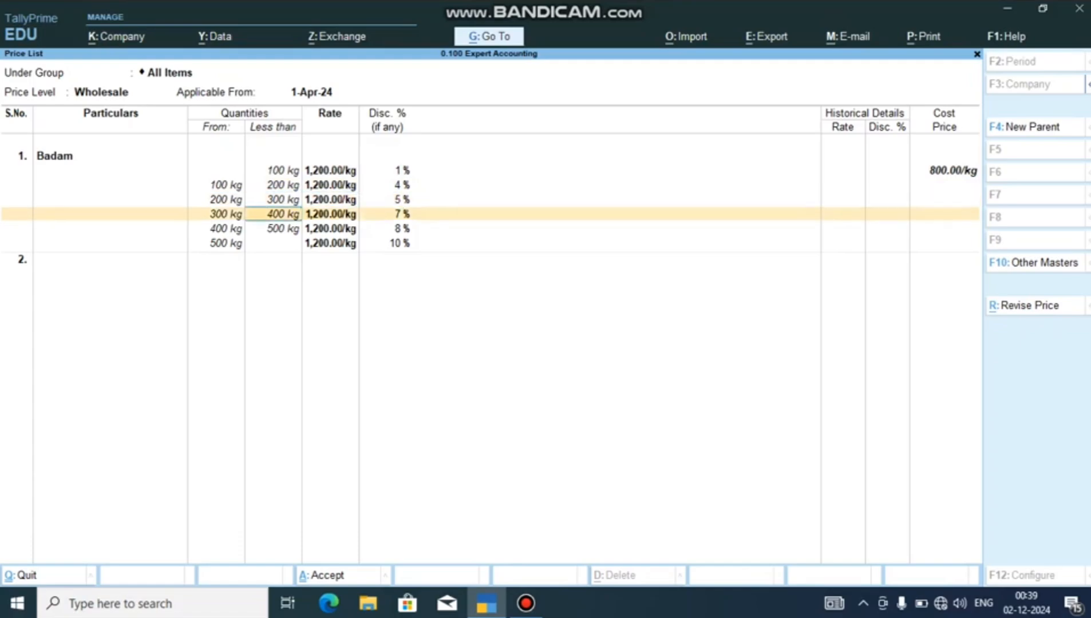
key(Down)
key(Return)
key(Return)
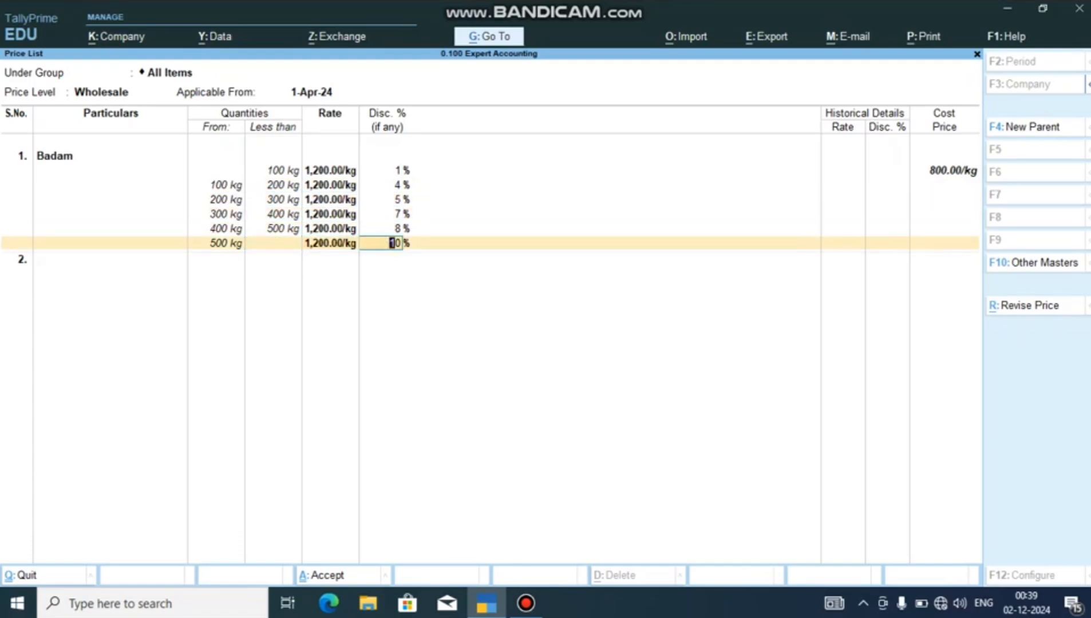
key(Return)
Add Kaju to the price list with a first slab of less than 100 kg at 1,000 per kg and a 2% discount.
key(Down)
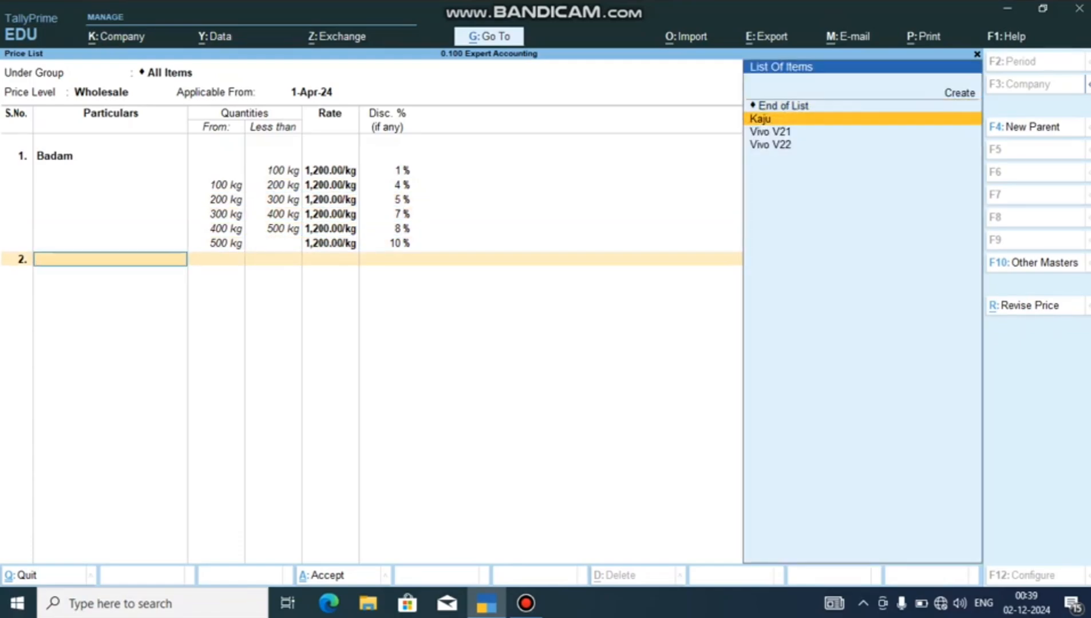
key(Return)
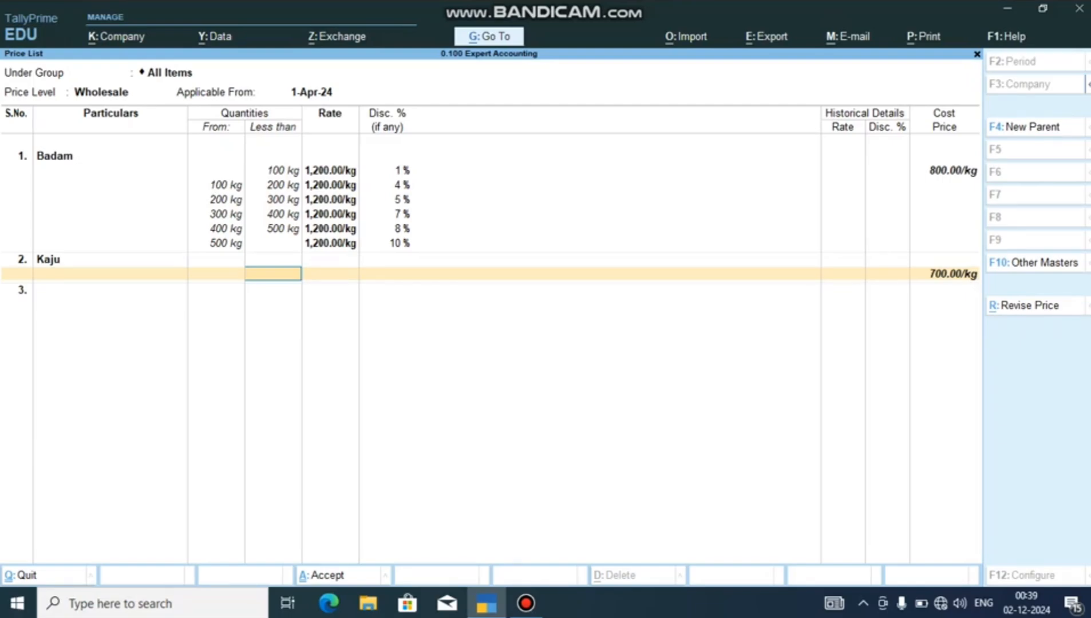
text(100)
key(Return)
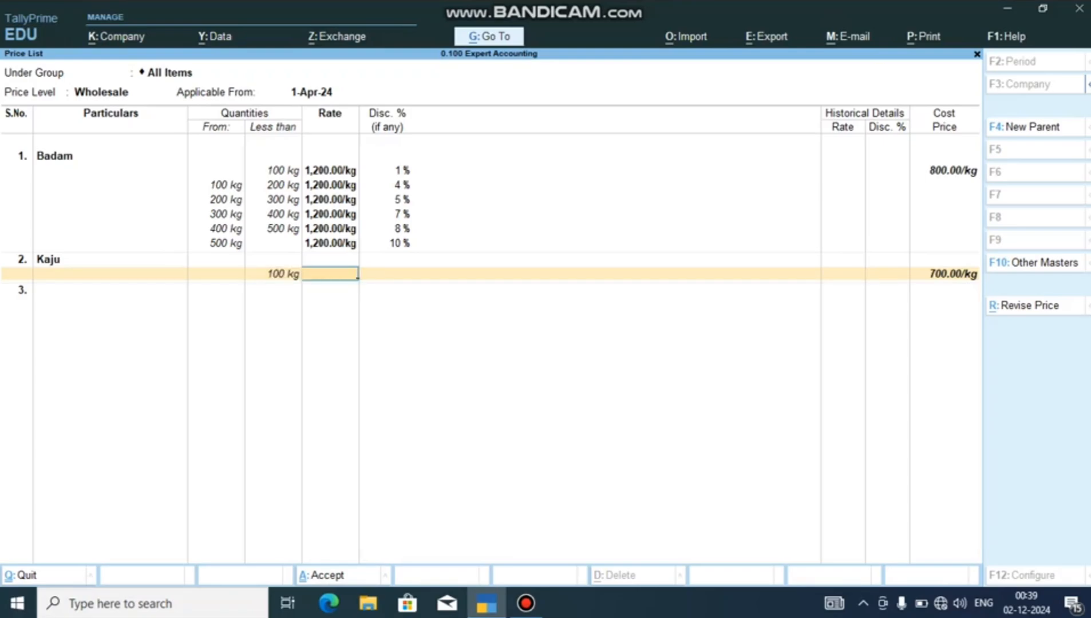
text(1000)
key(Return)
text(2)
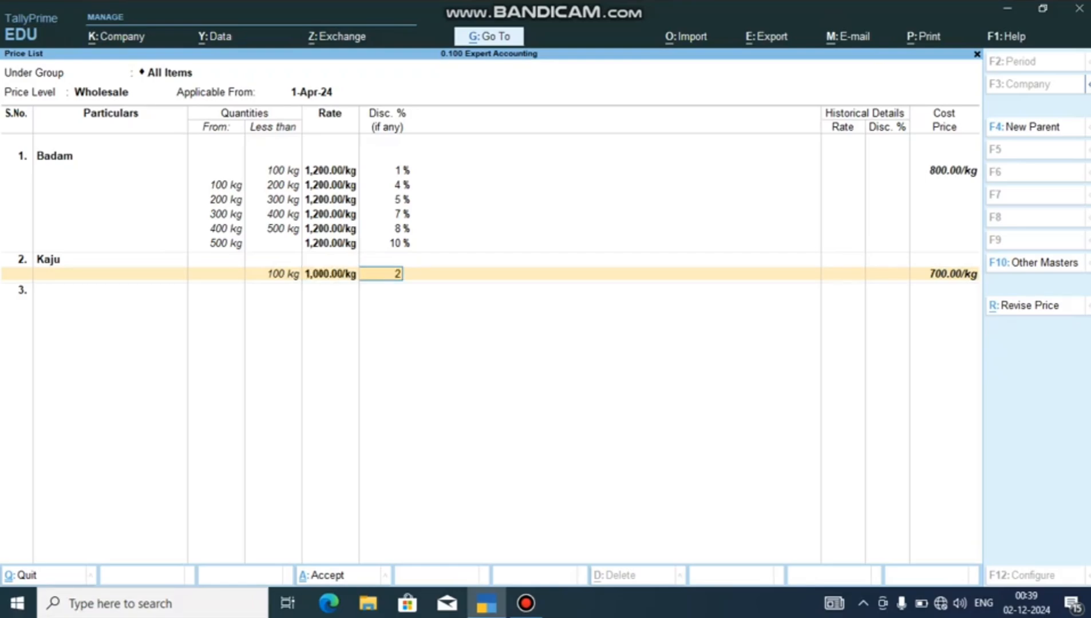
key(Return)
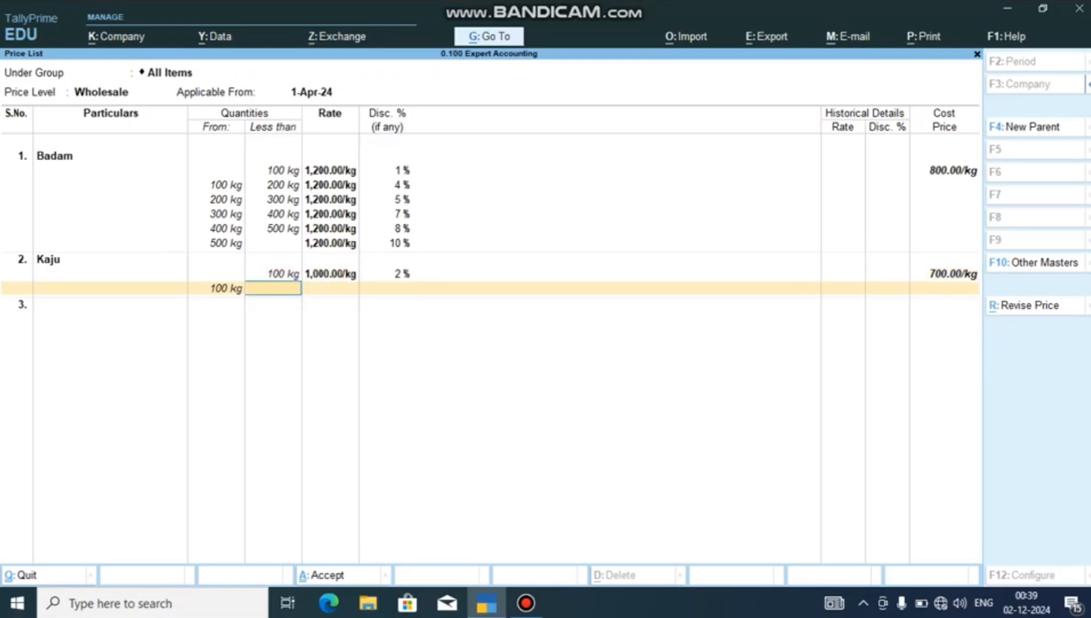
Add a Kaju slab from 100 kg to less than 300 kg at 1,000 per kg with a 4% discount.
text(300)
key(Return)
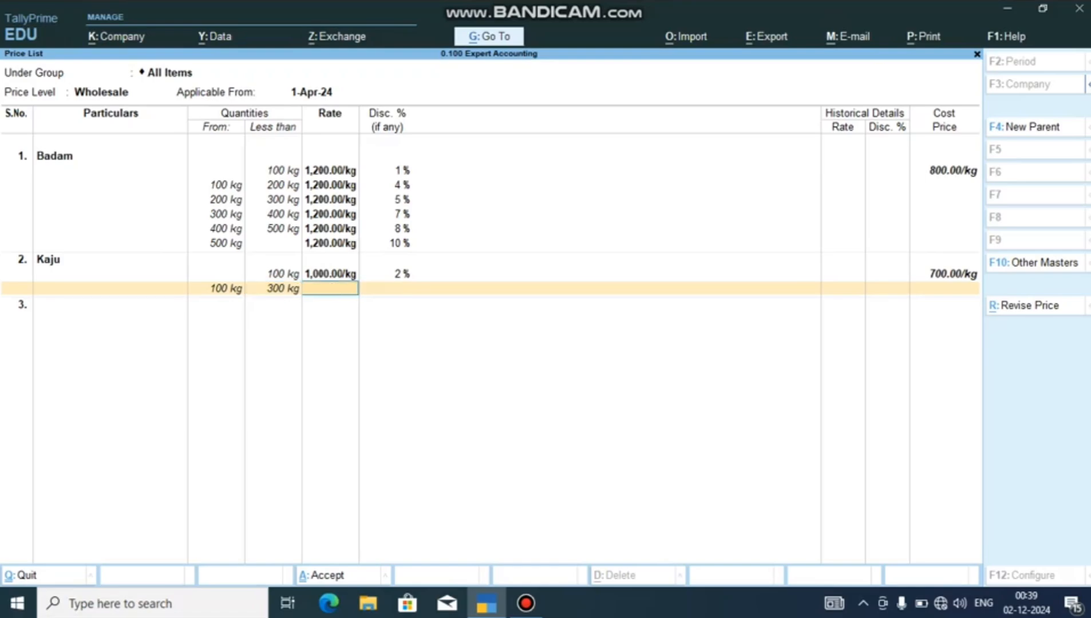
text(1000)
key(Return)
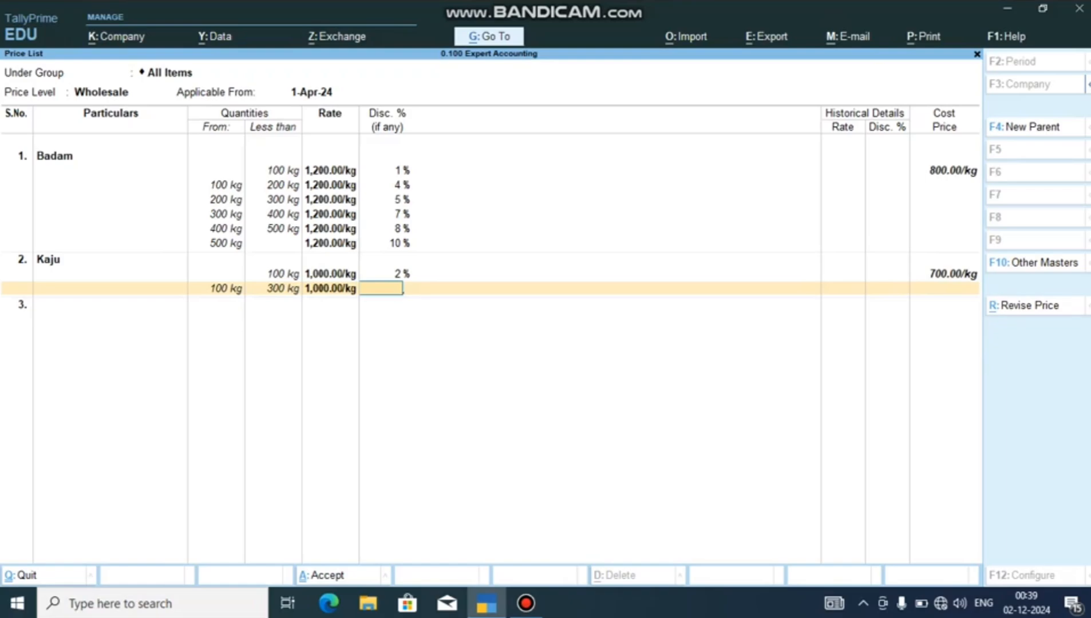
text(4)
key(Return)
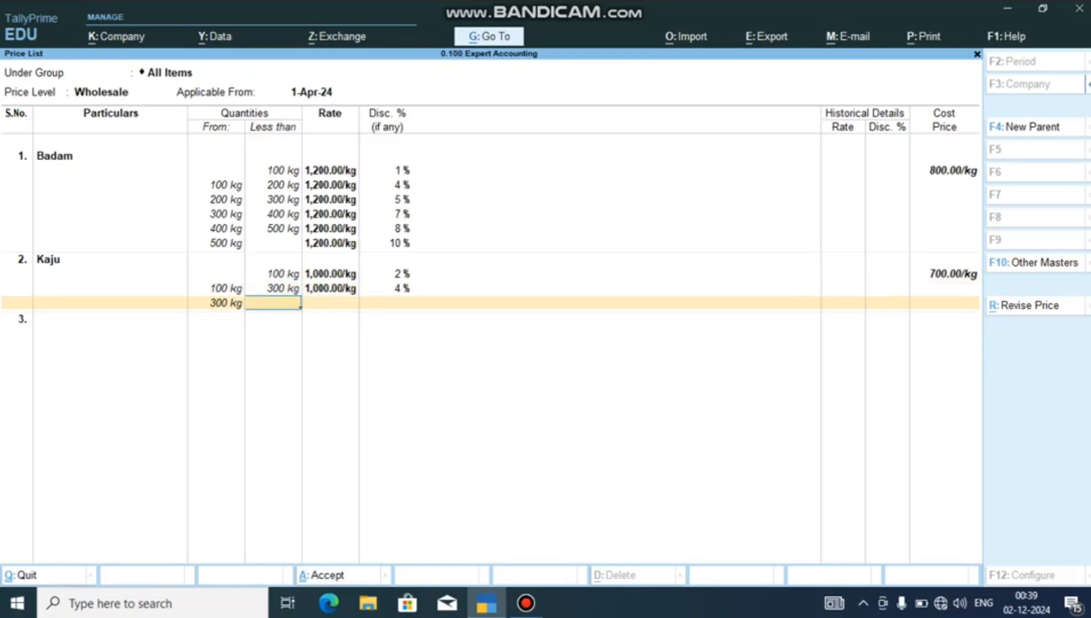
Add a Kaju slab from 300 kg to less than 500 kg at 1,000 per kg with an 8% discount.
text(500)
key(Return)
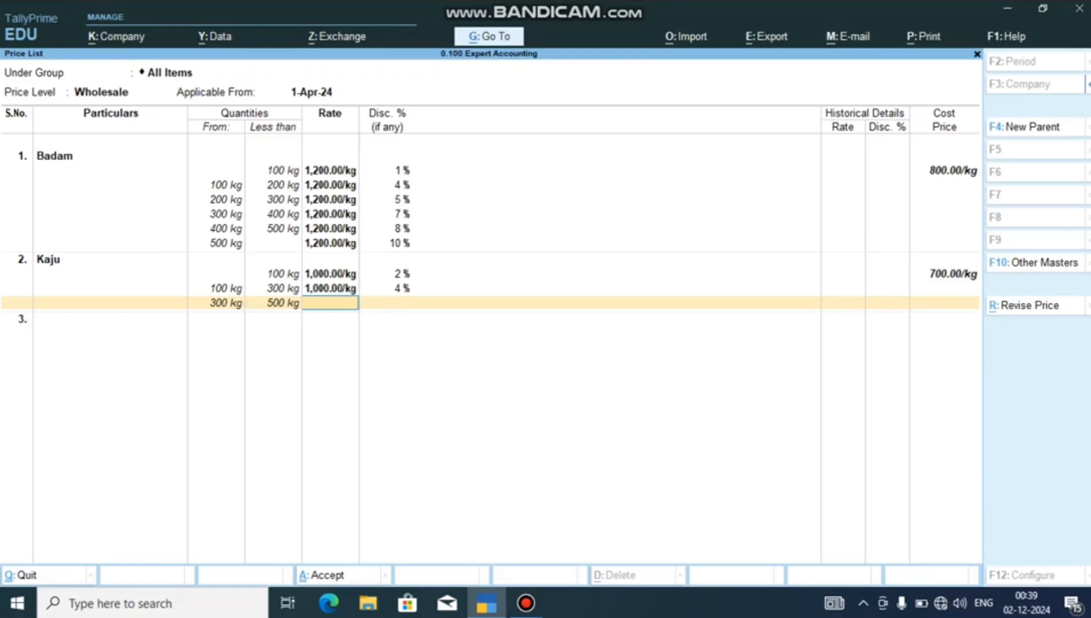
text(1000)
key(Return)
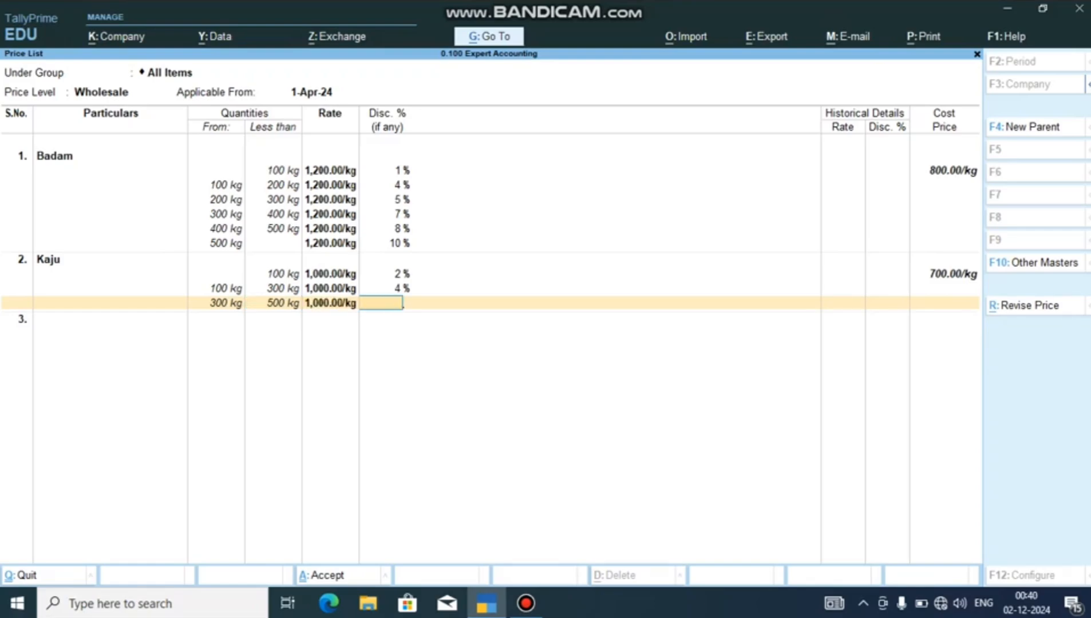
text(8)
key(Return)
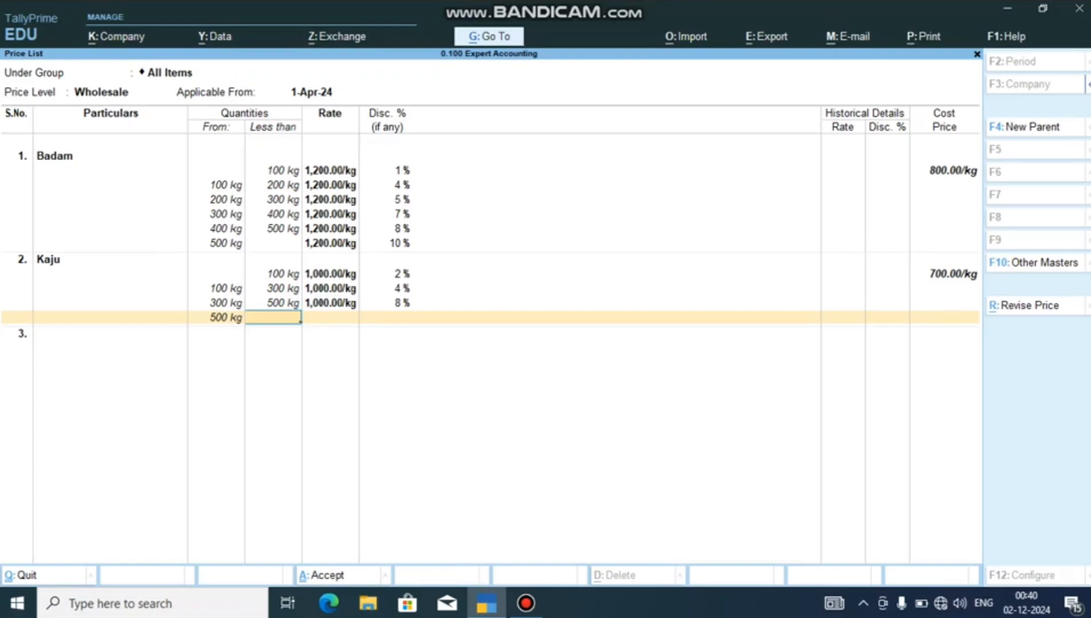
Add the last Kaju slab from 500 kg with no upper limit at 1,000 per kg and a 12% discount.
key(Return)
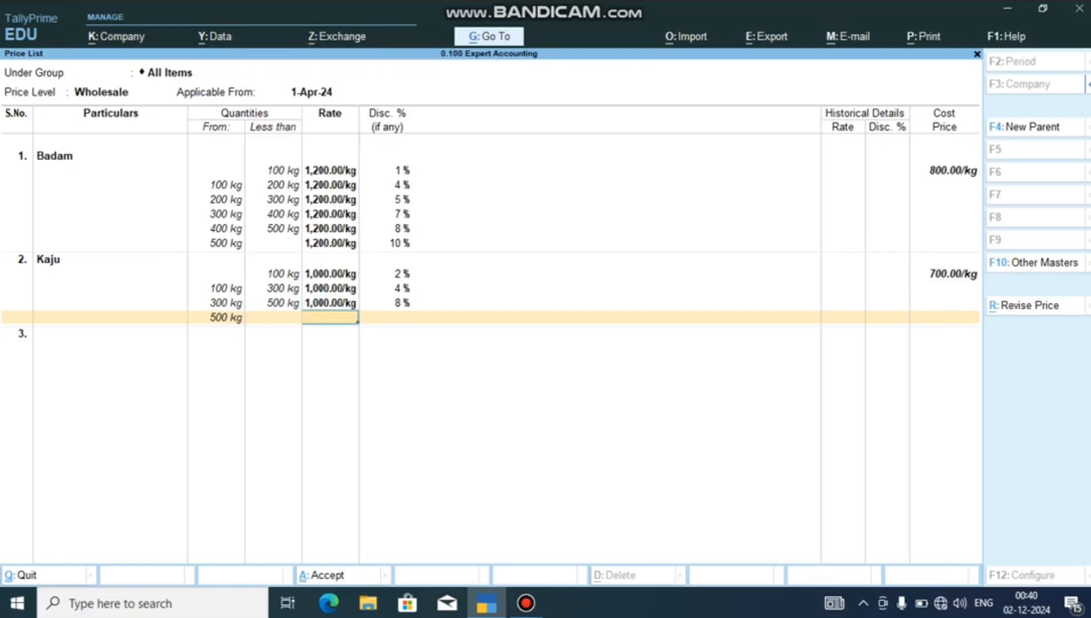
text(1000)
key(Return)
text(12)
key(Return)
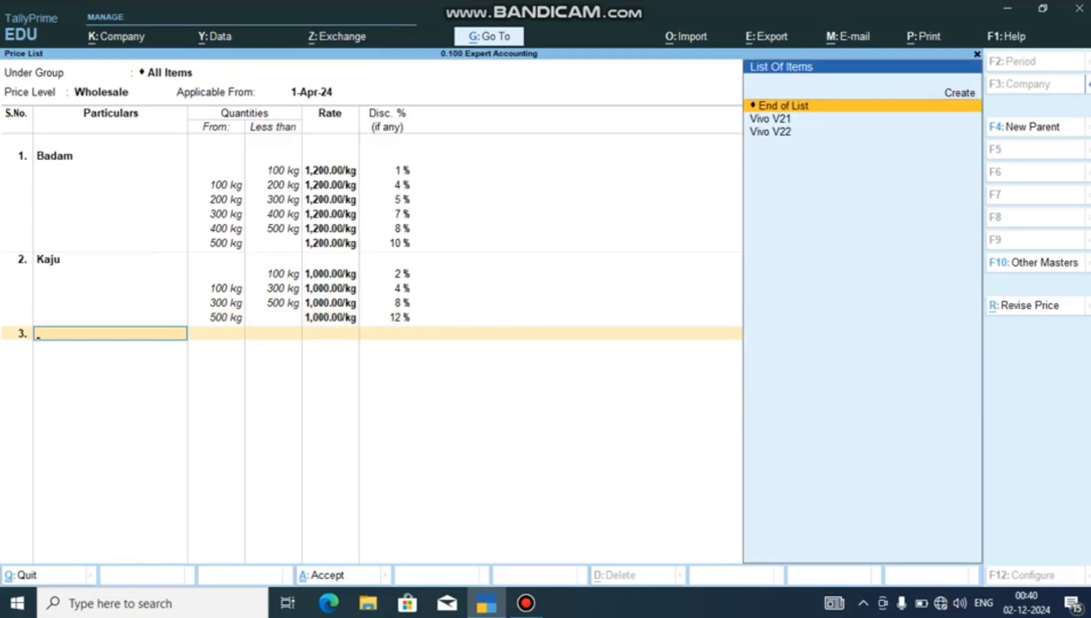
End the item list, save the Wholesale price list and return to the Gateway of Tally.
key(Return)
key(Return)
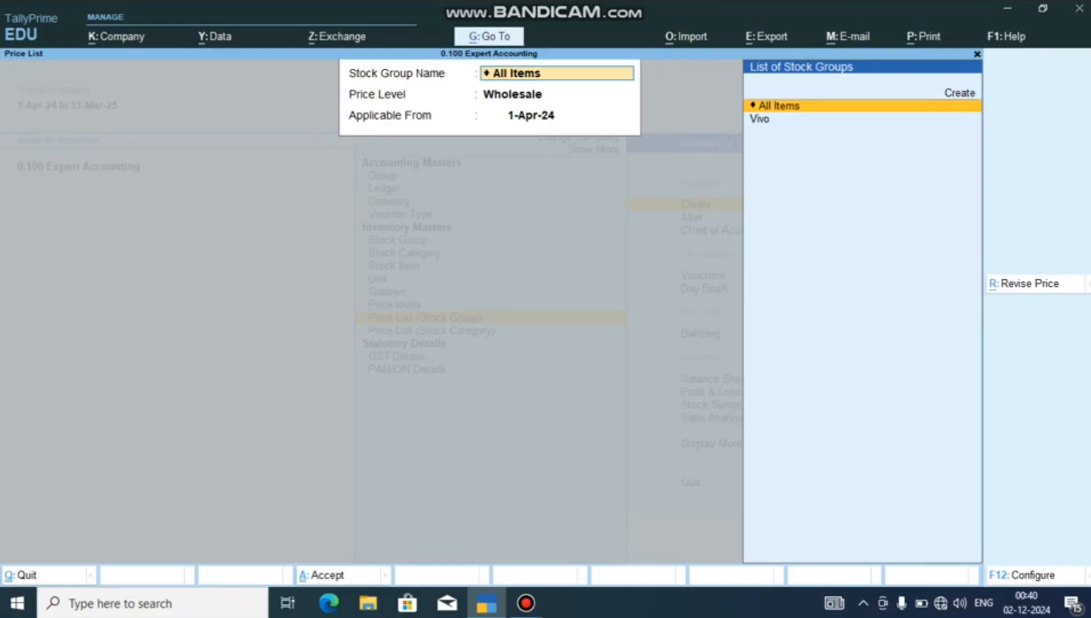
key(Escape)
key(Escape)
key(Escape)
key(Escape)
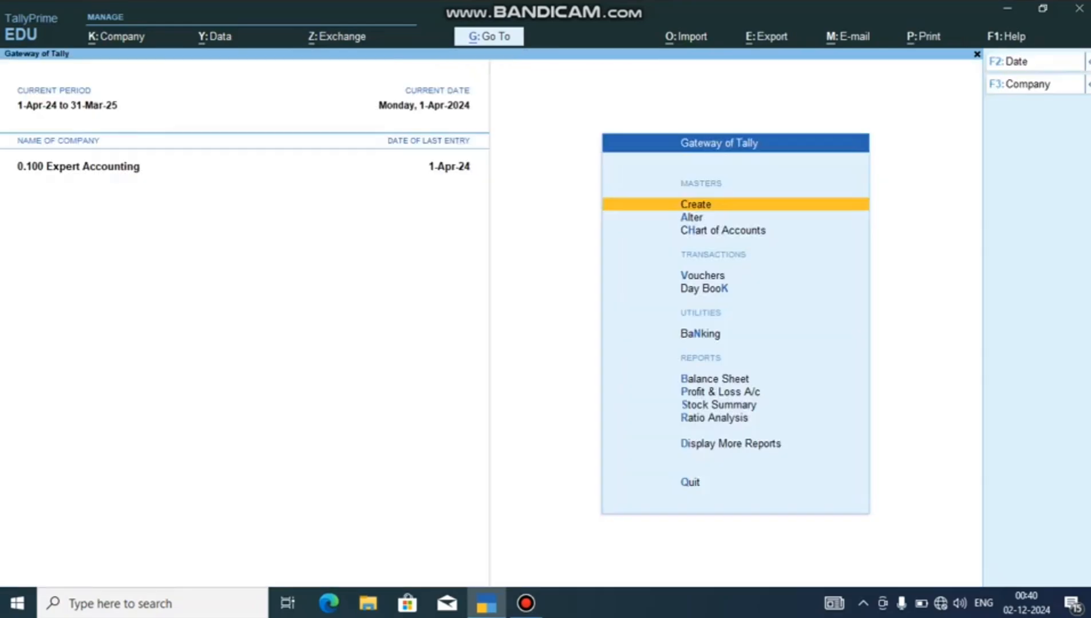
key(n)
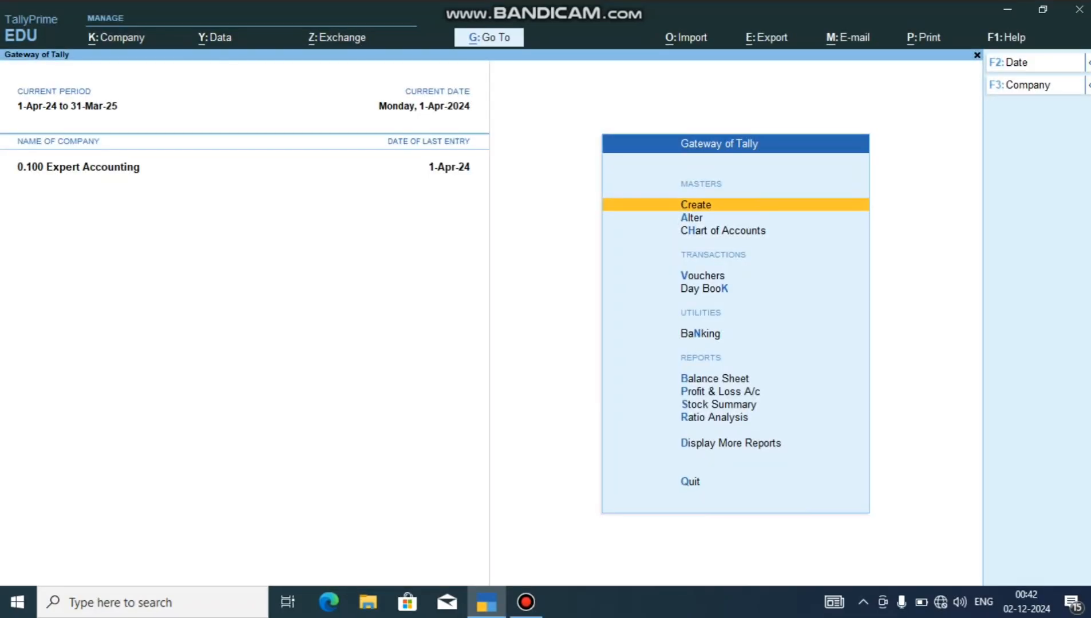
Start a new sales voucher from the Gateway of Tally.
key(Down)
key(Down)
key(Down)
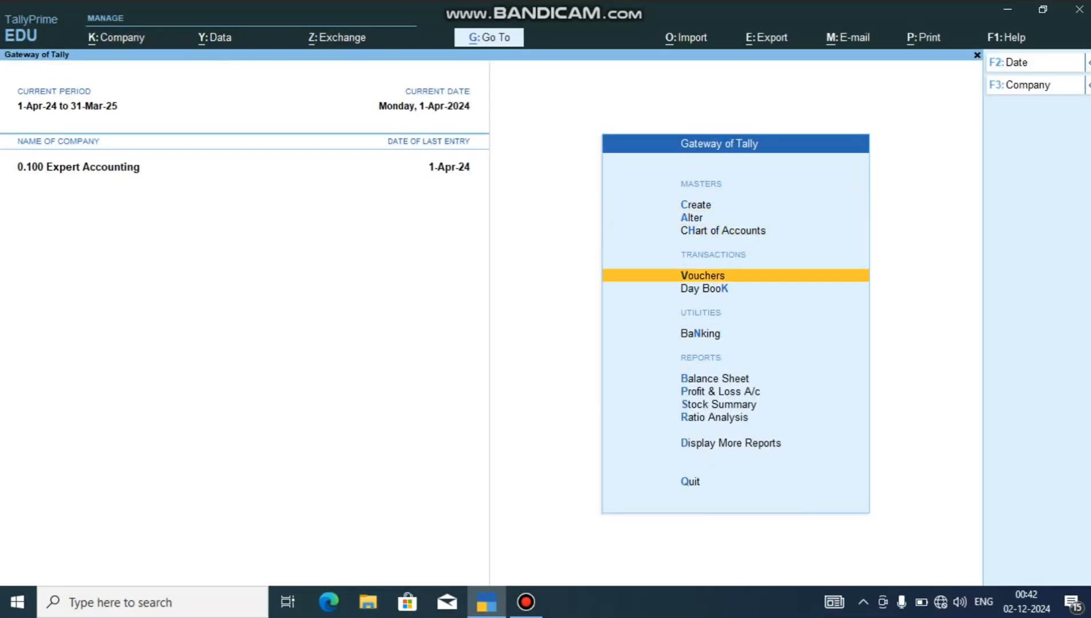
key(Return)
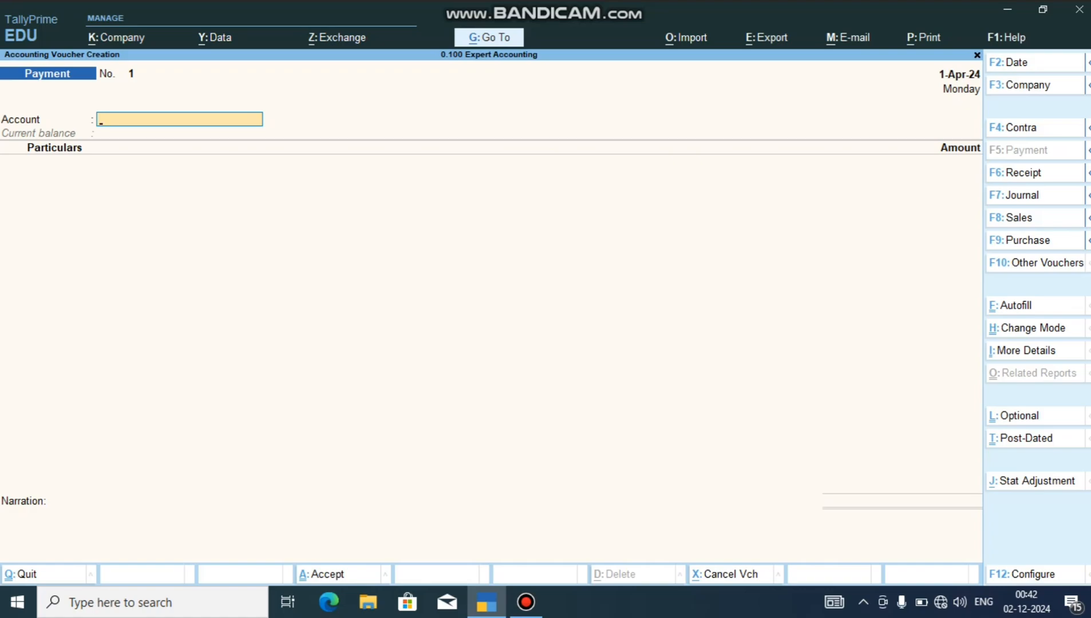
key(F8)
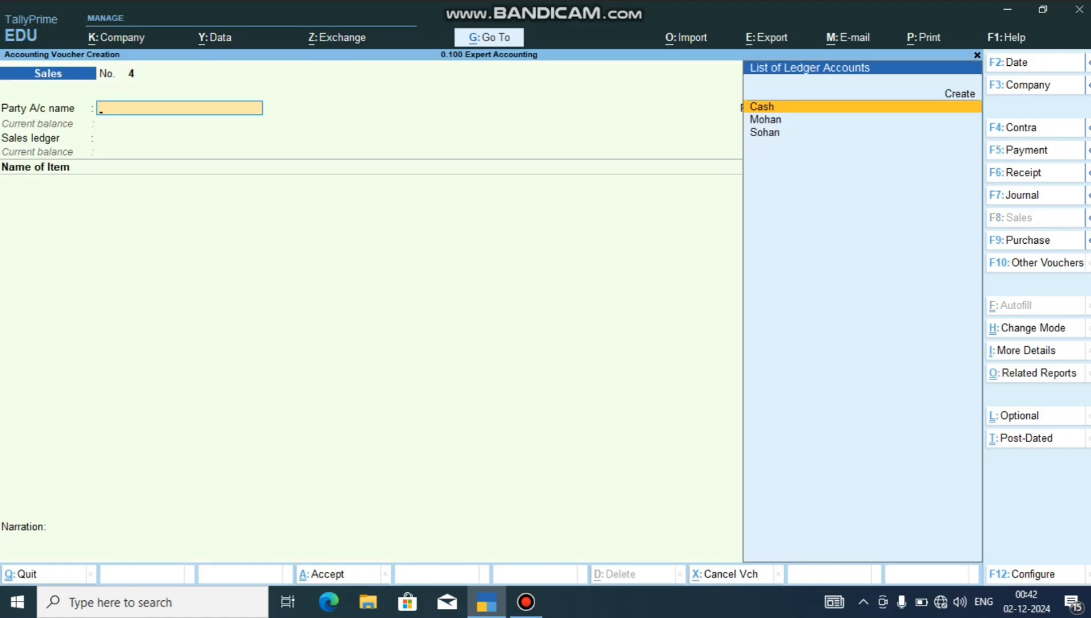
Choose the last listed customer ledger as the party account and accept the dispatch and party details without entering anything.
key(Down)
key(Down)
key(Return)
key(Return)
key(Return)
key(Return)
key(Return)
key(Return)
key(Return)
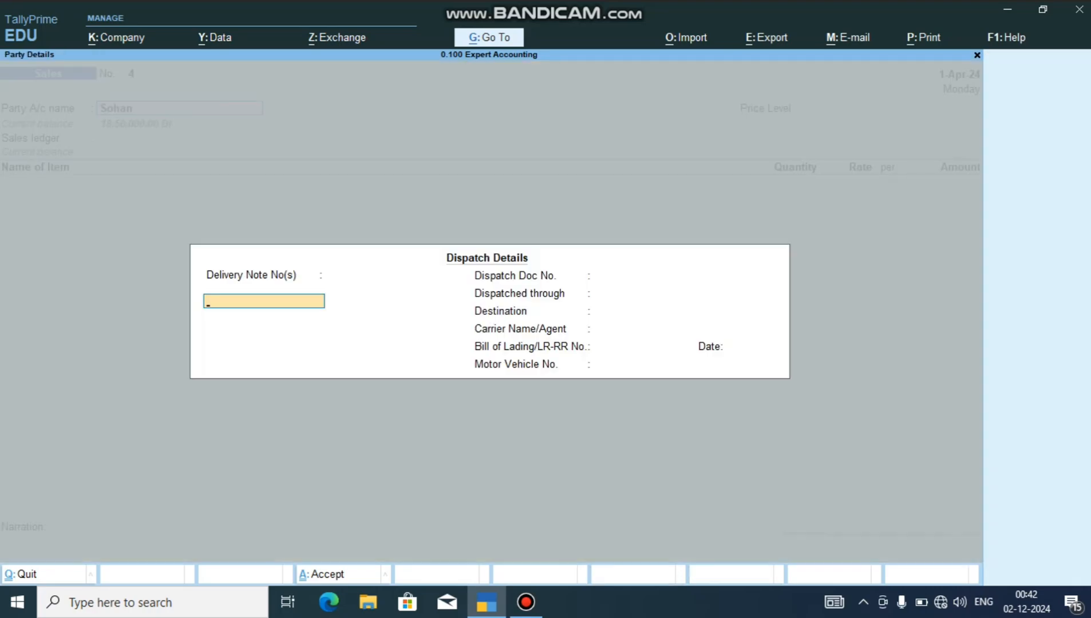
key(Return)
key(Return)
key(Return)
key(Return)
key(Return)
key(Return)
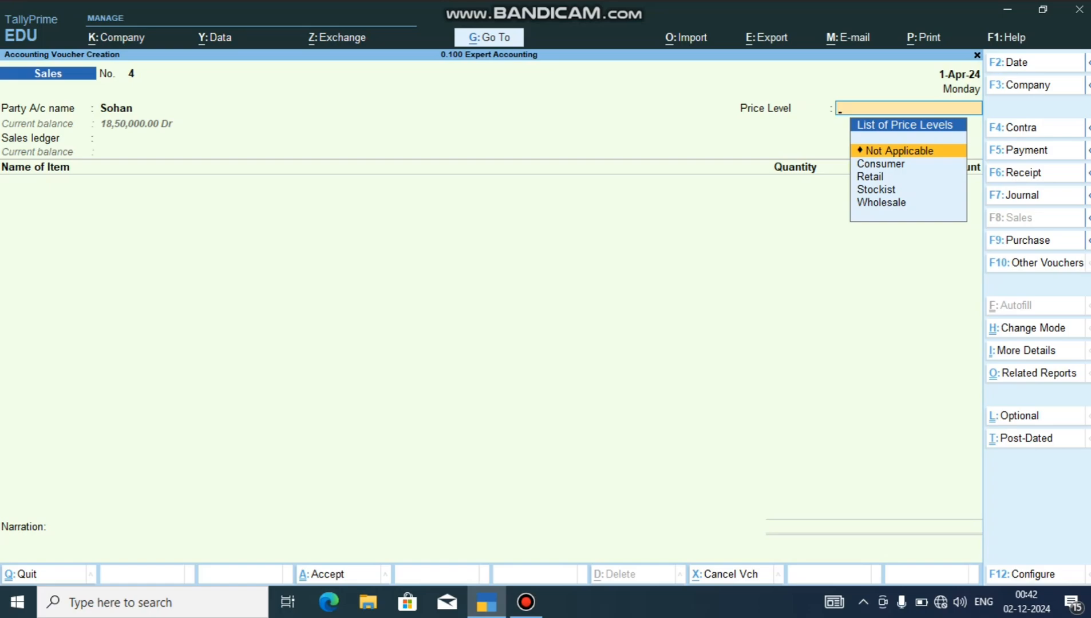
Set the voucher's price level to Wholesale and its sales ledger to Sales A/c.
key(Down)
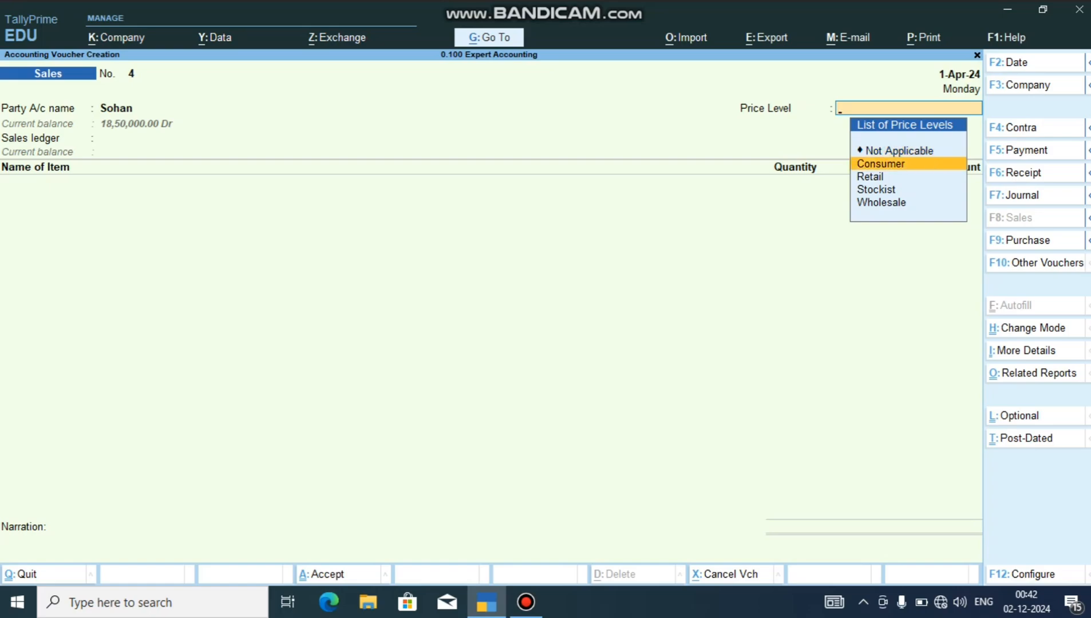
key(Down)
key(Down)
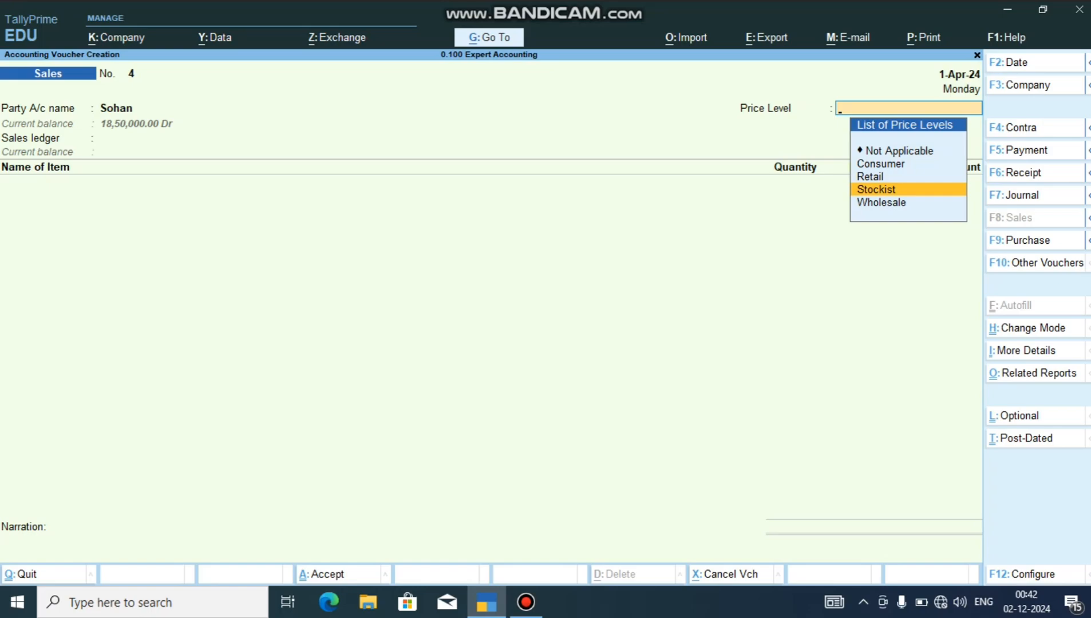
key(Down)
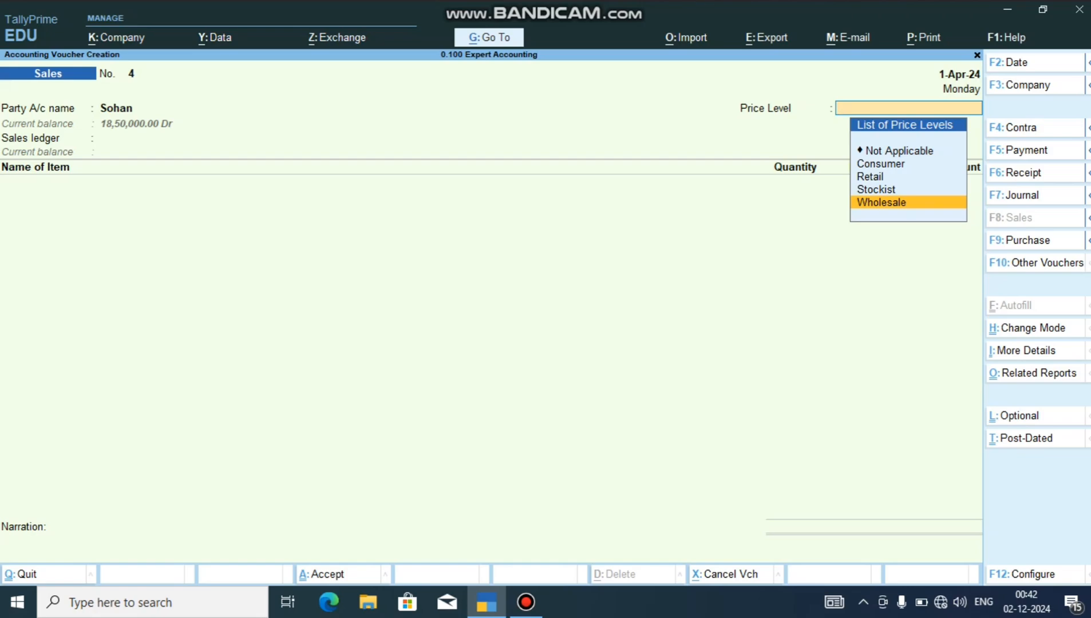
key(Return)
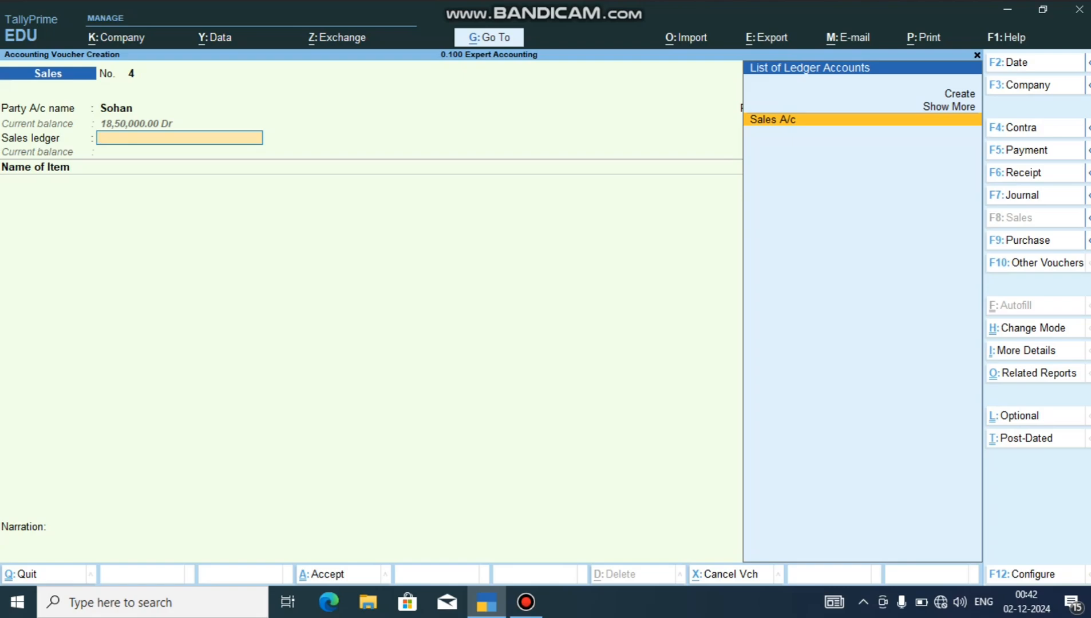
key(Return)
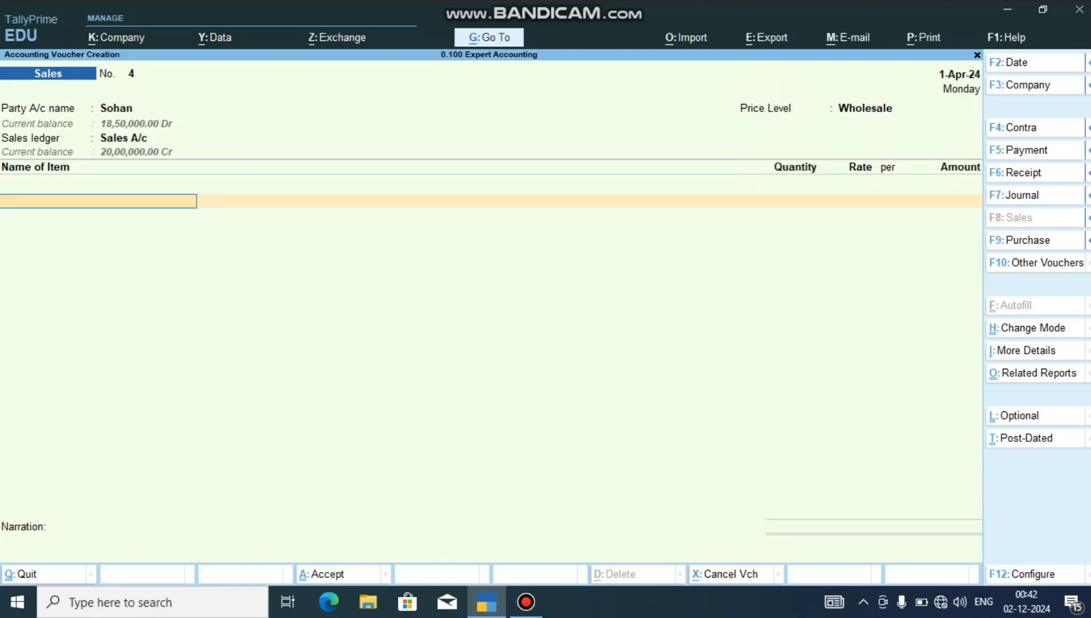
Add Badam to the voucher with order number Not Applicable and a quantity of 1 kg, accepting the price list rate.
key(space)
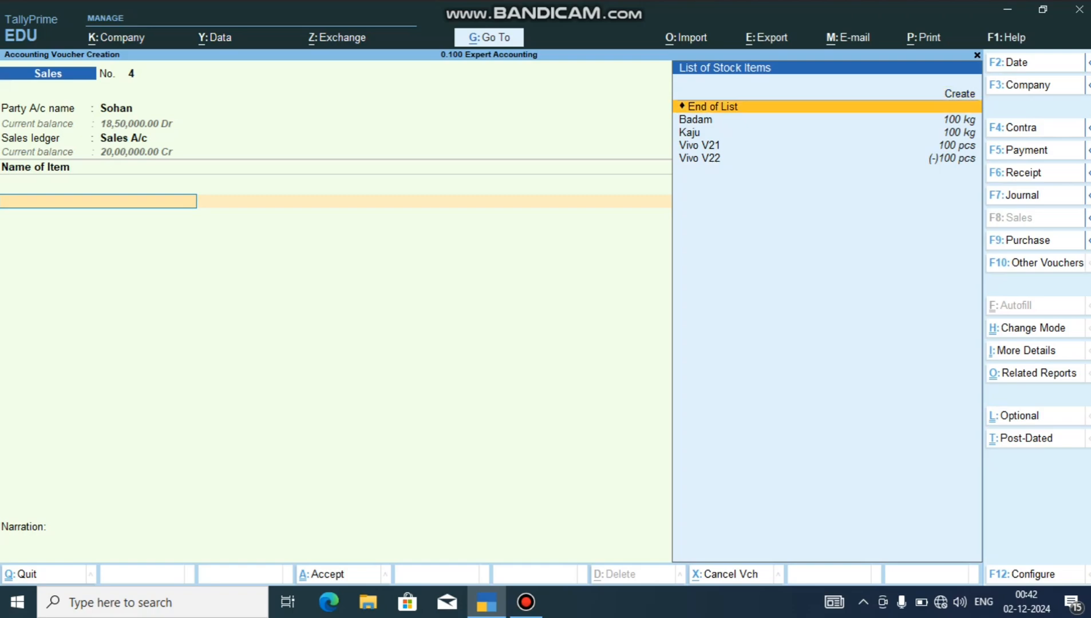
key(Down)
key(Return)
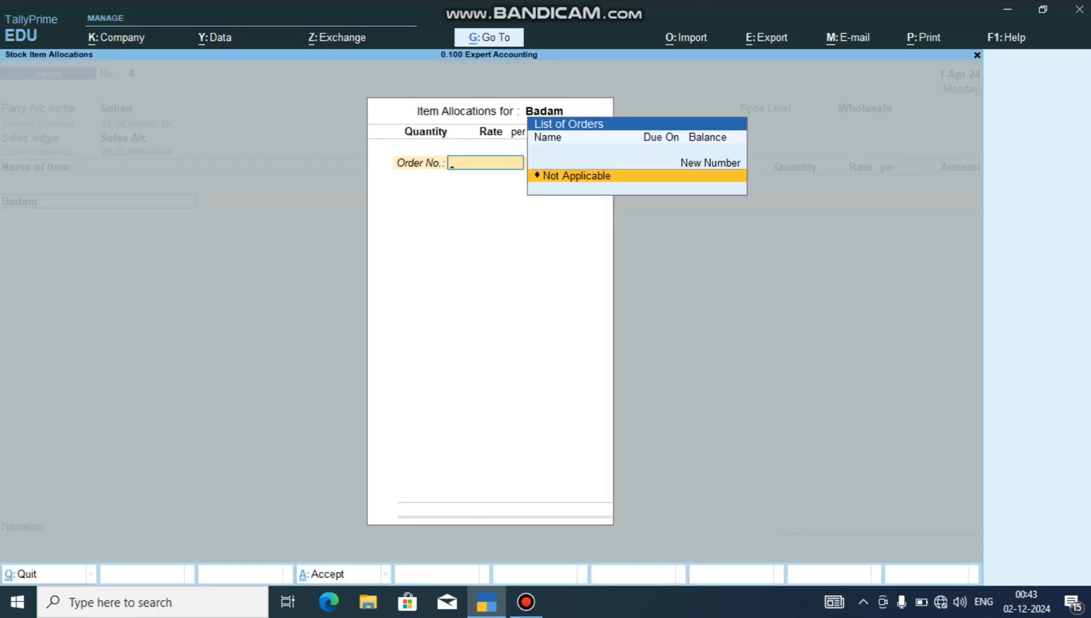
key(Return)
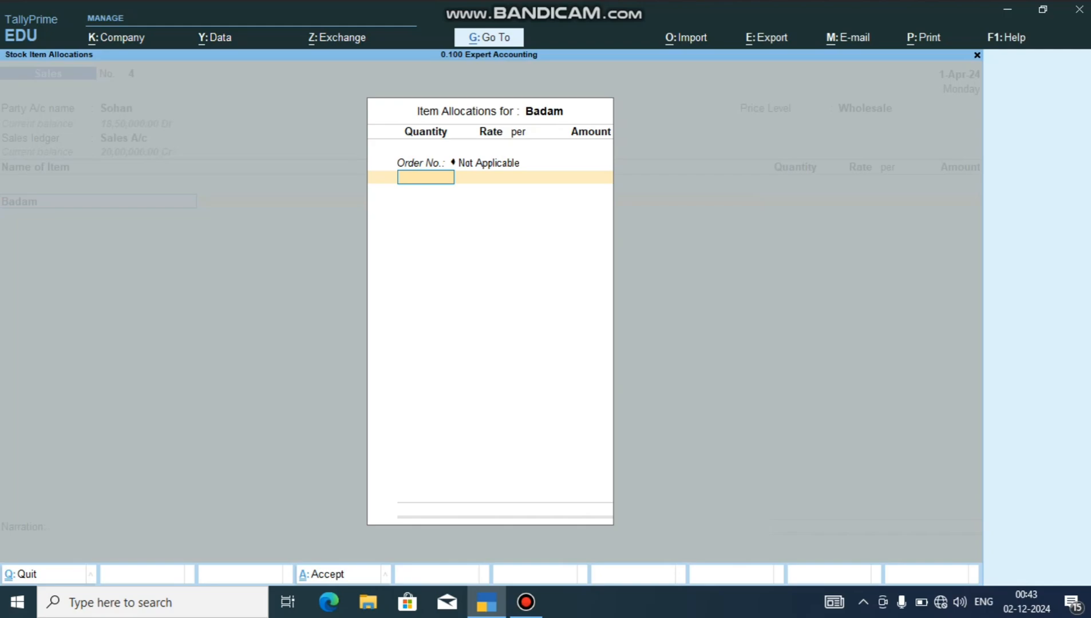
text(1)
key(Return)
key(Return)
key(Return)
key(Return)
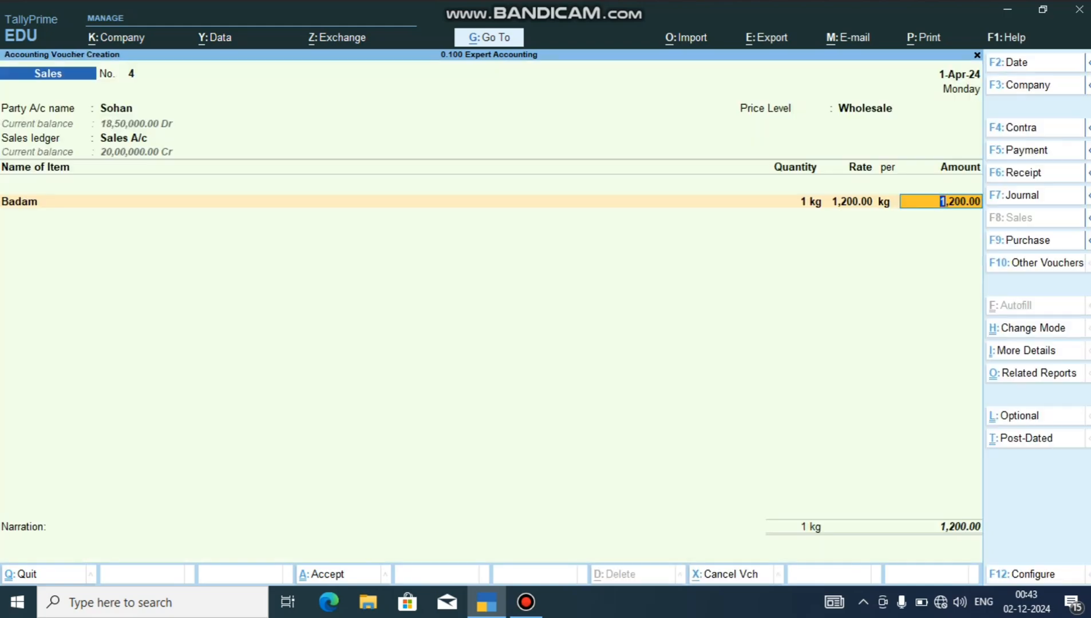
Accept the Badam line, then set Use Discount column in invoices to Yes in the company features and save.
key(Return)
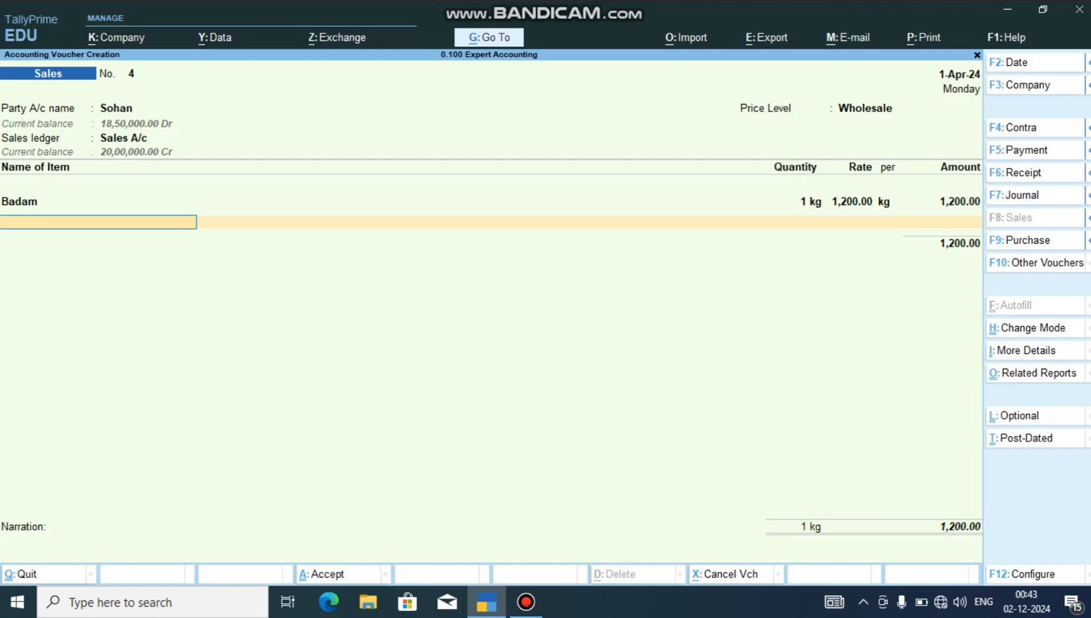
key(F11)
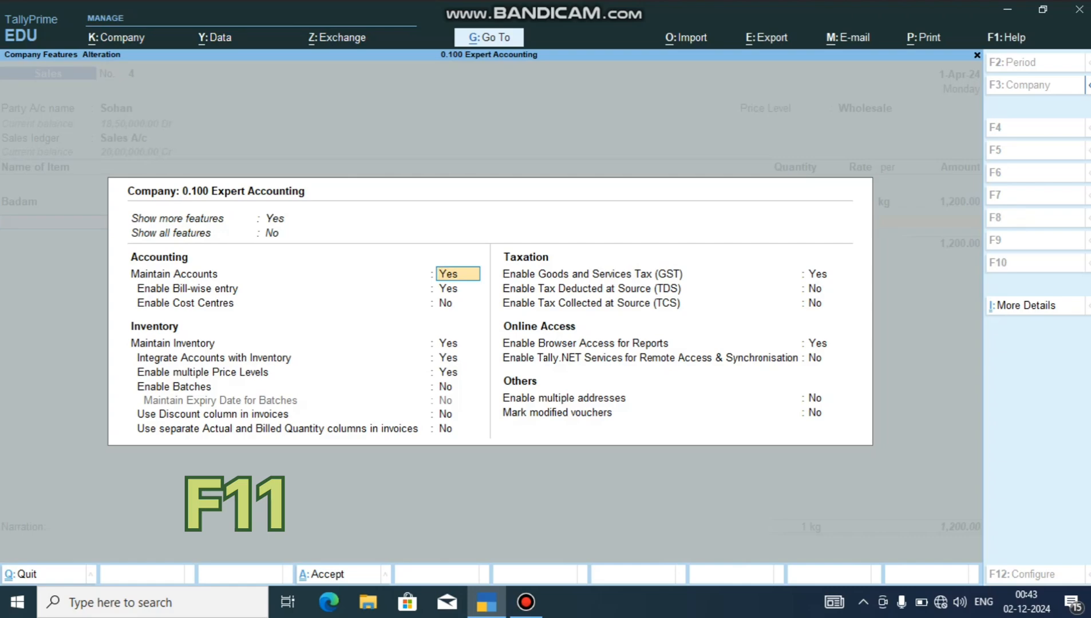
key(Return)
key(Return)
key(Return)
key(Return)
key(Return)
key(Return)
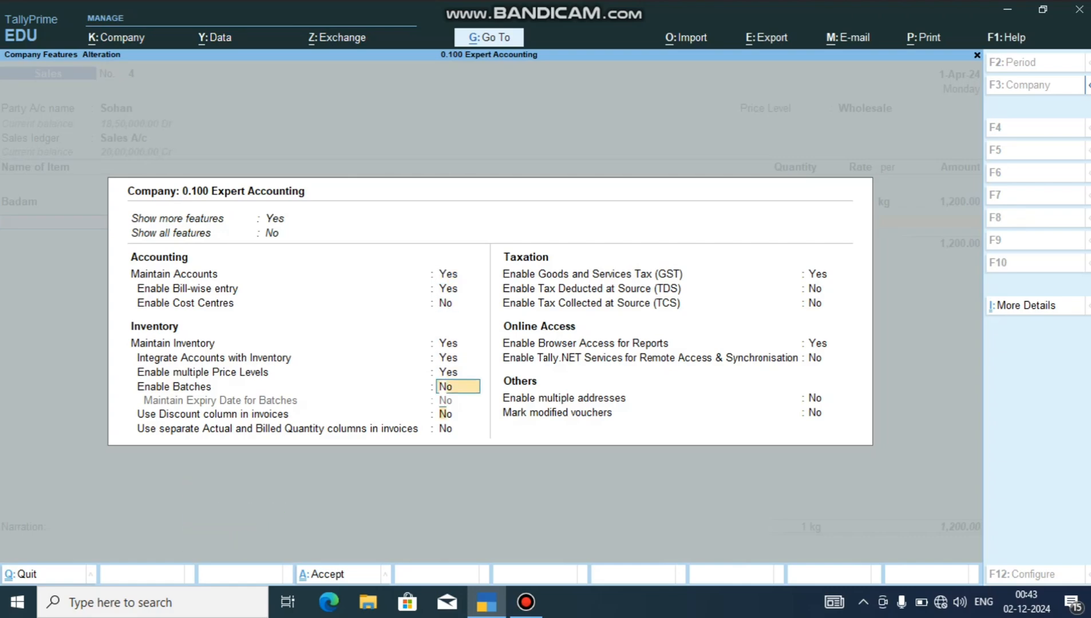
key(Return)
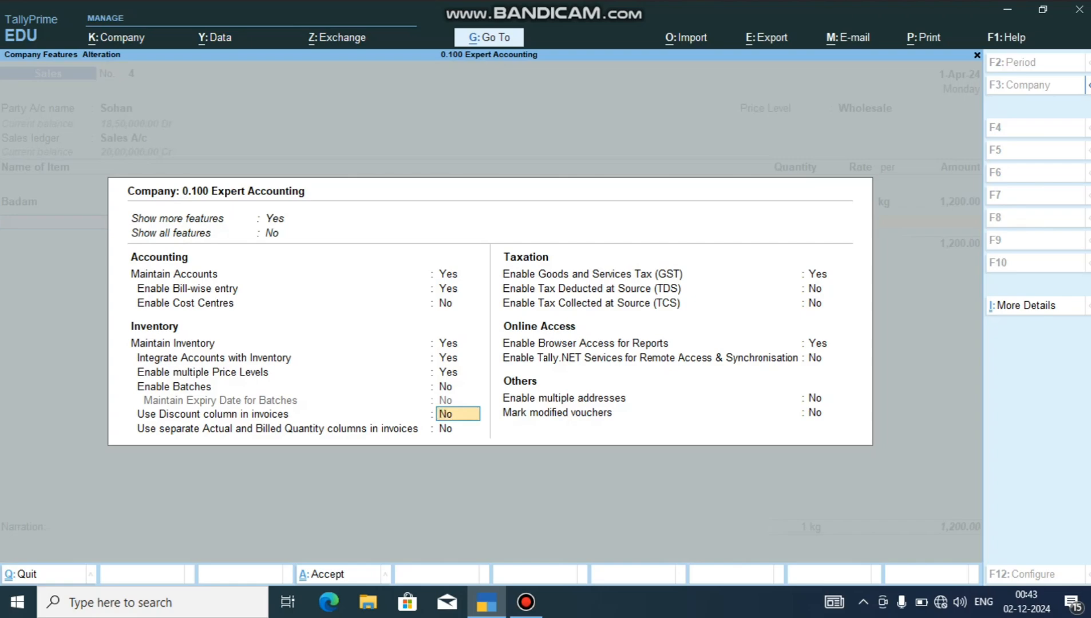
key(y)
key(Return)
key(ctrl)
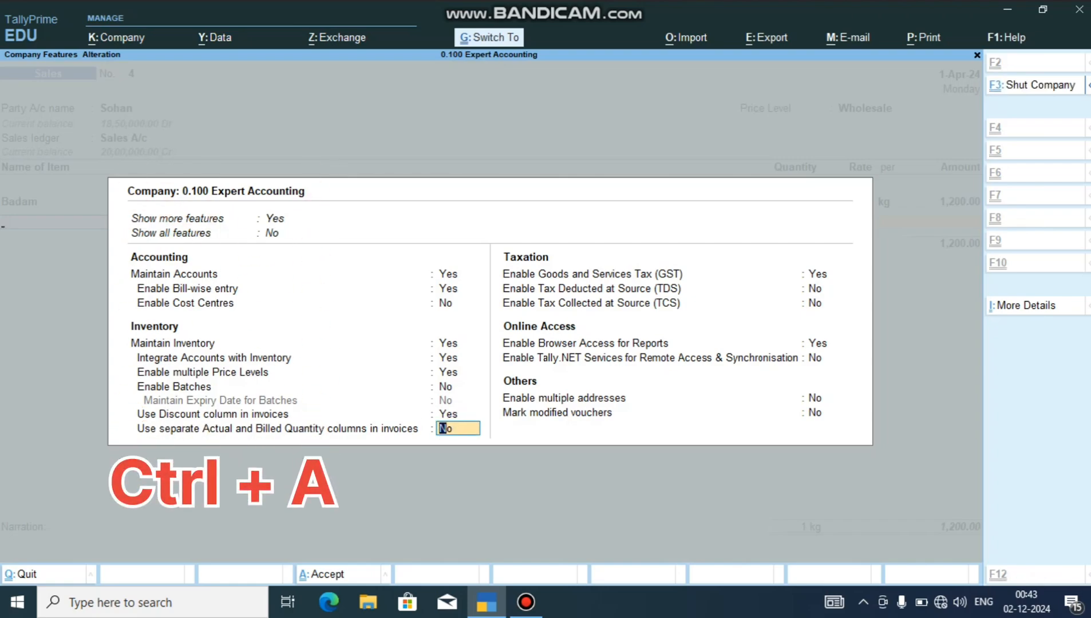
key(ctrl+a)
Go back to the voucher's party account and re-accept it with its dispatch details, party details and sales ledger without entering anything.
key(BackSpace)
key(BackSpace)
key(BackSpace)
key(BackSpace)
key(BackSpace)
key(BackSpace)
key(BackSpace)
key(BackSpace)
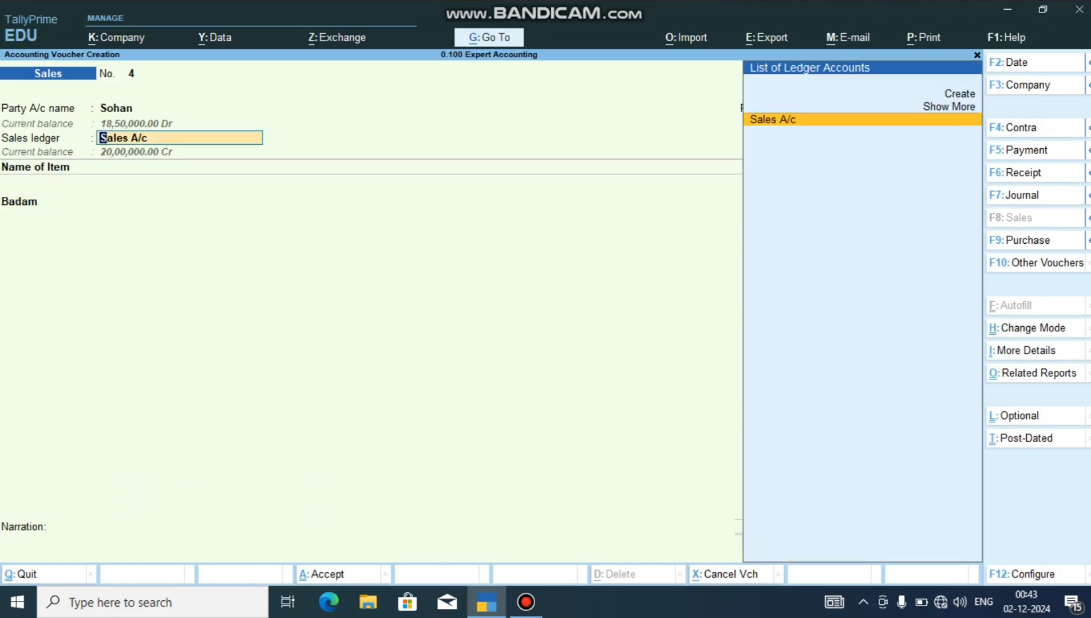
key(Return)
key(Return)
key(Return)
key(Return)
key(Return)
key(Return)
key(Return)
key(Return)
key(Return)
key(Return)
key(Return)
key(Return)
key(Return)
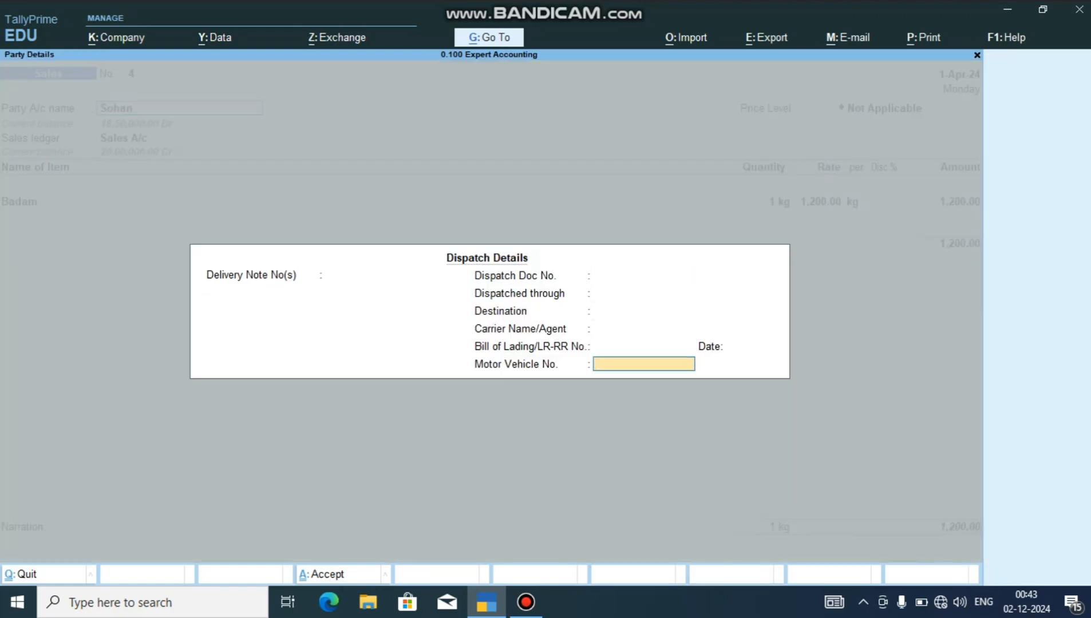
key(Return)
key(Return)
key(Return)
key(Return)
key(Return)
key(Return)
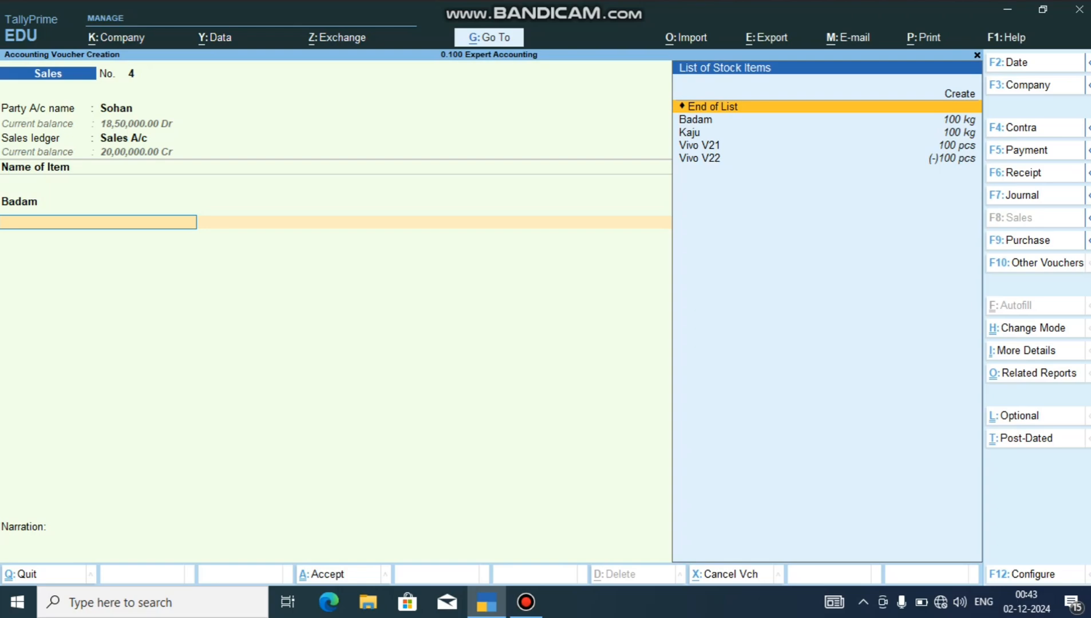
Reopen the Badam allocation in the voucher and set its quantity to 120 kg, leaving the discount blank.
key(Return)
key(BackSpace)
key(BackSpace)
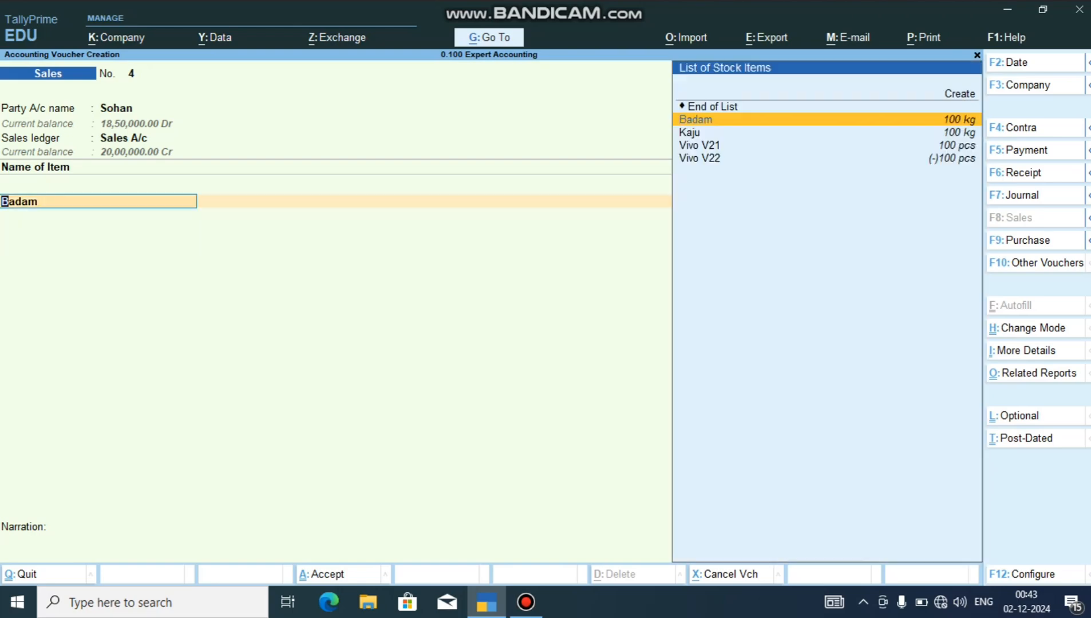
key(Return)
key(Return)
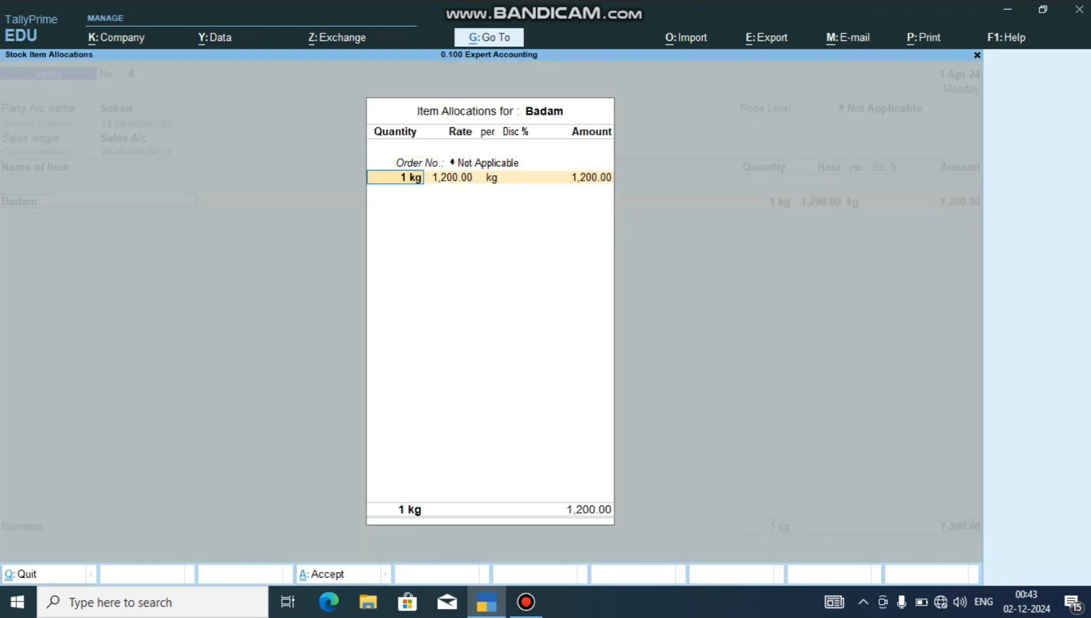
text(120)
key(Return)
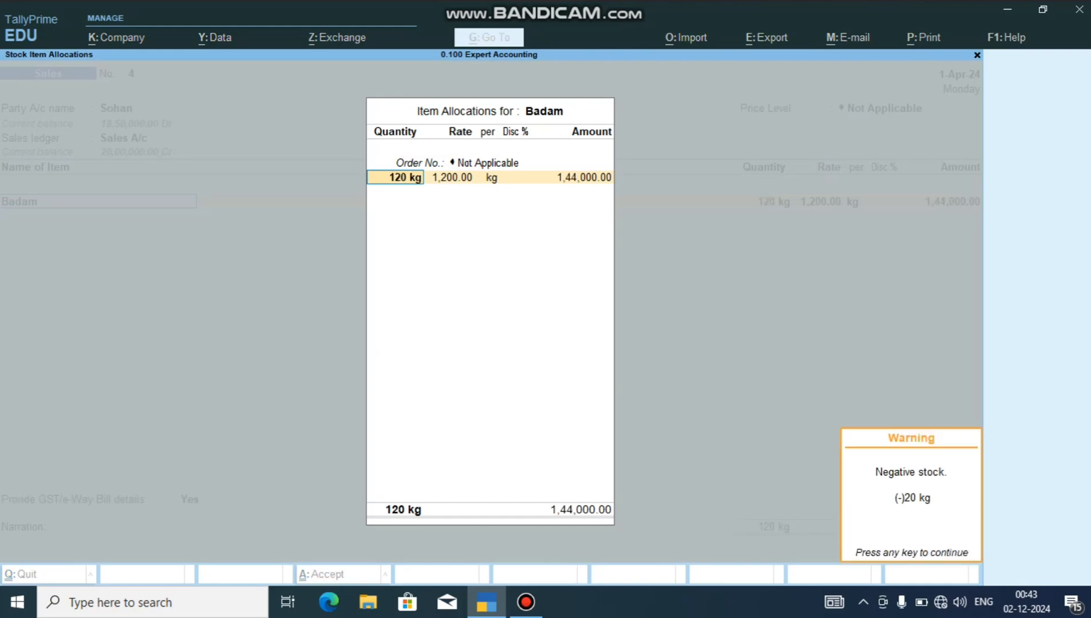
key(Return)
key(Return)
key(Return)
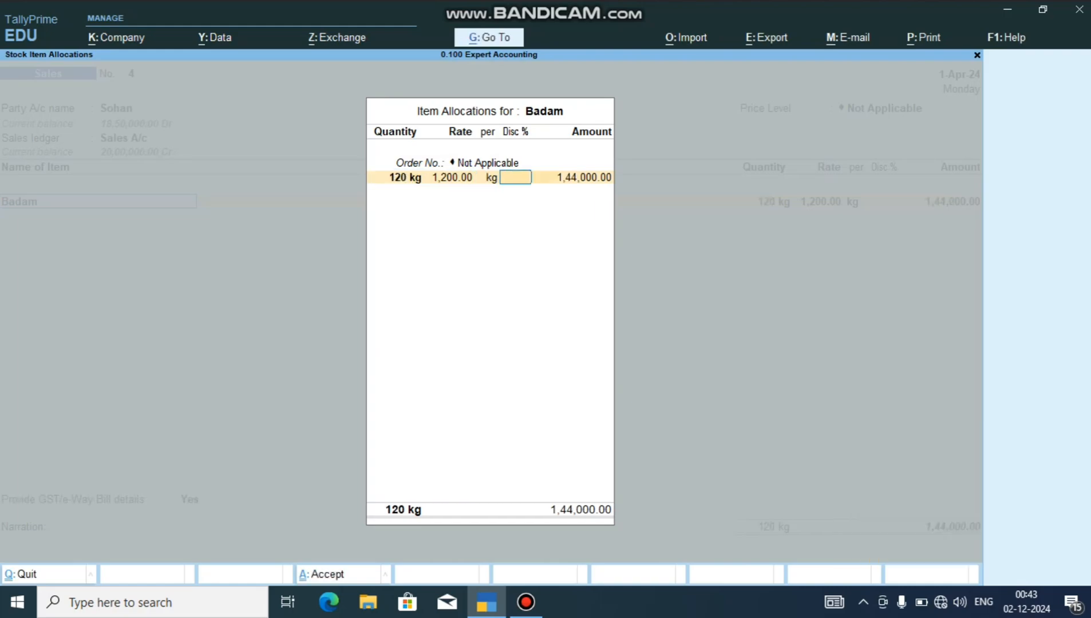
key(Return)
key(Return)
key(Return)
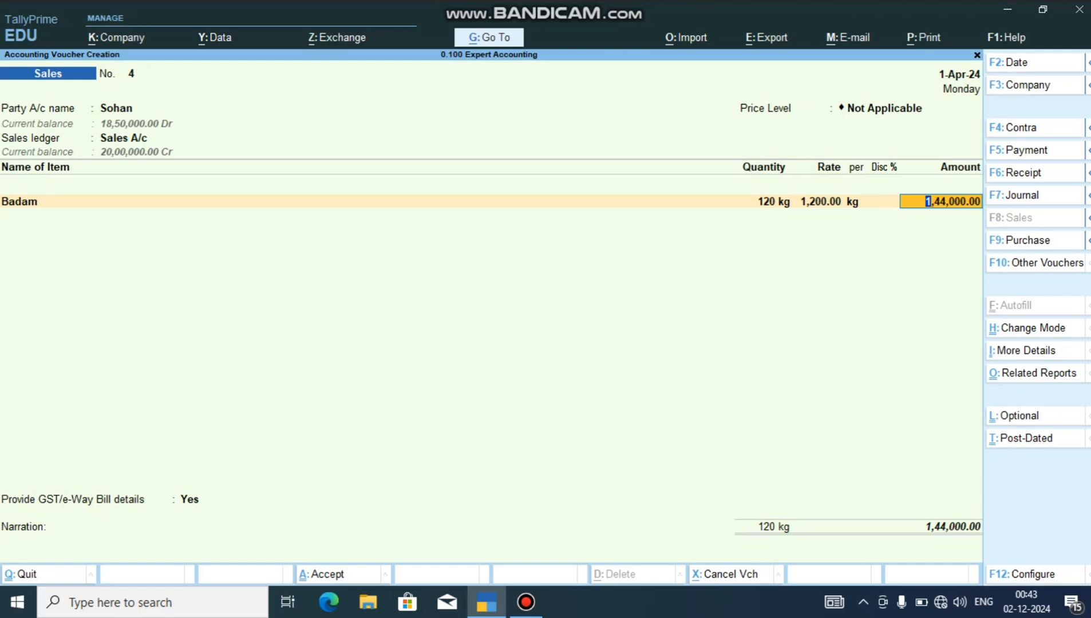
key(Return)
Set the voucher's price level to Wholesale and accept Sales A/c as the sales ledger.
key(BackSpace)
key(BackSpace)
key(BackSpace)
key(BackSpace)
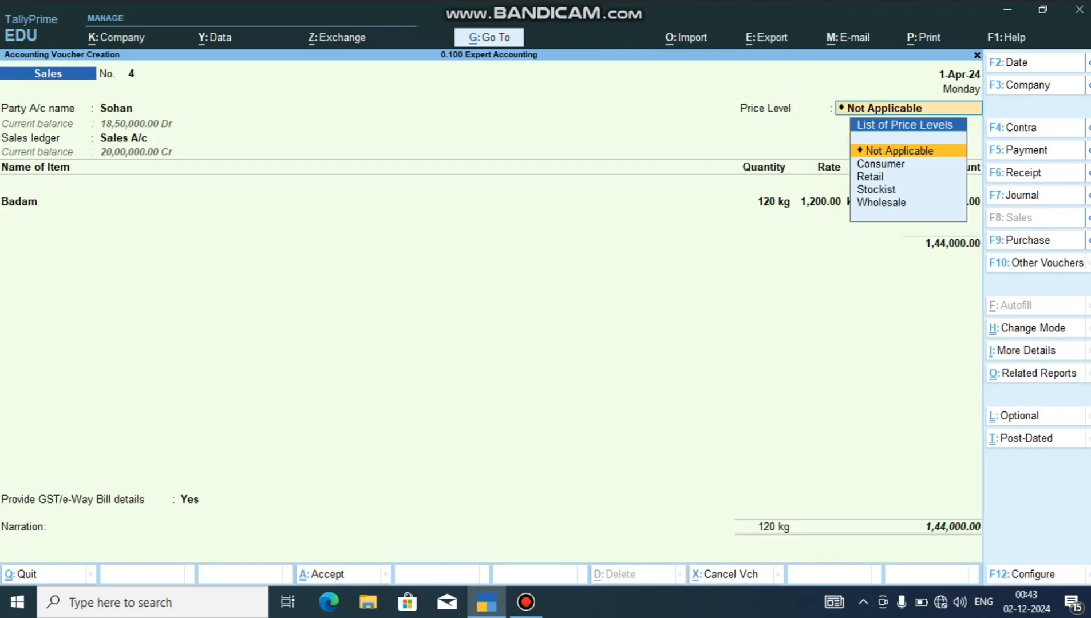
key(Down)
key(Down)
key(Down)
key(Down)
key(Return)
key(Return)
Re-accept the 120 kg Badam allocation with order number Not Applicable and the price list discount.
key(Return)
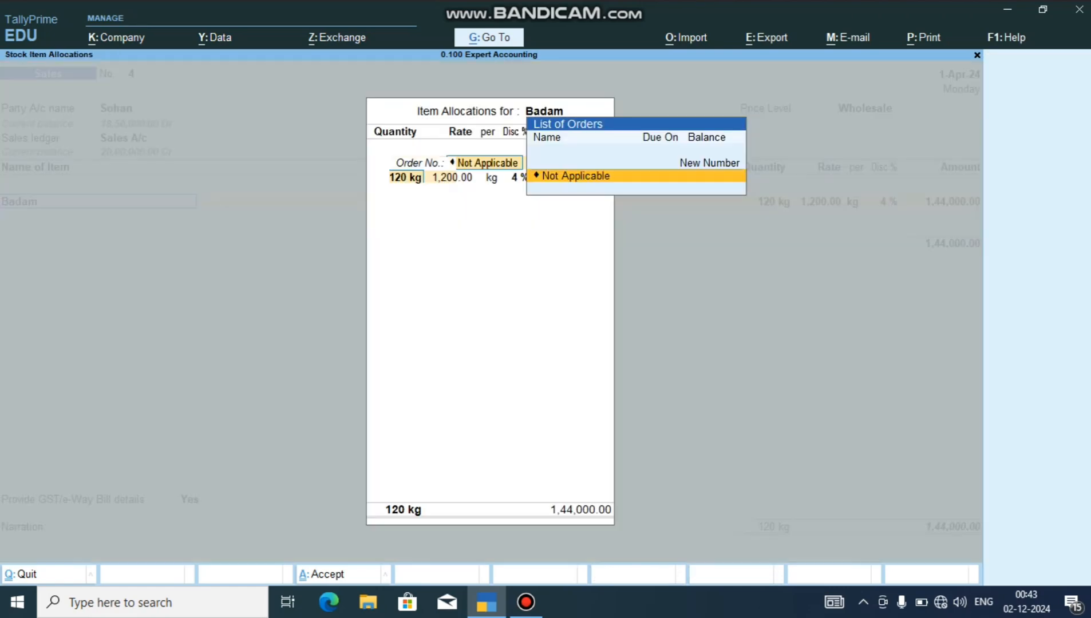
key(Return)
key(Return)
key(Return)
key(Return)
key(Return)
Set the Badam quantity to 250 kg in its item allocation, accepting the price list rate and discount.
key(BackSpace)
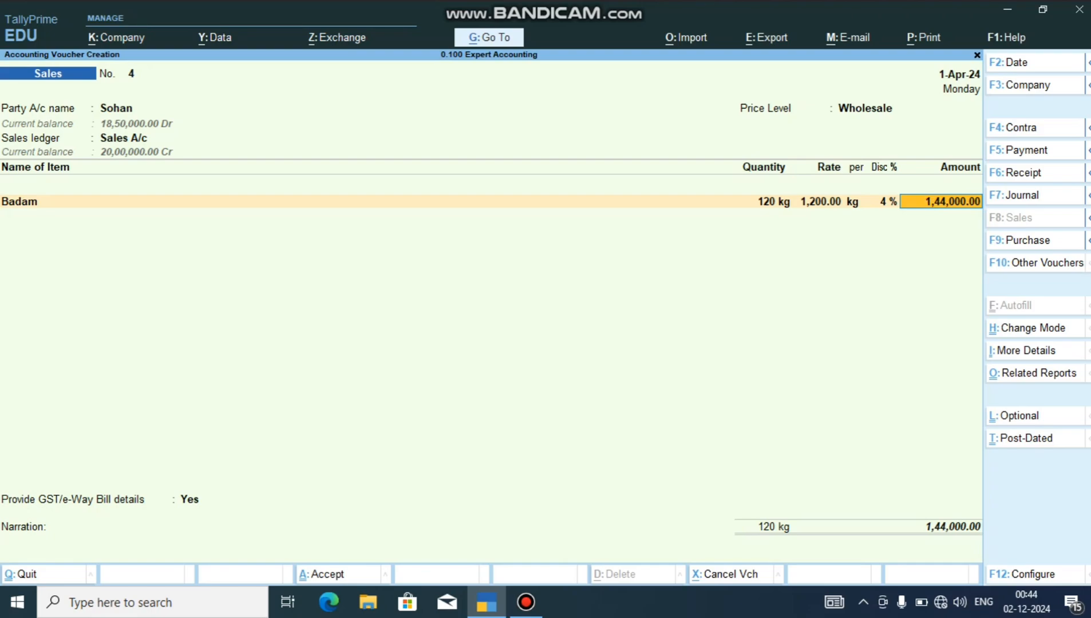
key(BackSpace)
key(Return)
key(Return)
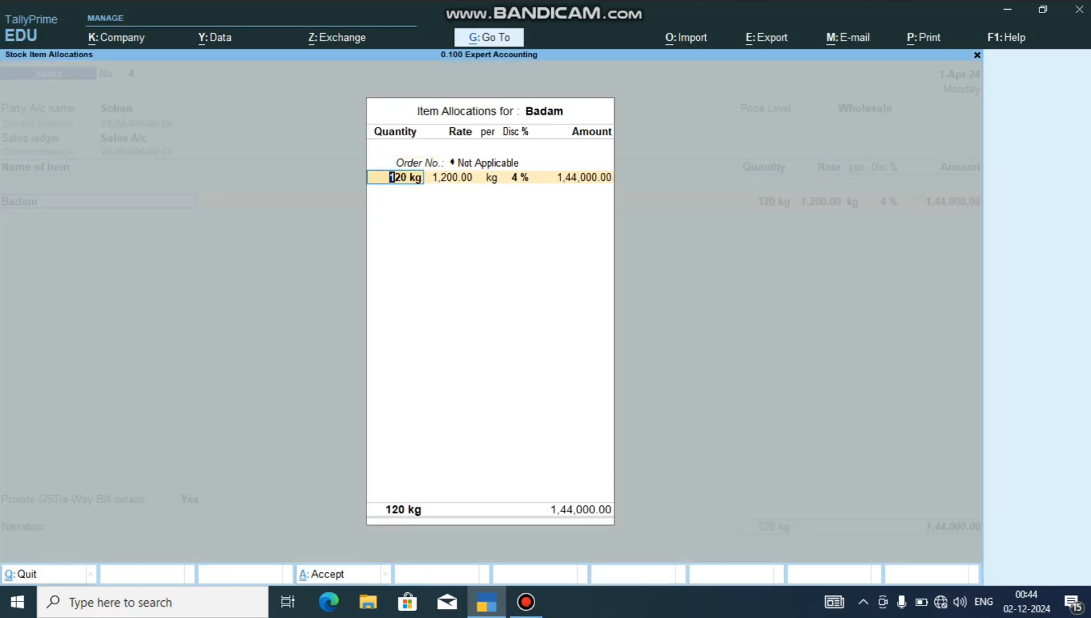
text(250)
key(Return)
key(Return)
key(Return)
key(Return)
key(Return)
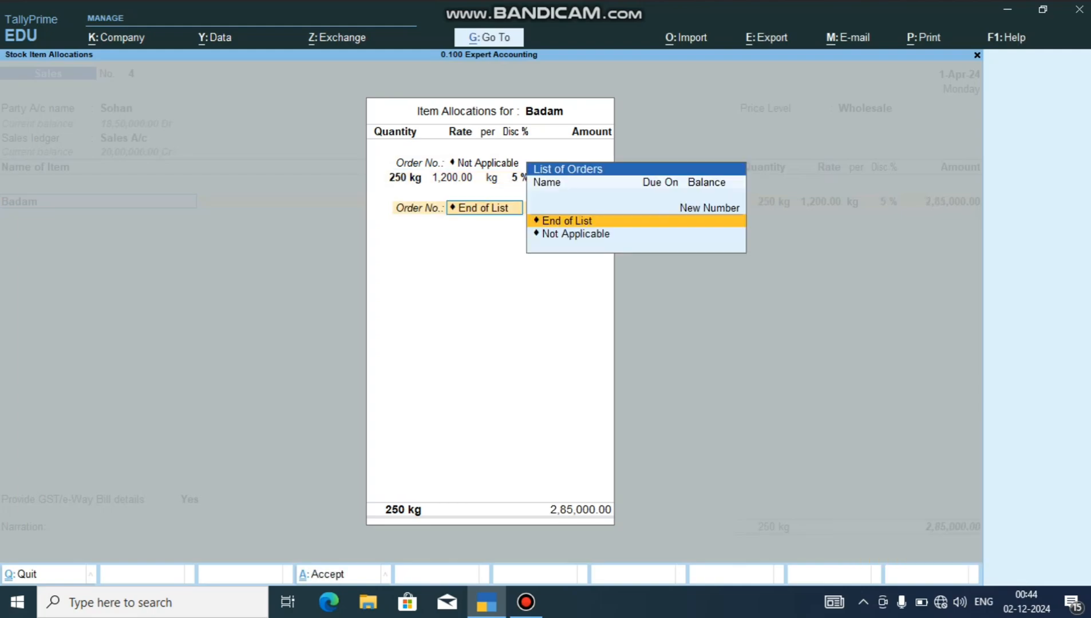
key(Return)
key(Return)
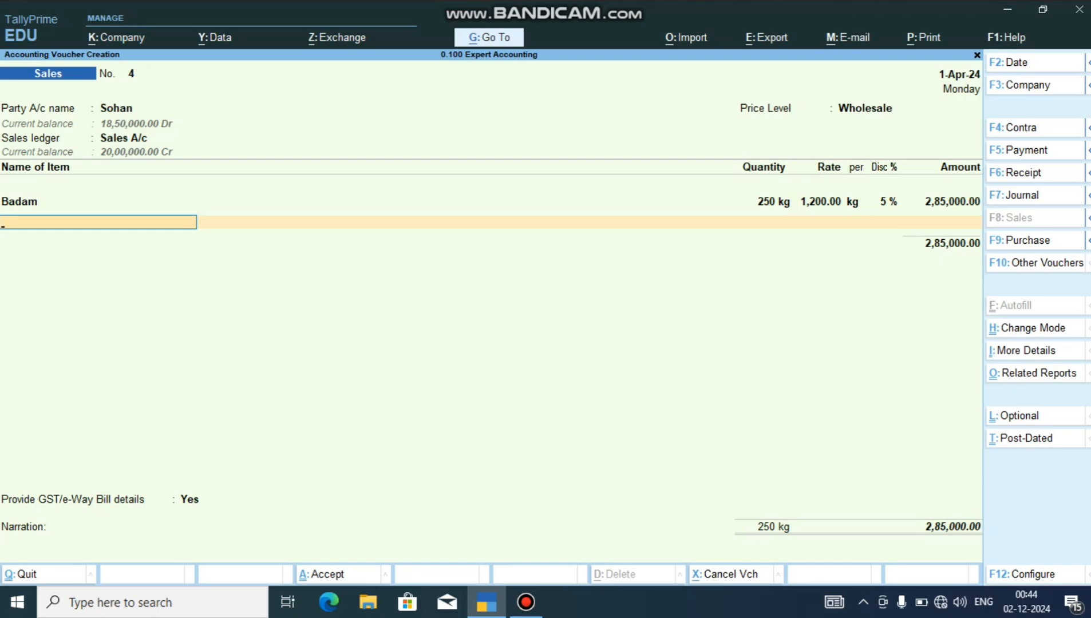
Set the Badam quantity to 350 kg, accepting the price list rate and discount, and end the item list.
key(BackSpace)
key(BackSpace)
key(Return)
key(Return)
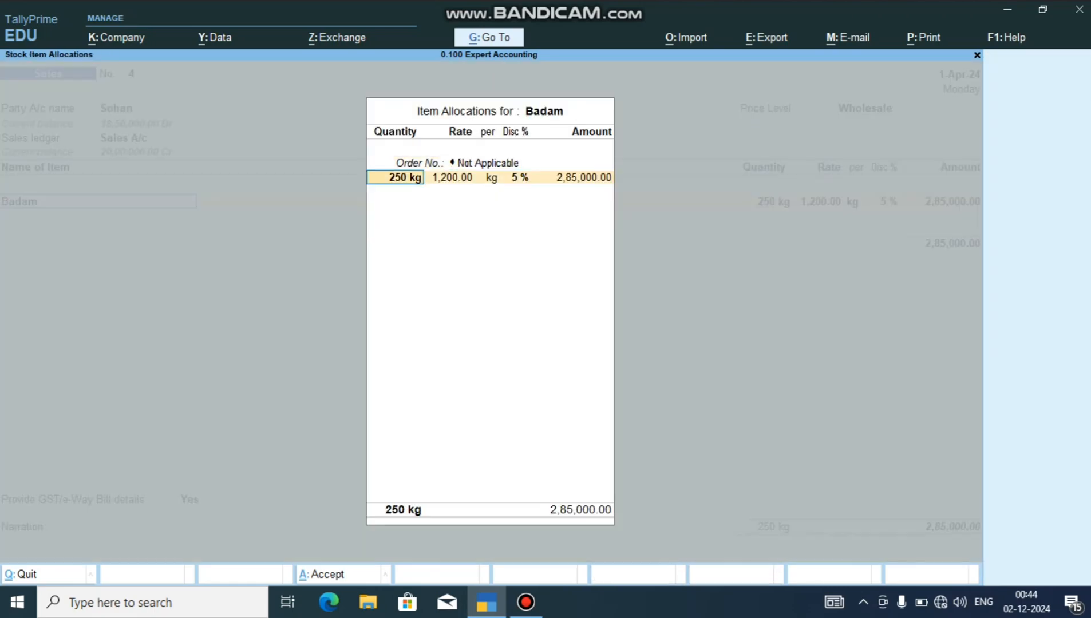
key(Return)
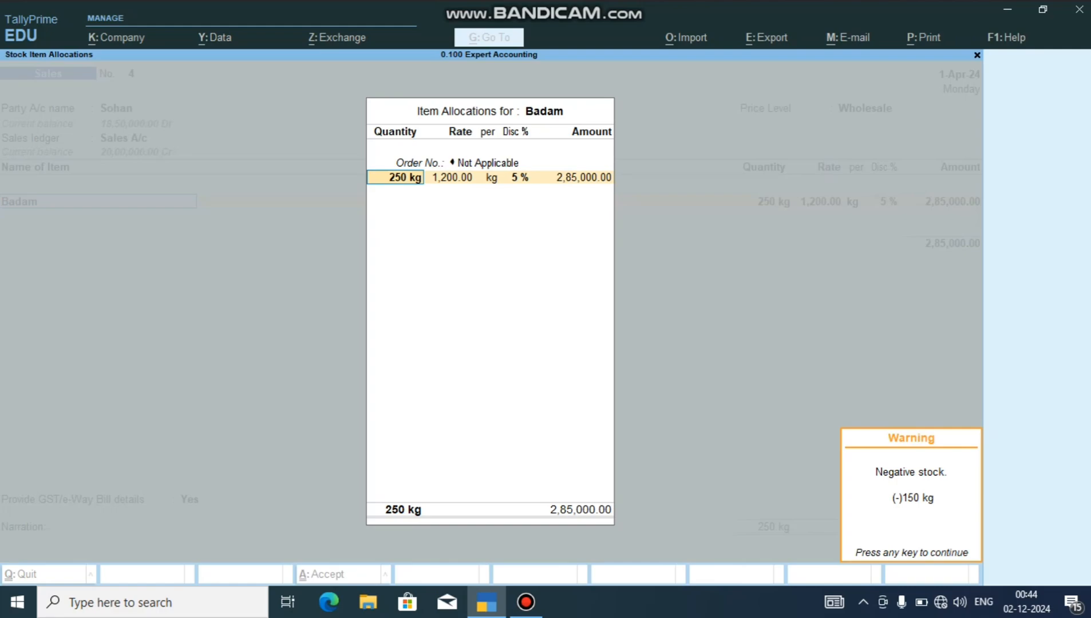
key(Return)
key(Return)
text(5)
key(BackSpace)
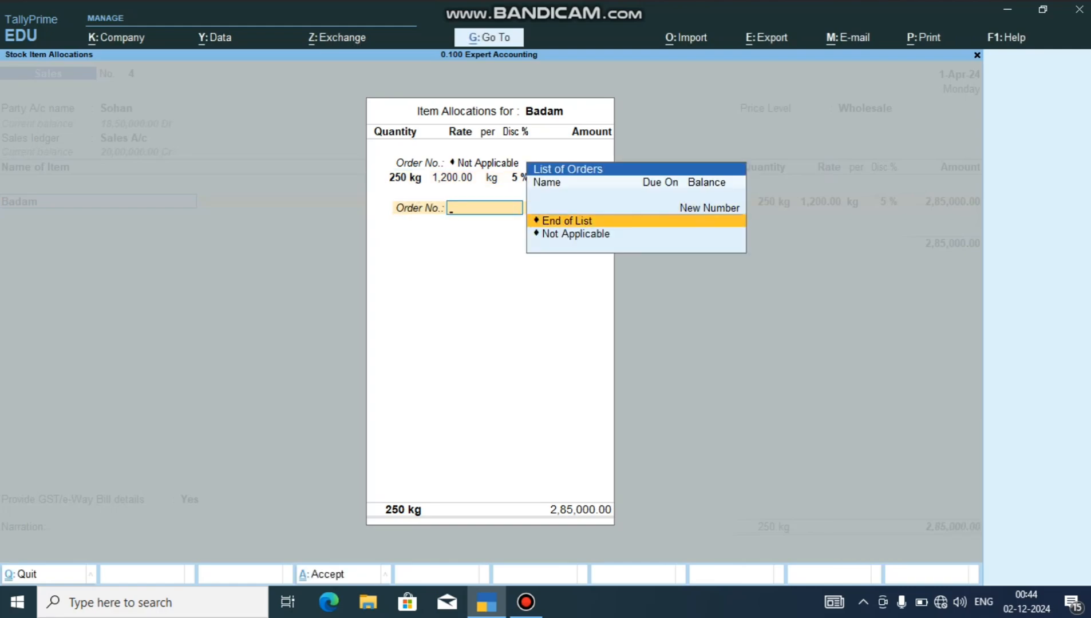
key(BackSpace)
text(350)
key(Return)
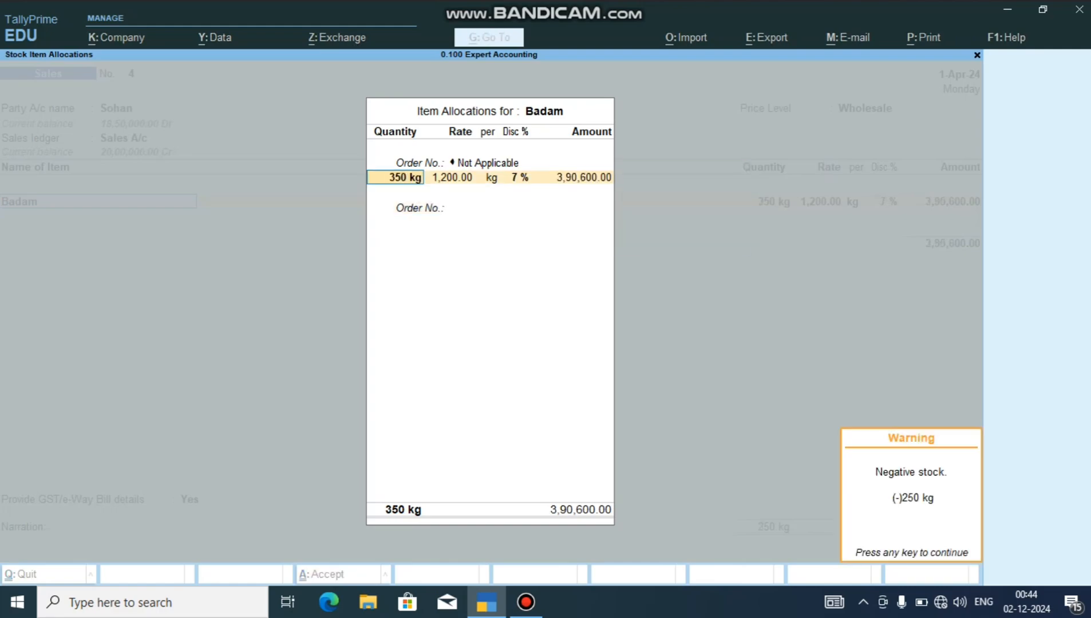
key(Return)
key(Return)
key(Return)
key(Return)
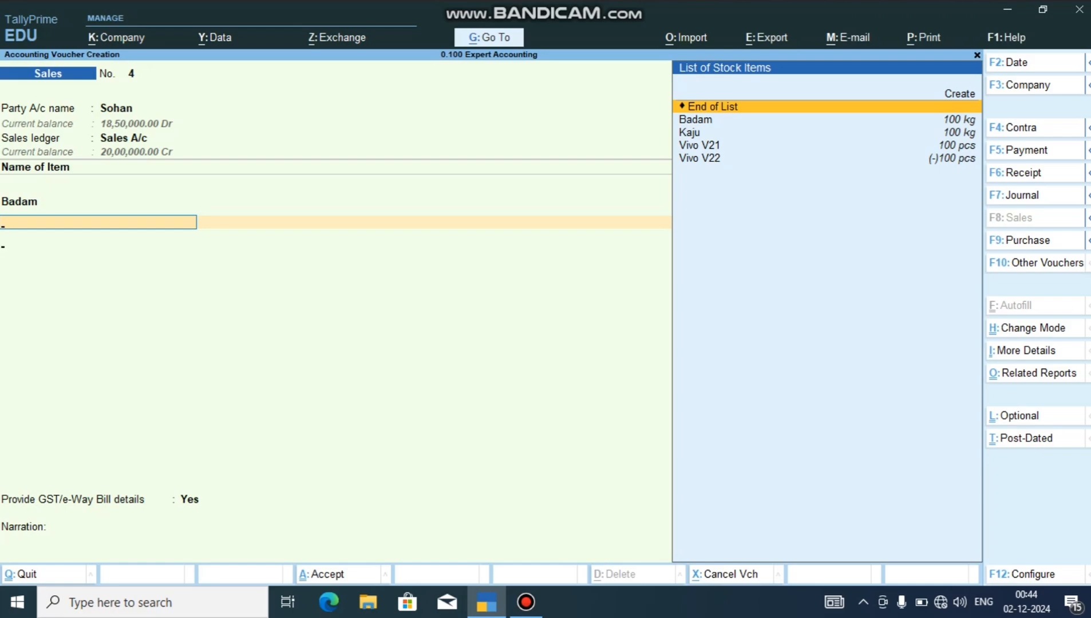
key(Return)
key(Return)
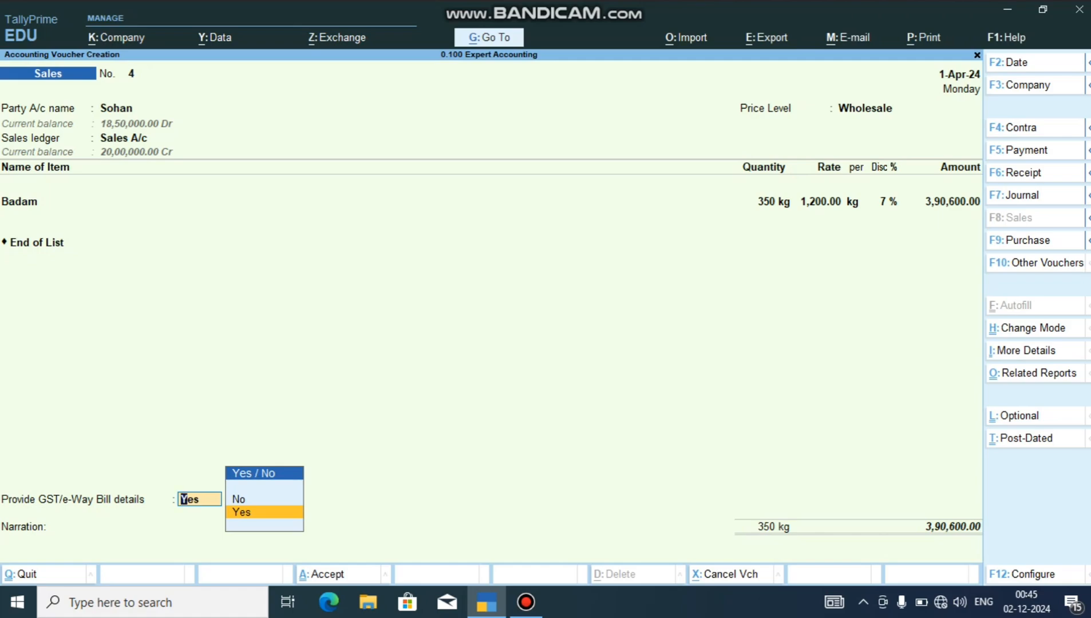
Add Kaju below Badam with order number Not Applicable and a quantity of 100 kg, accepting the price list rate and discount.
key(BackSpace)
key(BackSpace)
key(Return)
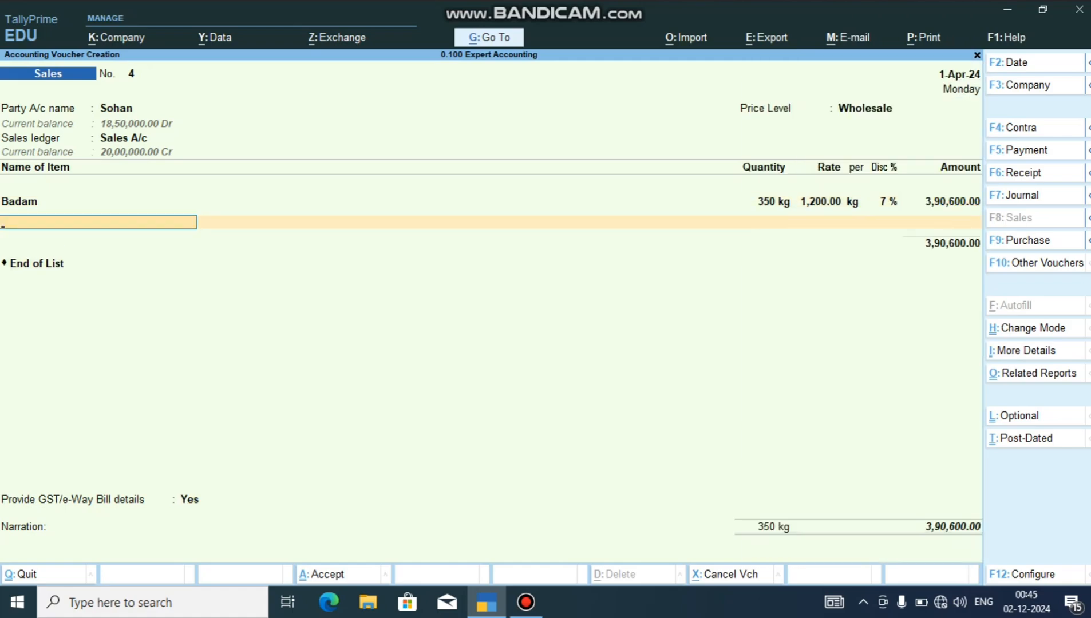
key(Down)
key(Down)
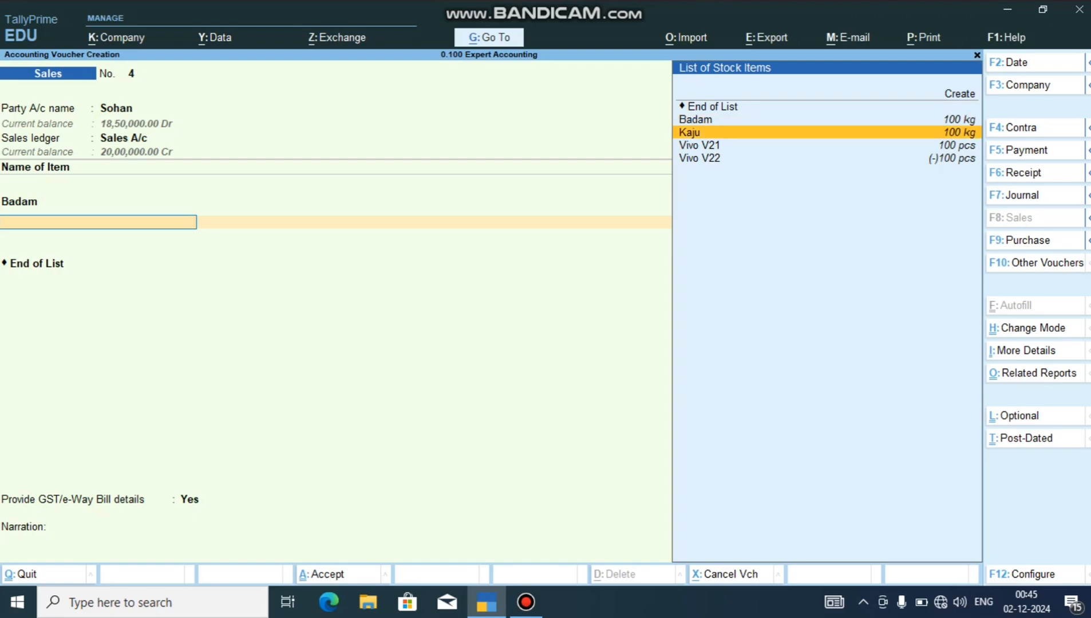
key(Return)
key(Return)
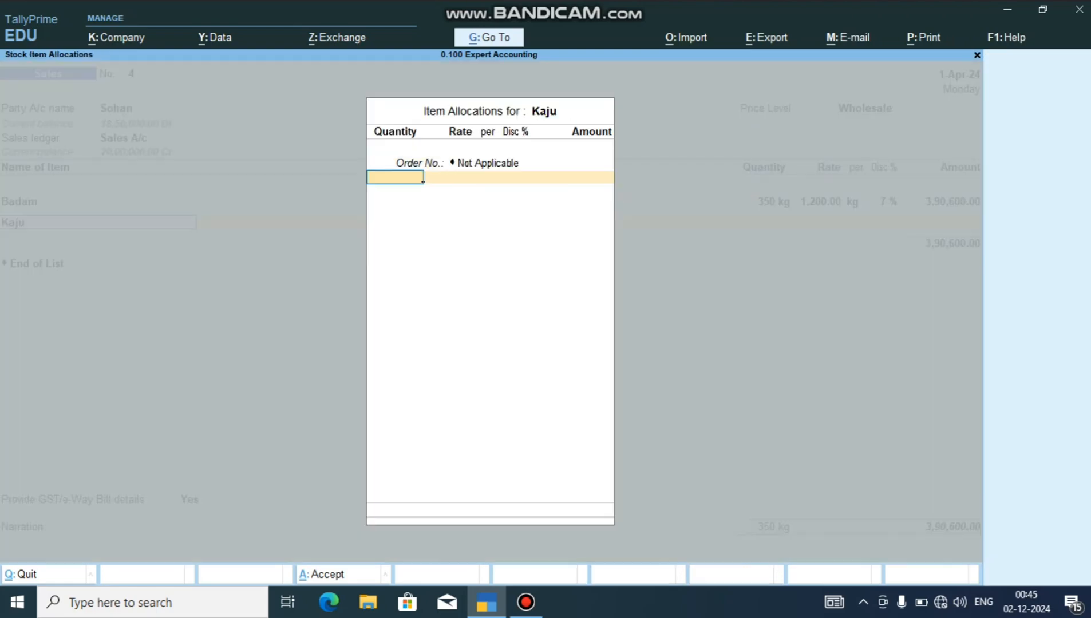
text(100)
key(Return)
key(Return)
key(Return)
key(Return)
key(Return)
key(Return)
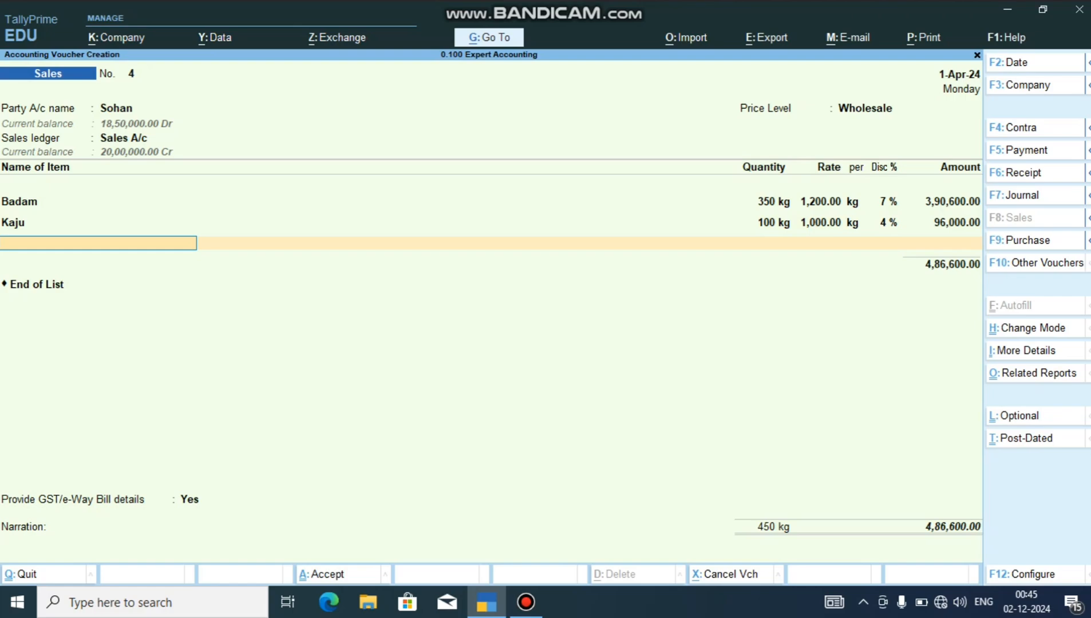
Set the Kaju quantity to 10 kg in its item allocation, accepting the price list rate and discount.
key(BackSpace)
key(BackSpace)
key(Return)
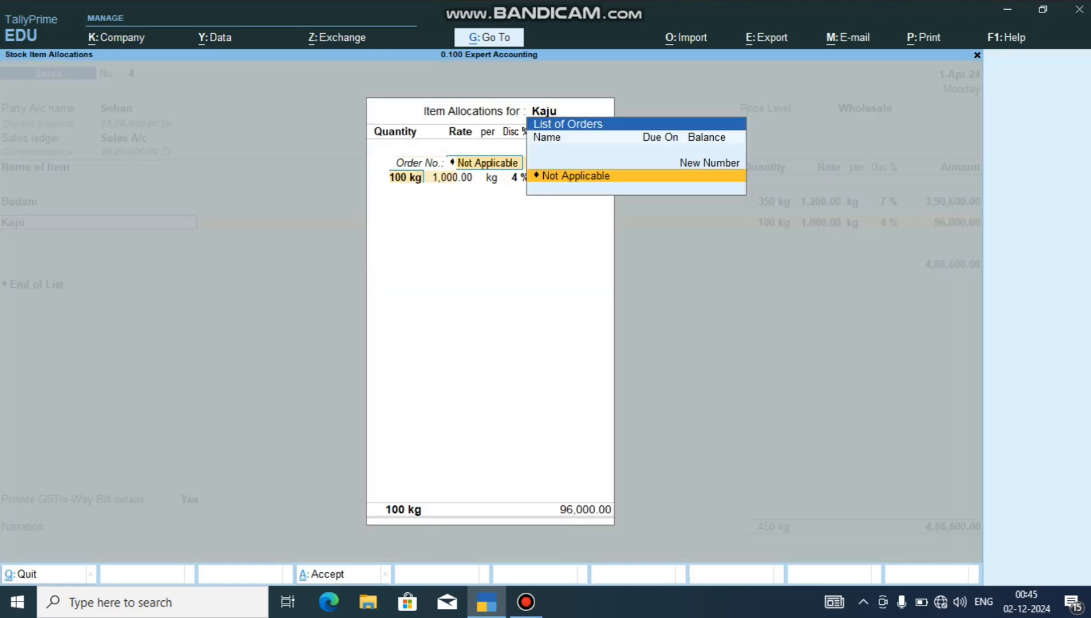
key(Return)
text(10)
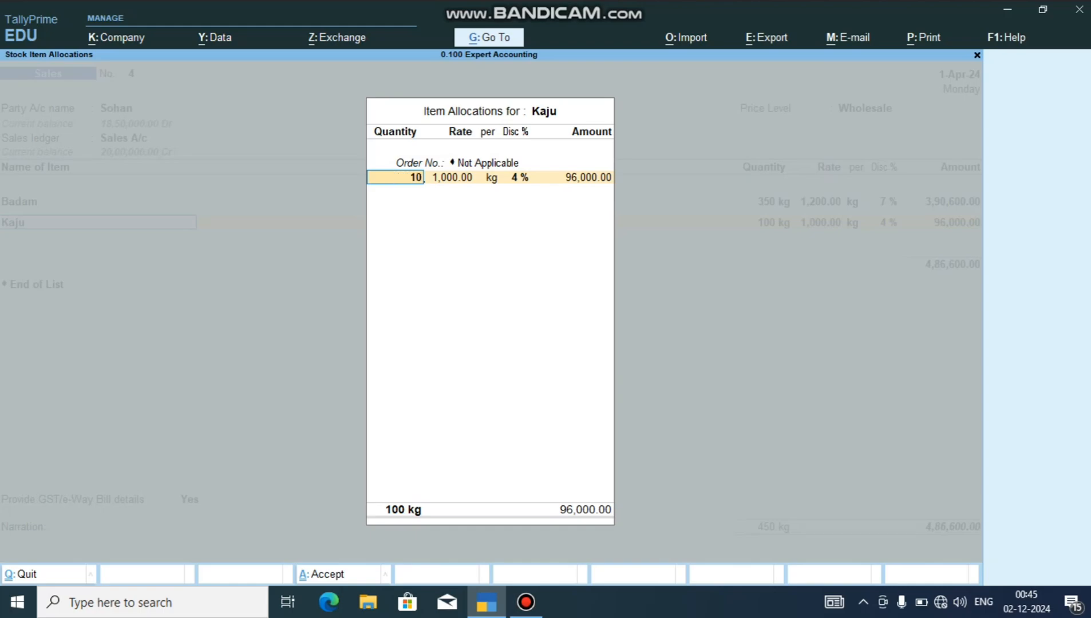
key(Return)
key(Return)
key(Return)
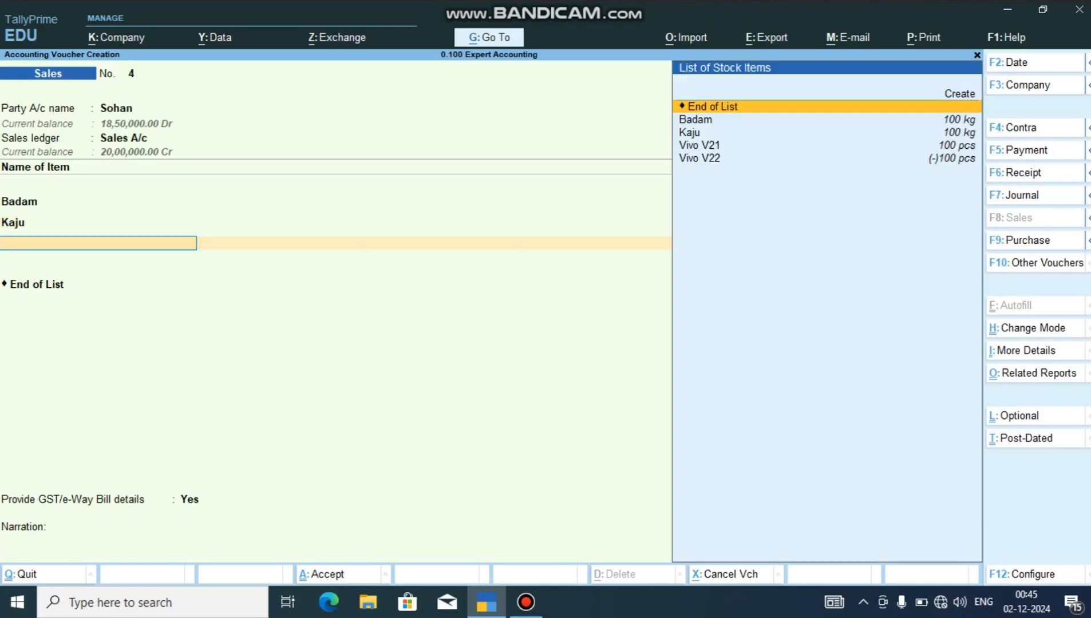
Set the Kaju quantity to 1 kg in its item allocation, accepting the price list rate and discount.
key(BackSpace)
key(BackSpace)
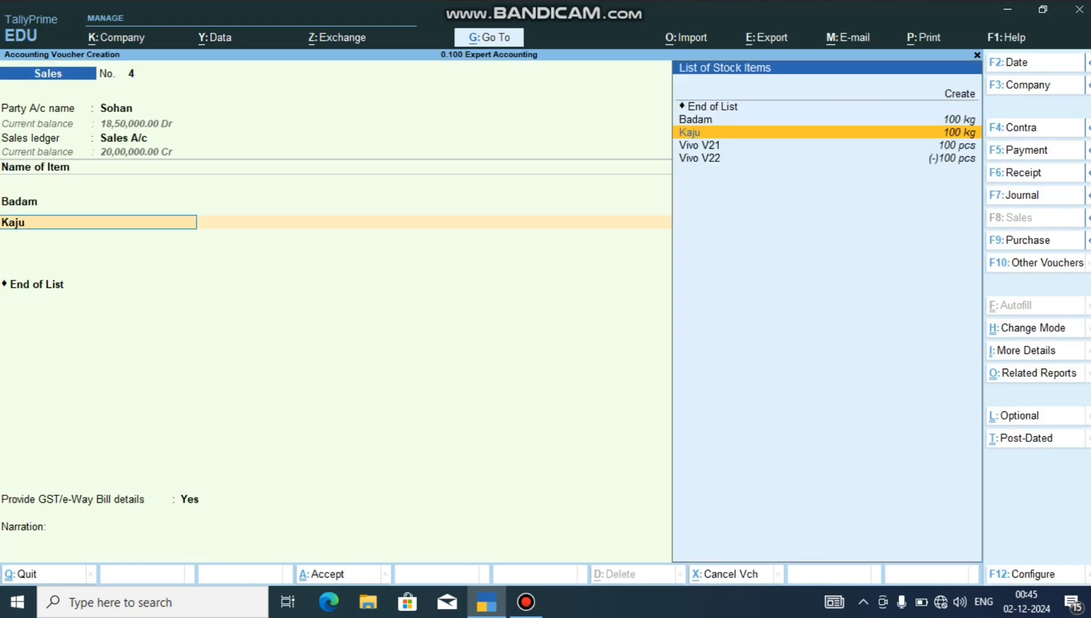
key(Return)
key(Return)
text(1)
key(Return)
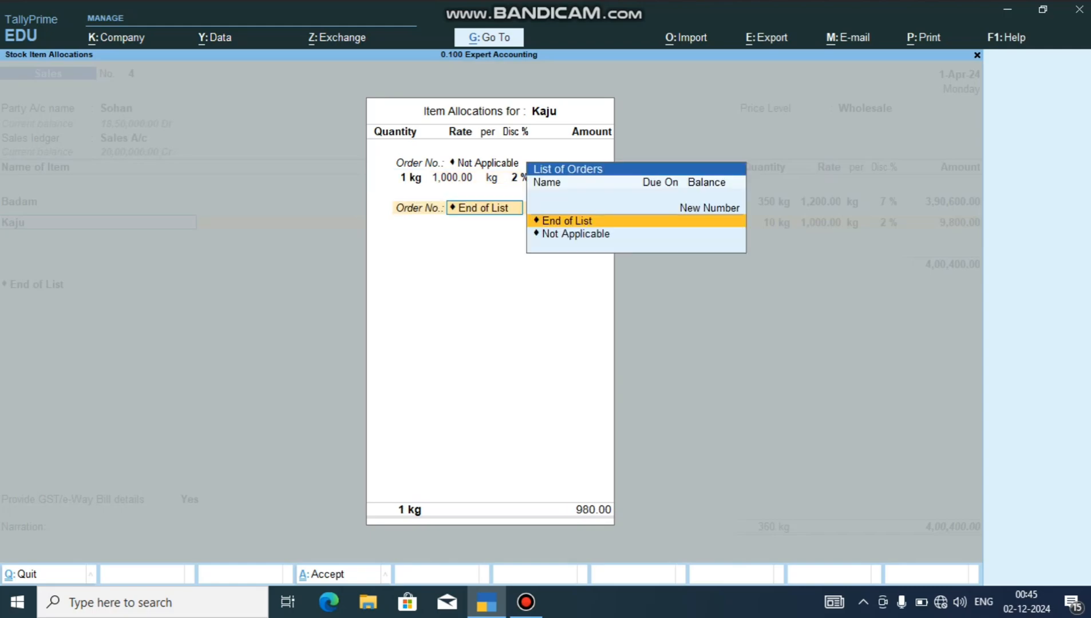
key(Return)
Set the Kaju quantity to 150 kg in its item allocation, keeping order number Not Applicable and accepting the price list rate and discount.
key(BackSpace)
key(Return)
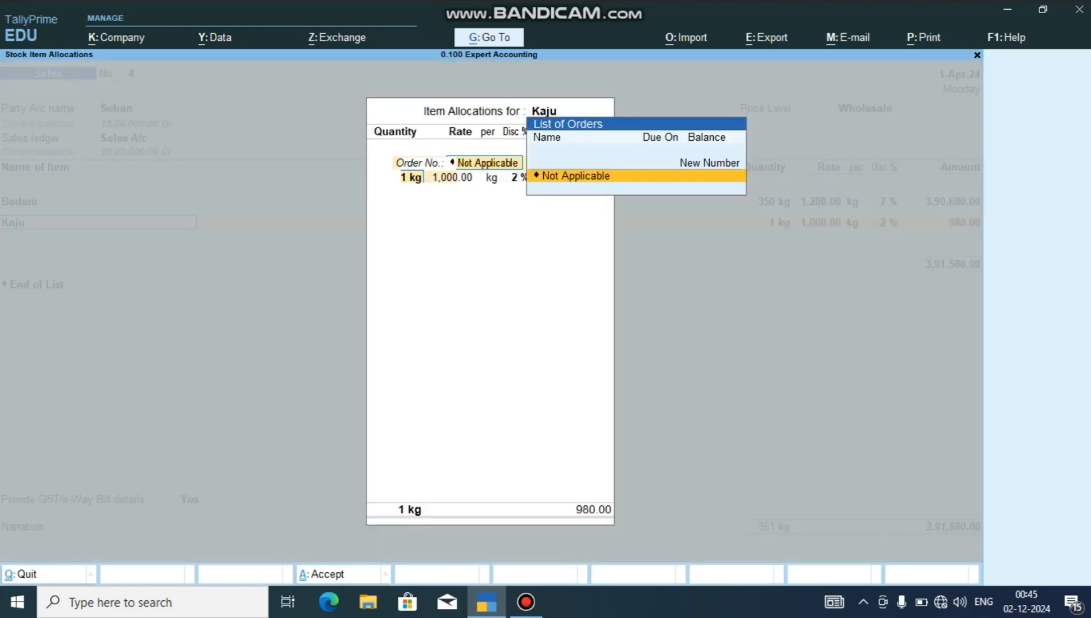
key(Return)
text(150)
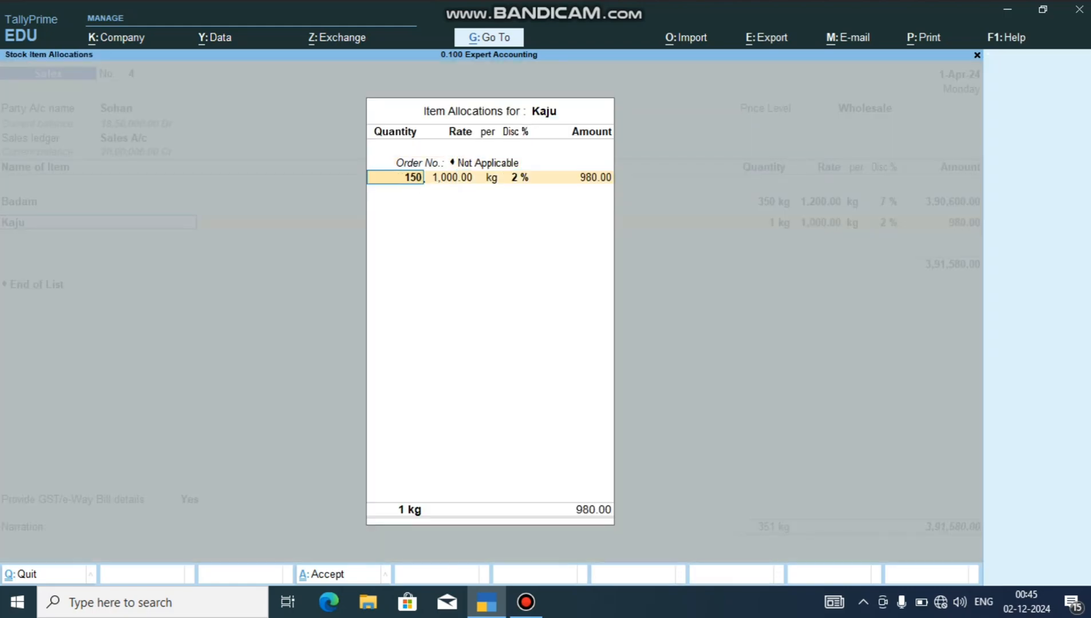
key(Return)
key(Return)
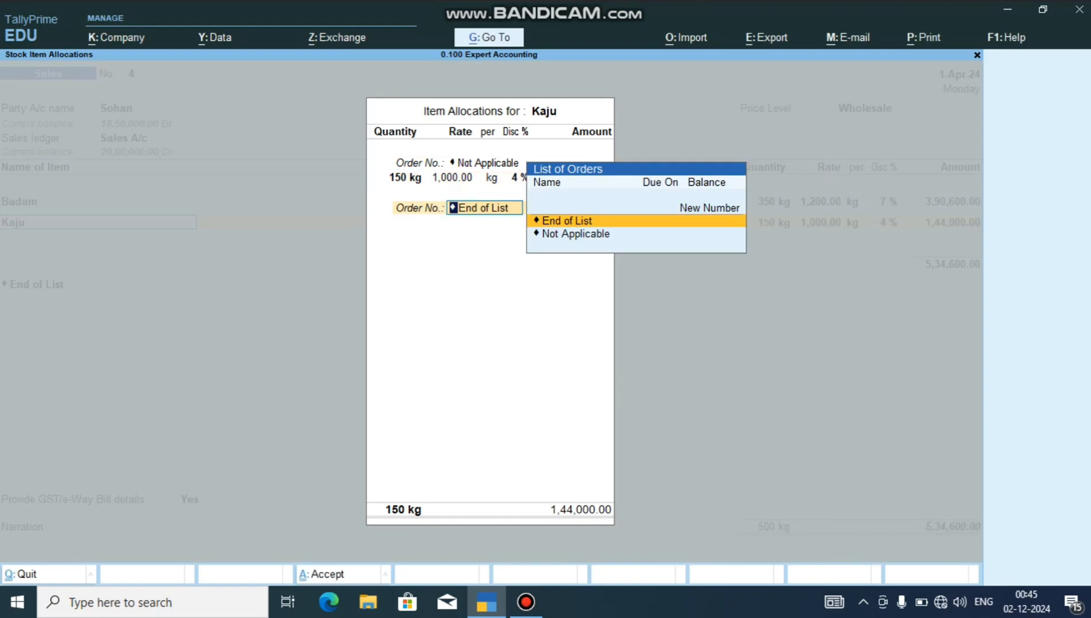
Set the Kaju quantity to 250 kg in its item allocation, accepting the price list rate and discount.
key(Return)
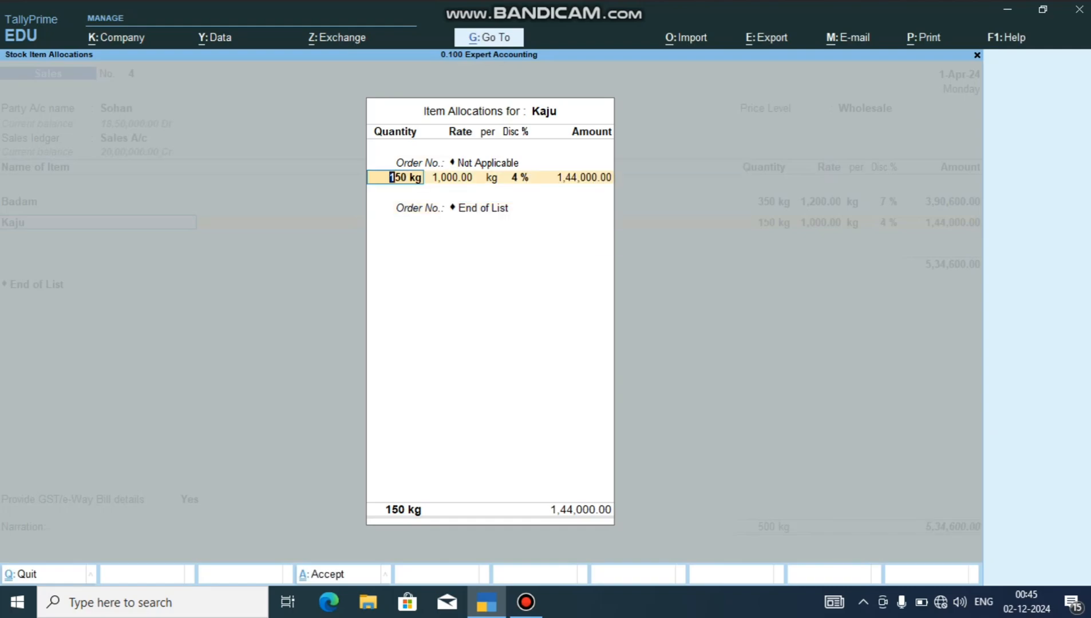
text(250)
key(Return)
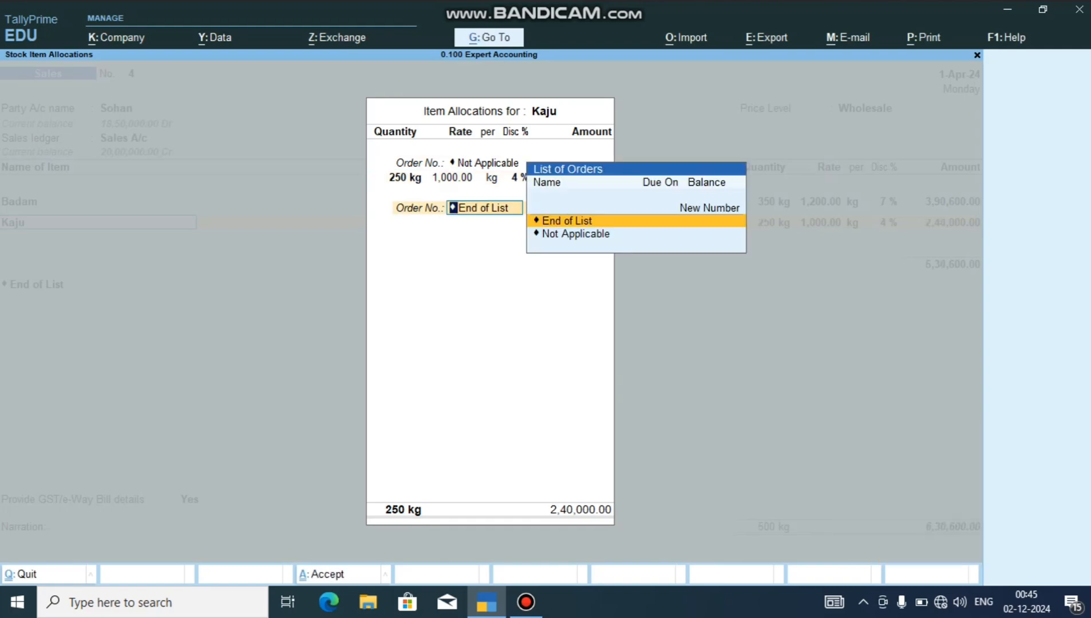
Set the Kaju quantity to 450 kg, accepting the price list rate and discount, and end the item list.
key(Return)
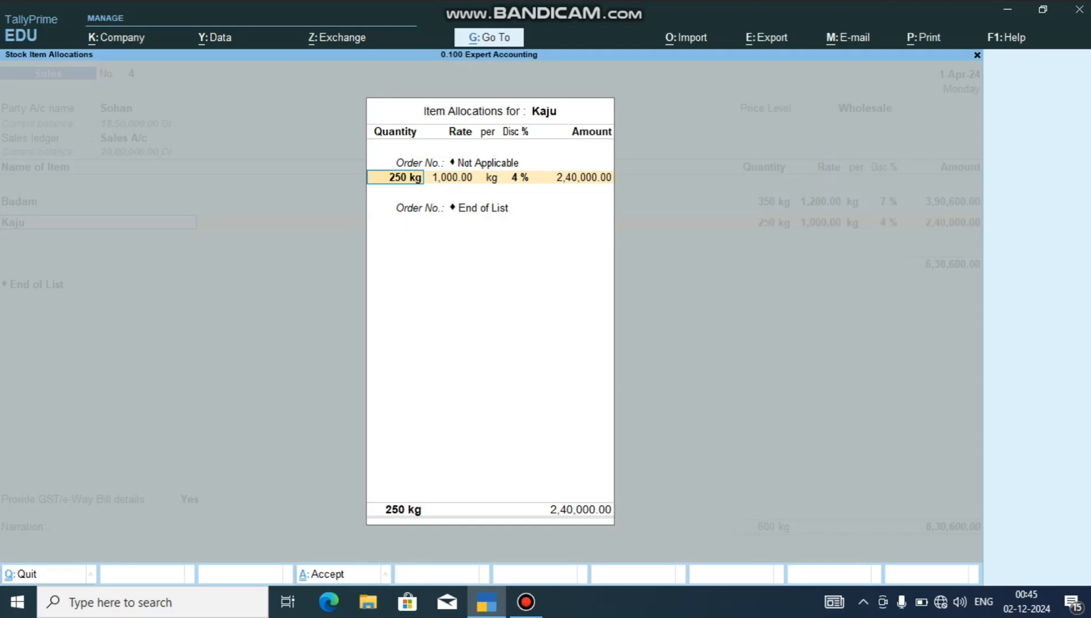
text(450)
key(Return)
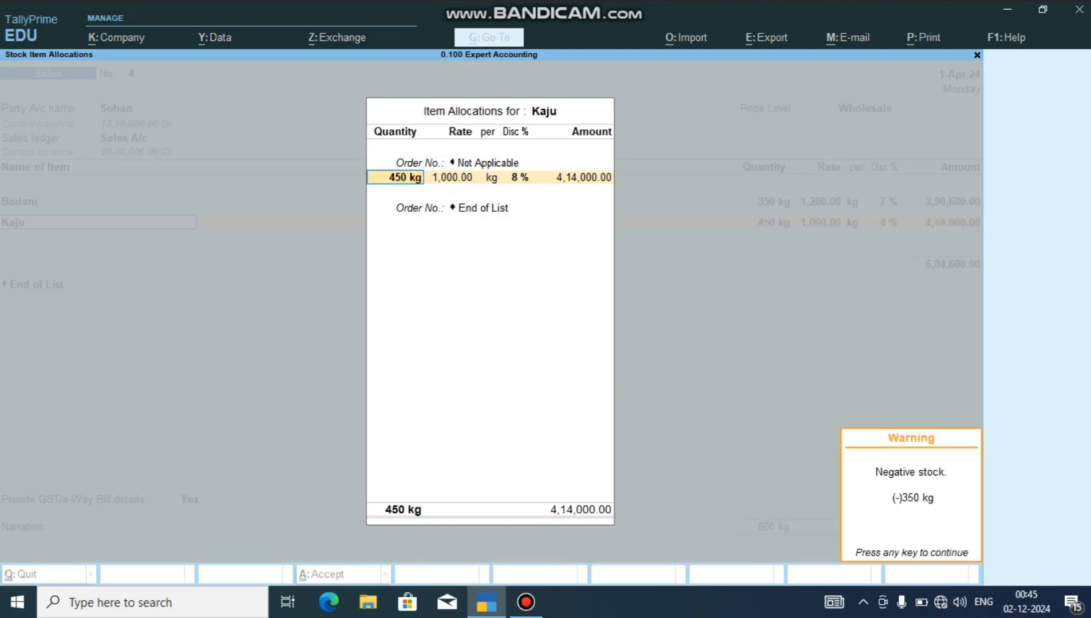
key(Return)
key(Return)
key(Return)
key(Return)
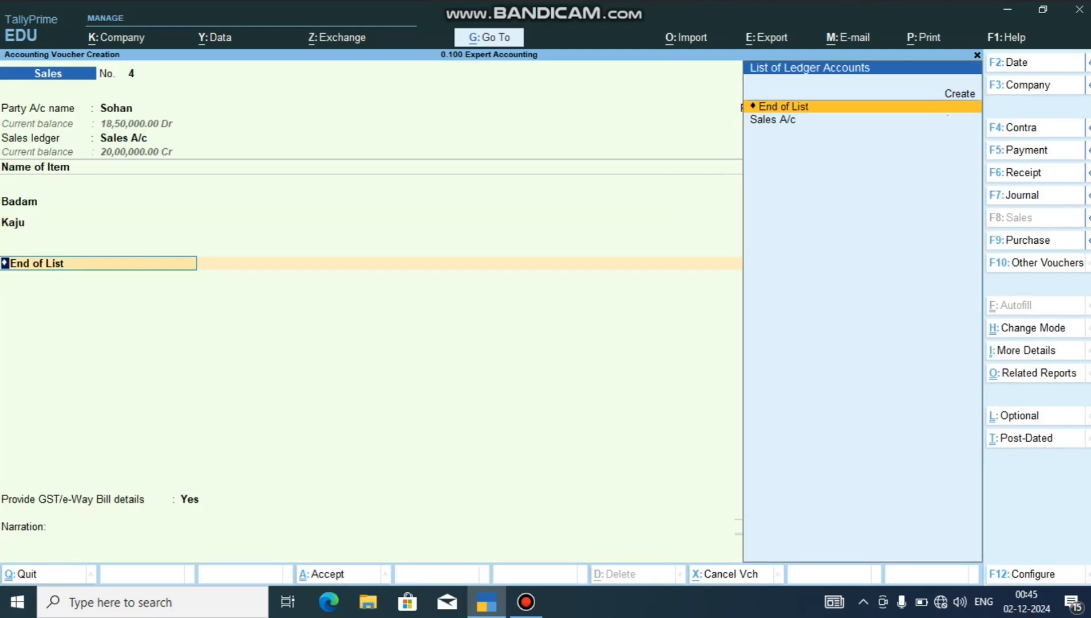
End the ledger list and set Provide GST/e-Way Bill details to No.
key(Return)
key(Up)
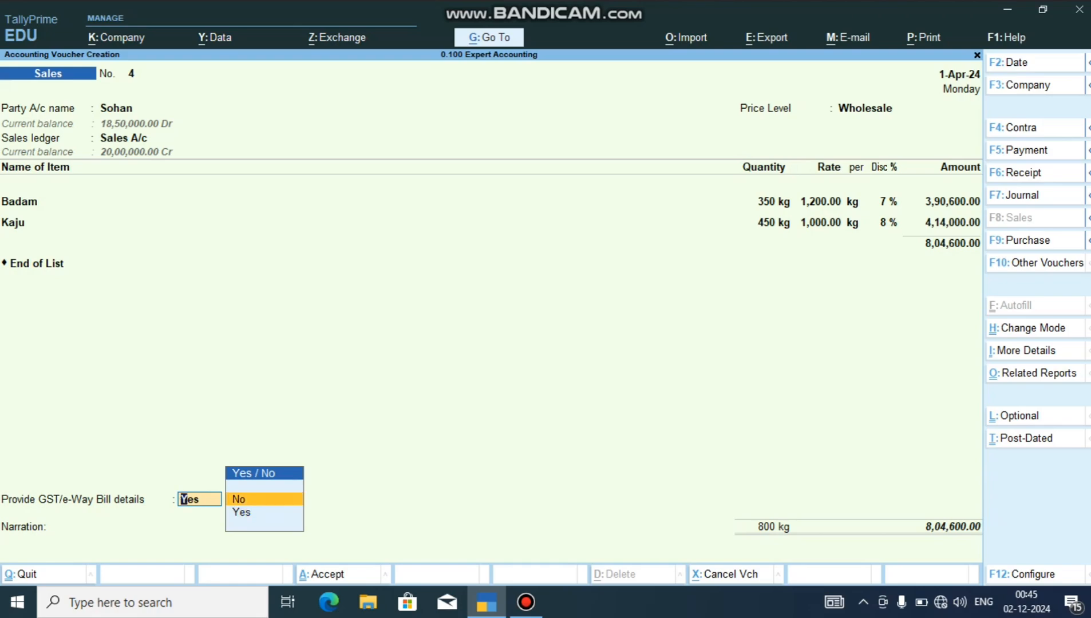
key(Return)
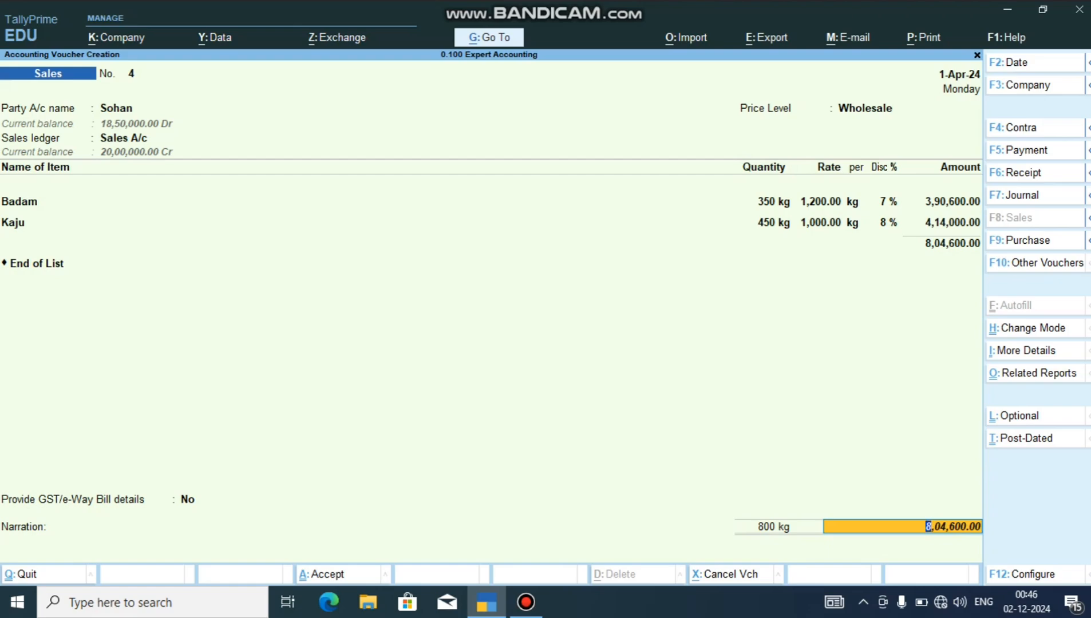
Accept the party's bill-wise details as New Ref for the full amount, leave the narration empty and save the sales voucher.
key(Return)
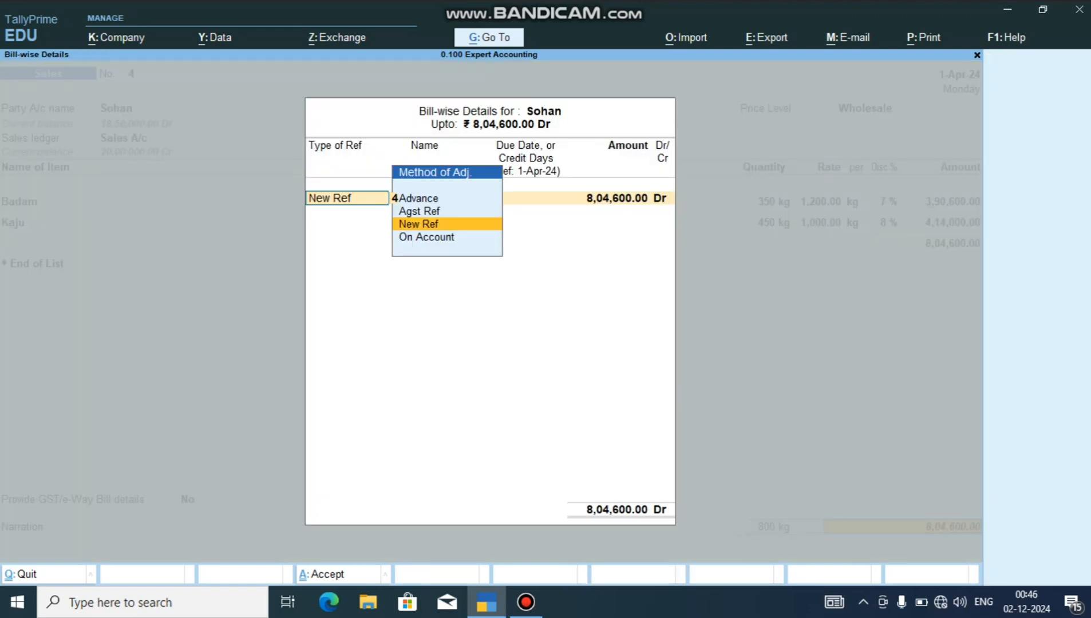
key(Return)
key(Return)
key(Return)
key(Return)
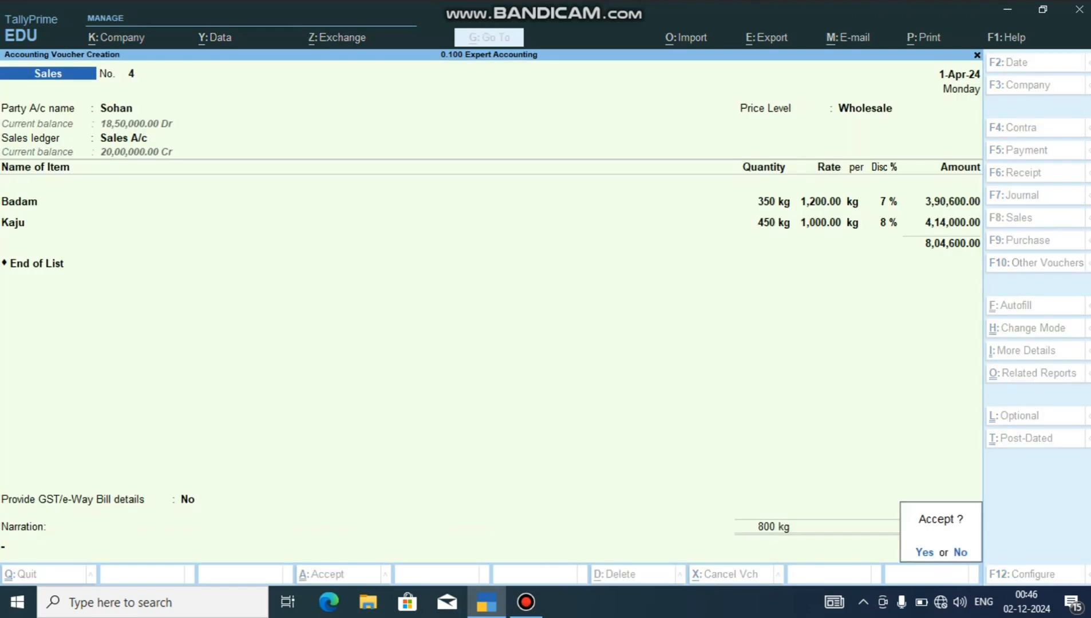
key(Return)
key(Return)
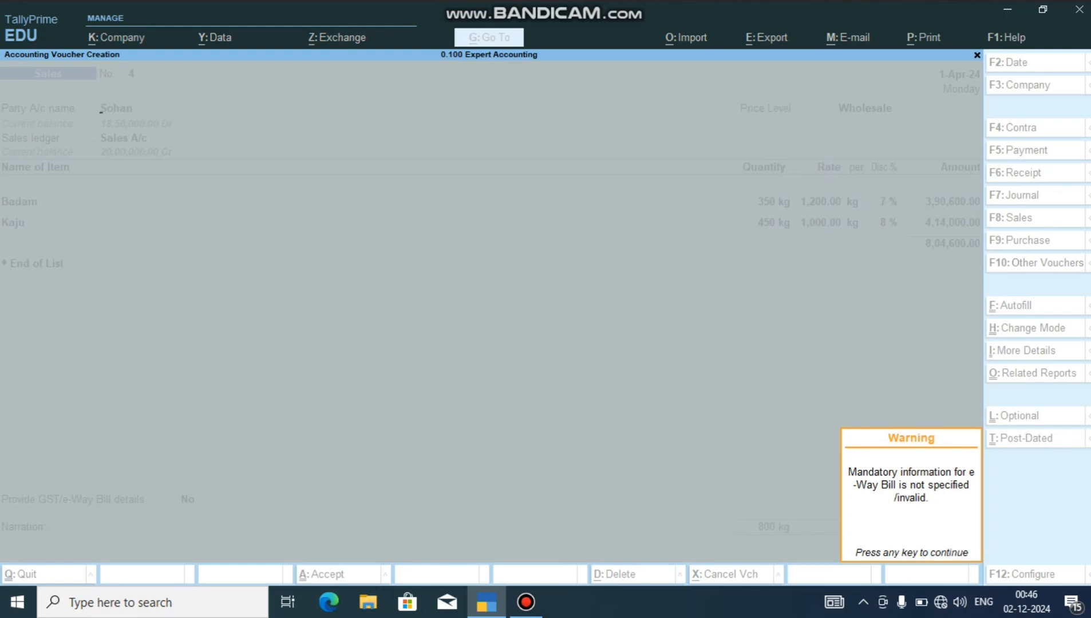
key(Return)
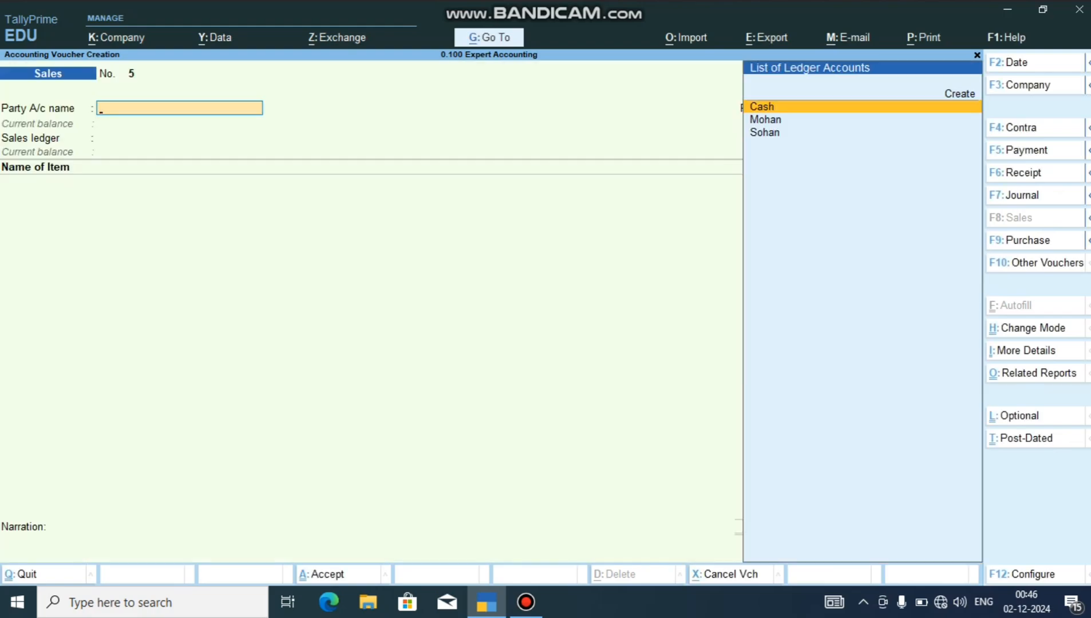
Leave voucher creation and open sales voucher no. 4 from the Day Book.
key(Escape)
key(Escape)
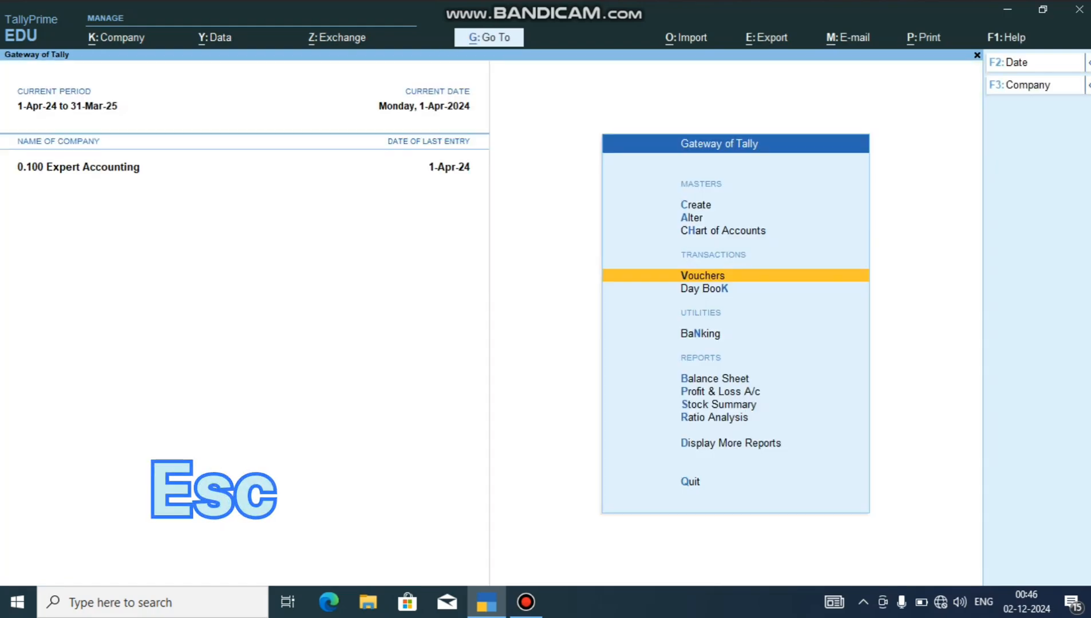
key(Down)
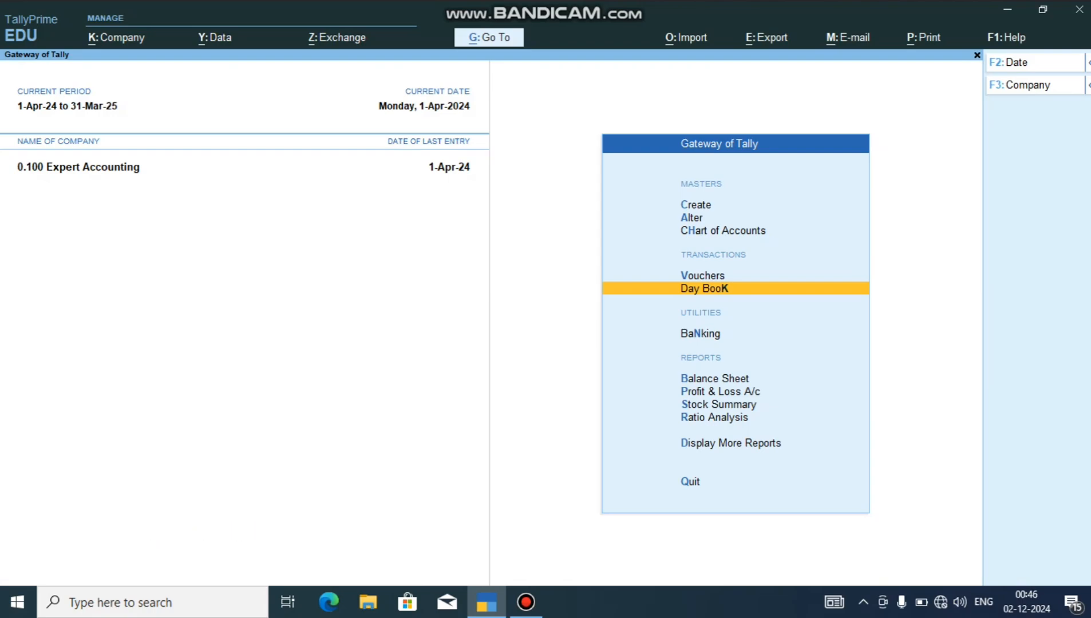
key(Return)
key(Down)
key(Down)
key(Down)
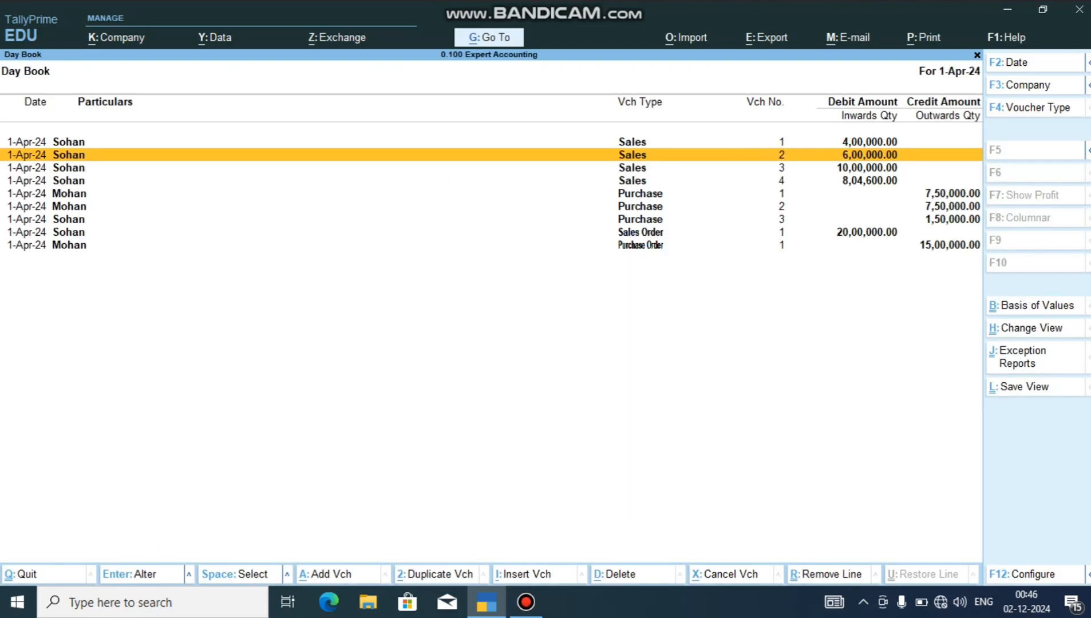
key(Return)
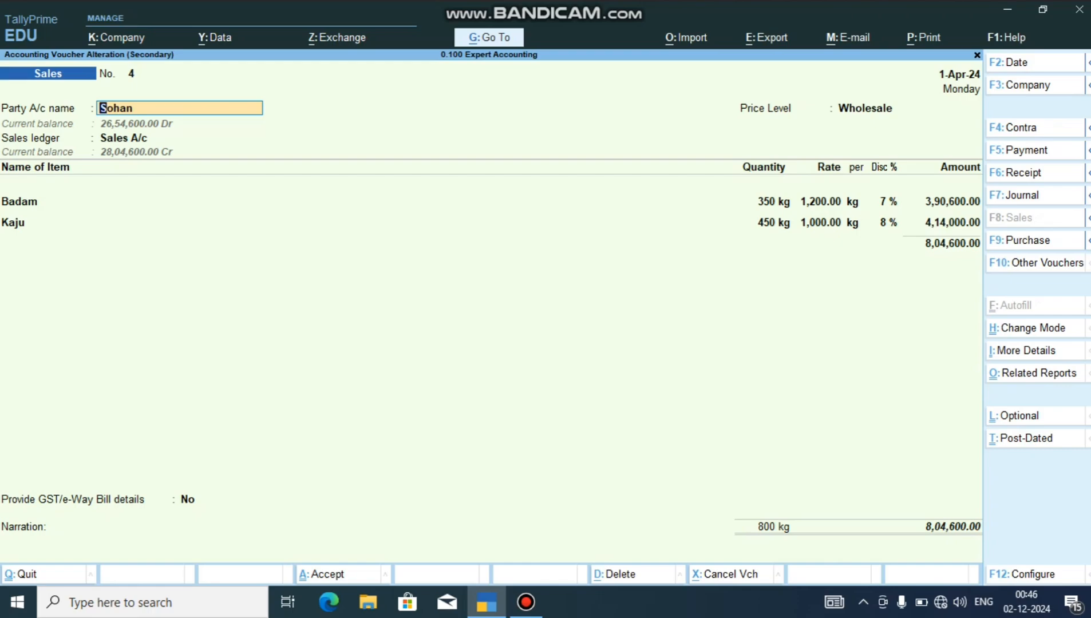
Preview the voucher's printed invoice and examine the item quantities, rates, discounts and amounts at enlarged size.
key(ctrl+p)
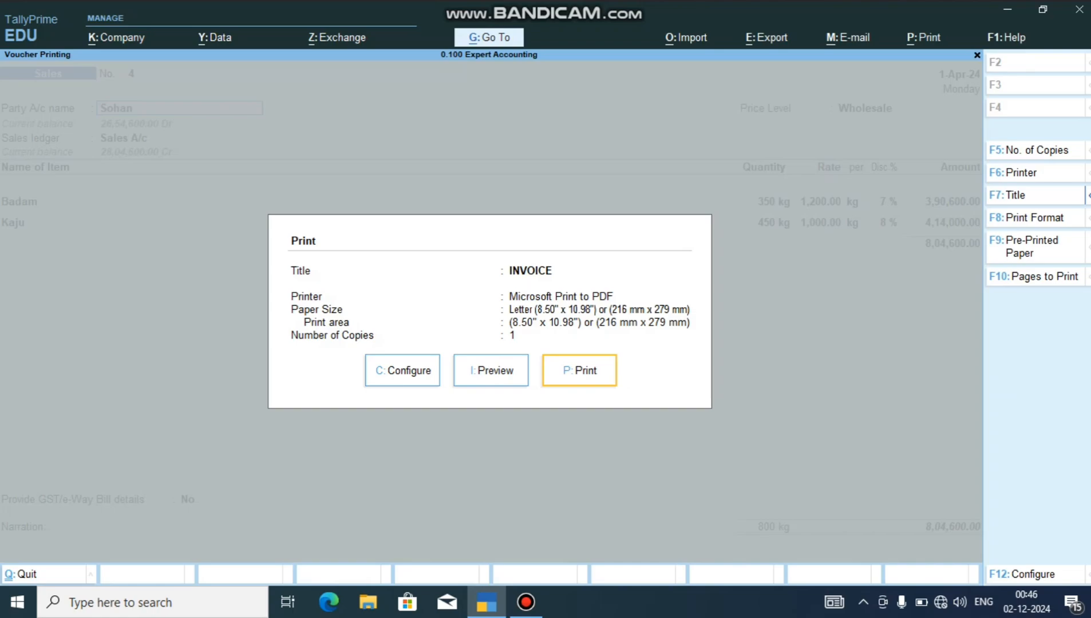
key(Left)
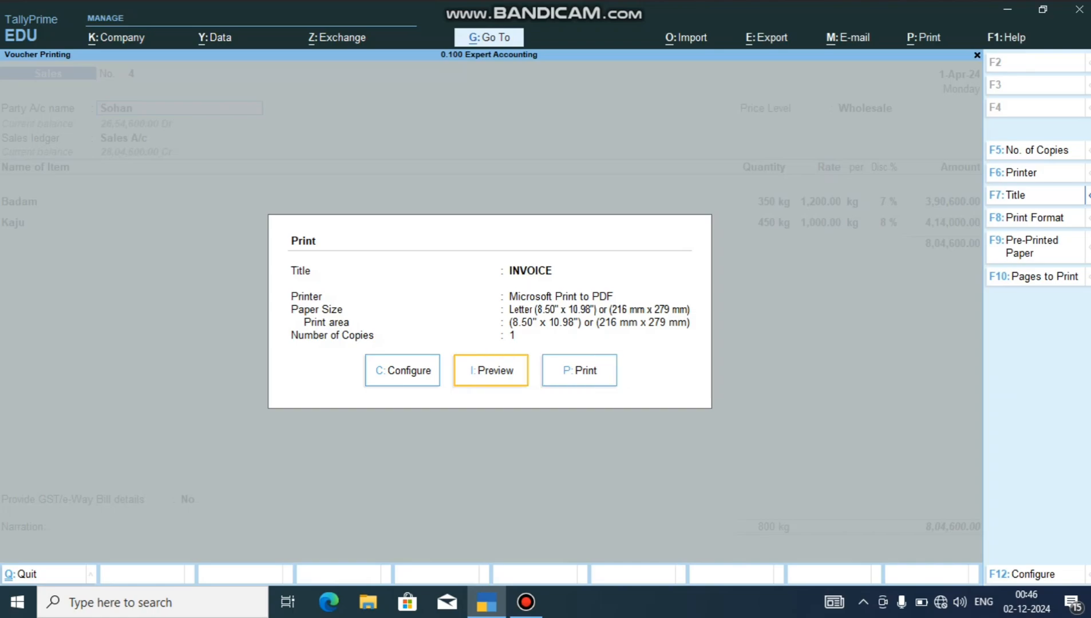
key(Return)
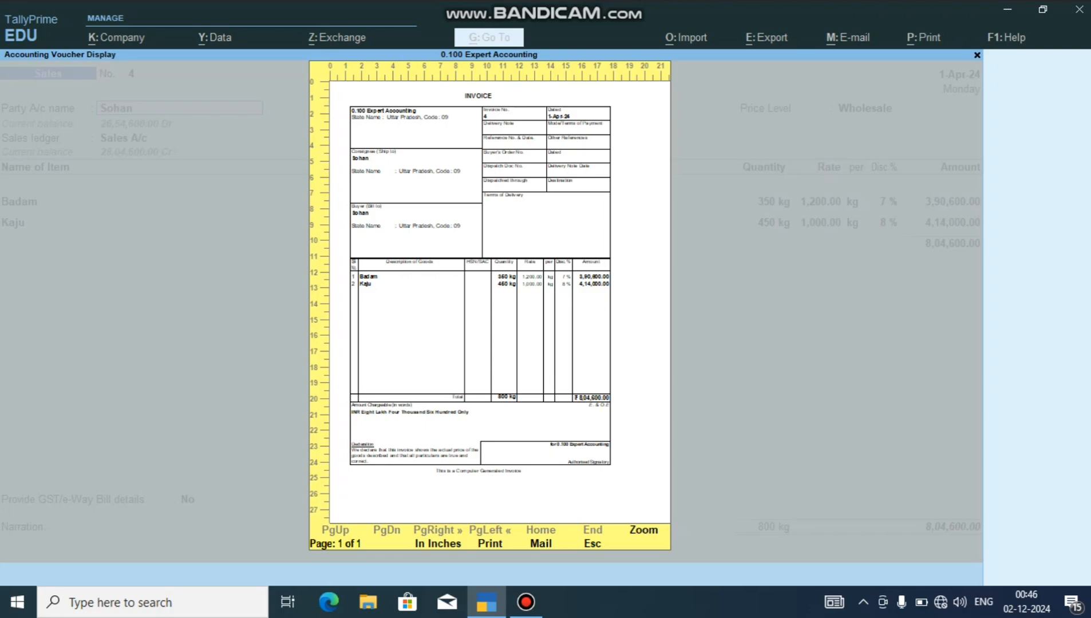
key(F4)
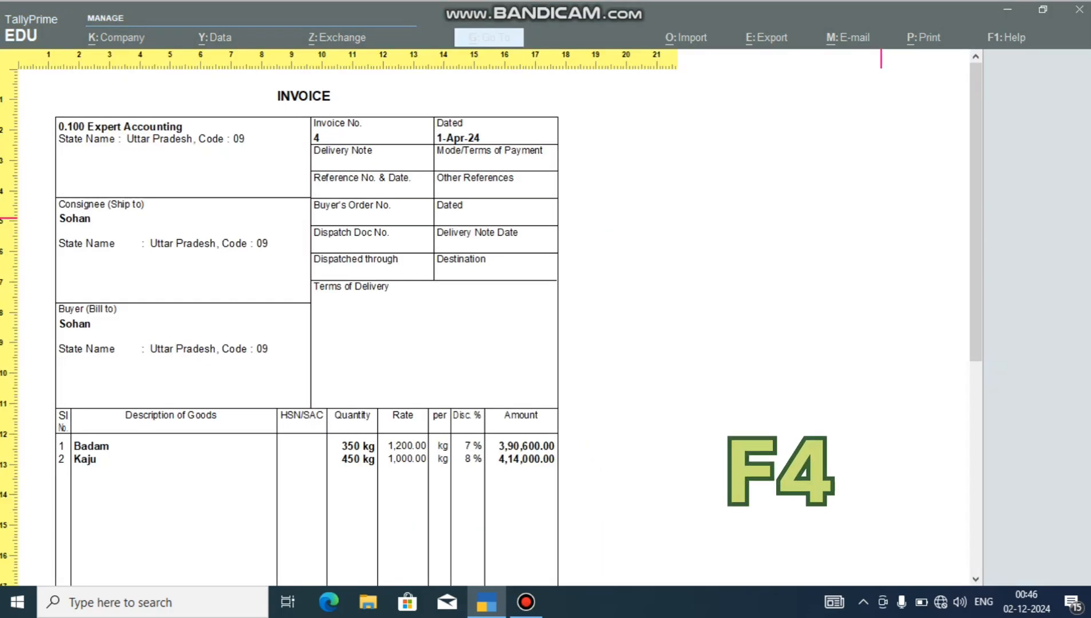
scroll(490, 324, down, 5)
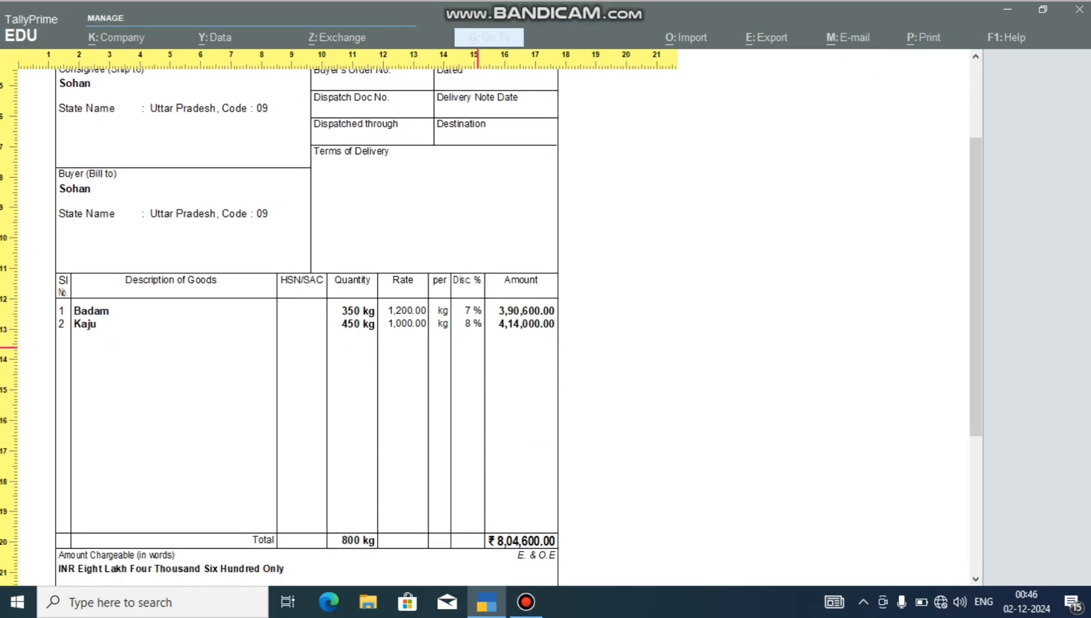
scroll(477, 347, down, 2)
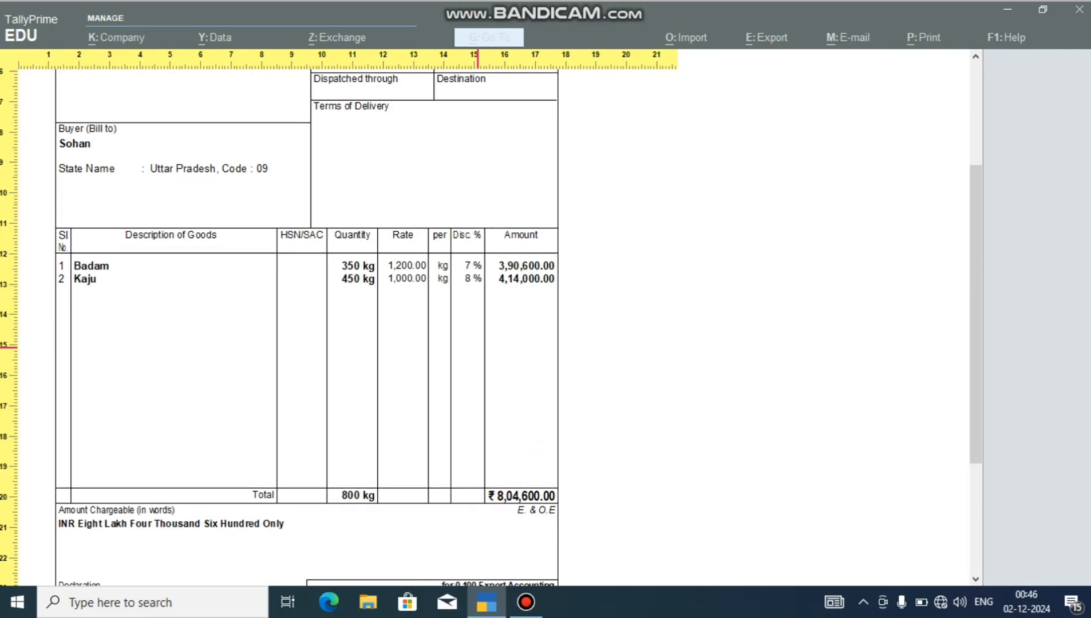
Close the invoice preview without printing and return to the Gateway of Tally.
key(Escape)
key(Escape)
key(Escape)
key(Escape)
key(Escape)
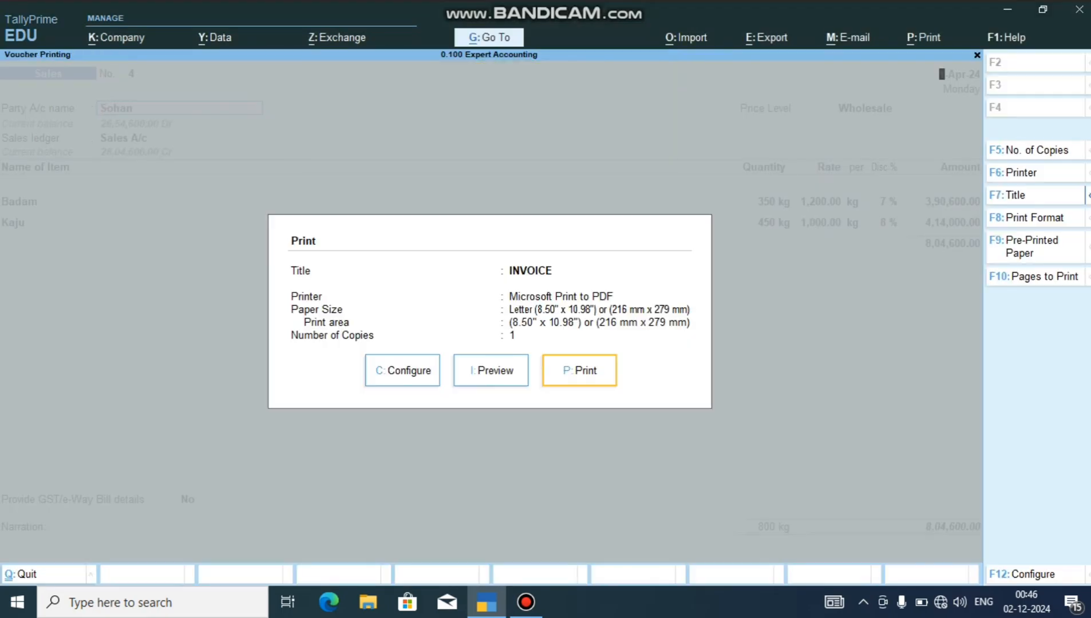
key(Escape)
key(Escape)
key(Escape)
key(Escape)
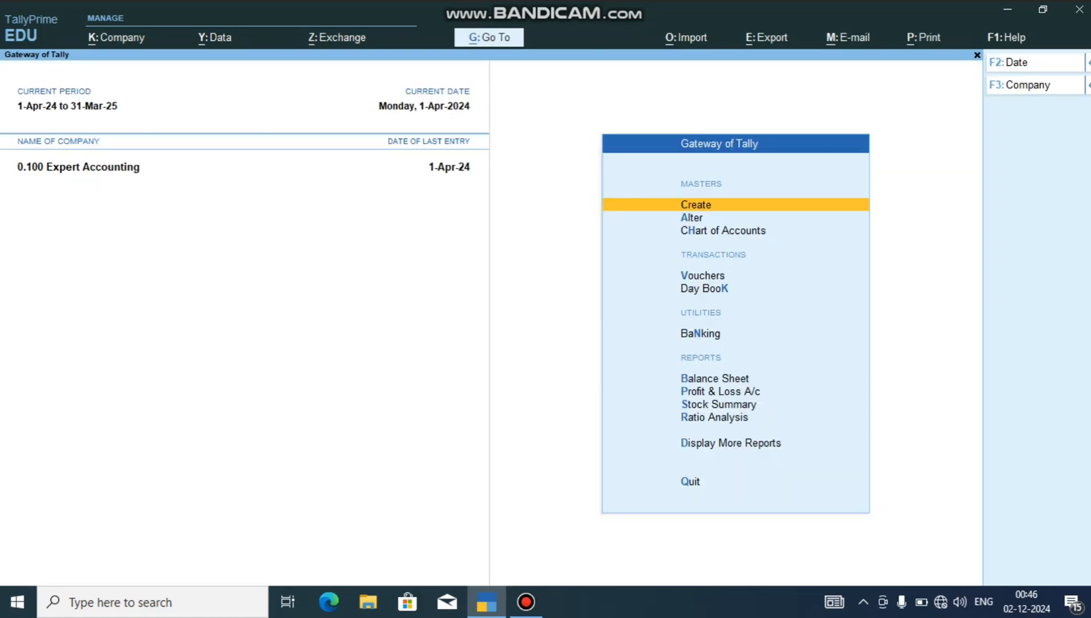